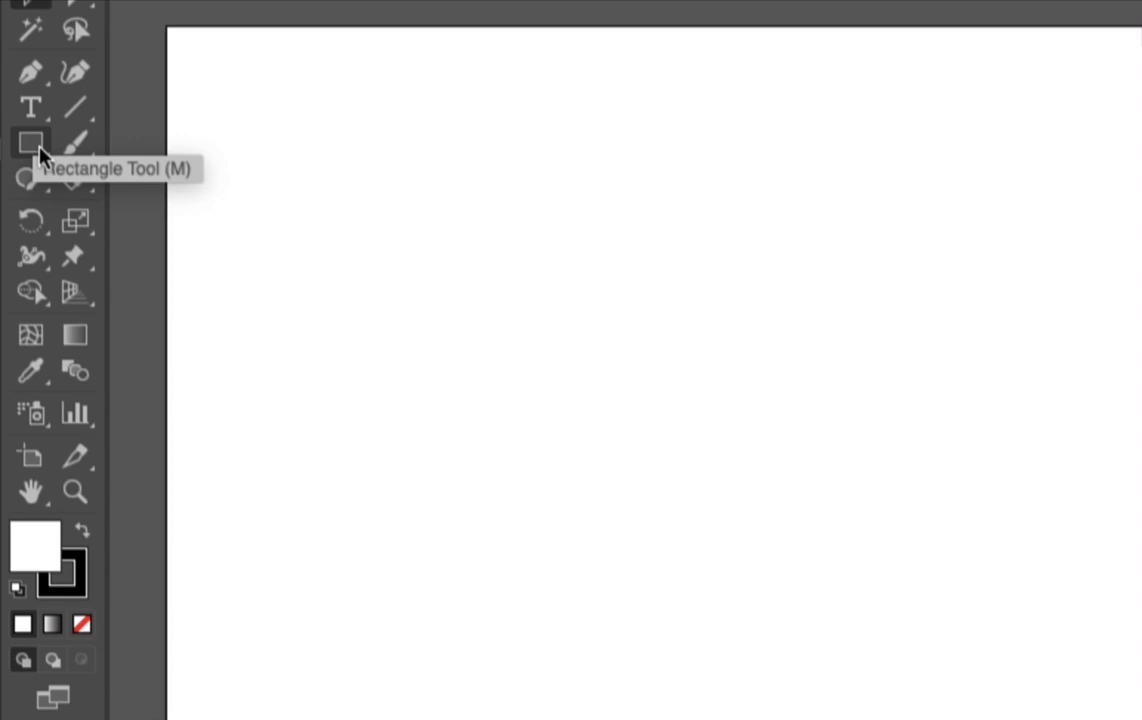
# - Draw a five-pointed star about 174 px wide and 165 px high near the artboard's upper-left corner
pyautogui.click(28, 146)
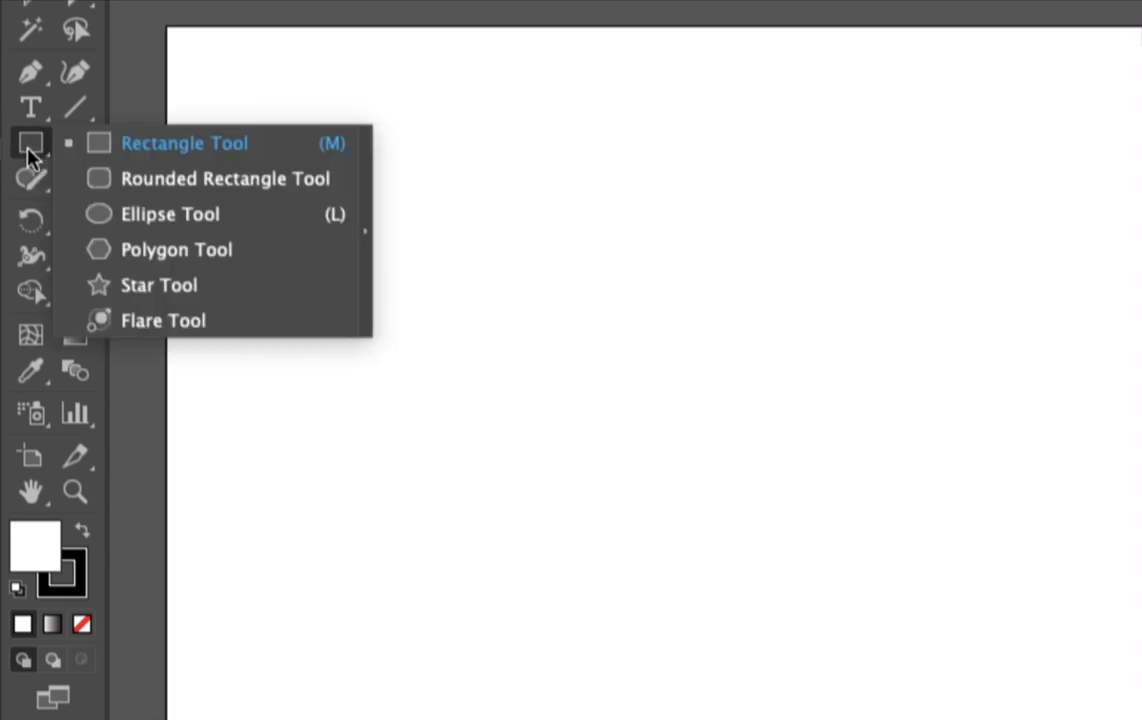
pyautogui.click(55, 153)
pyautogui.click(37, 147)
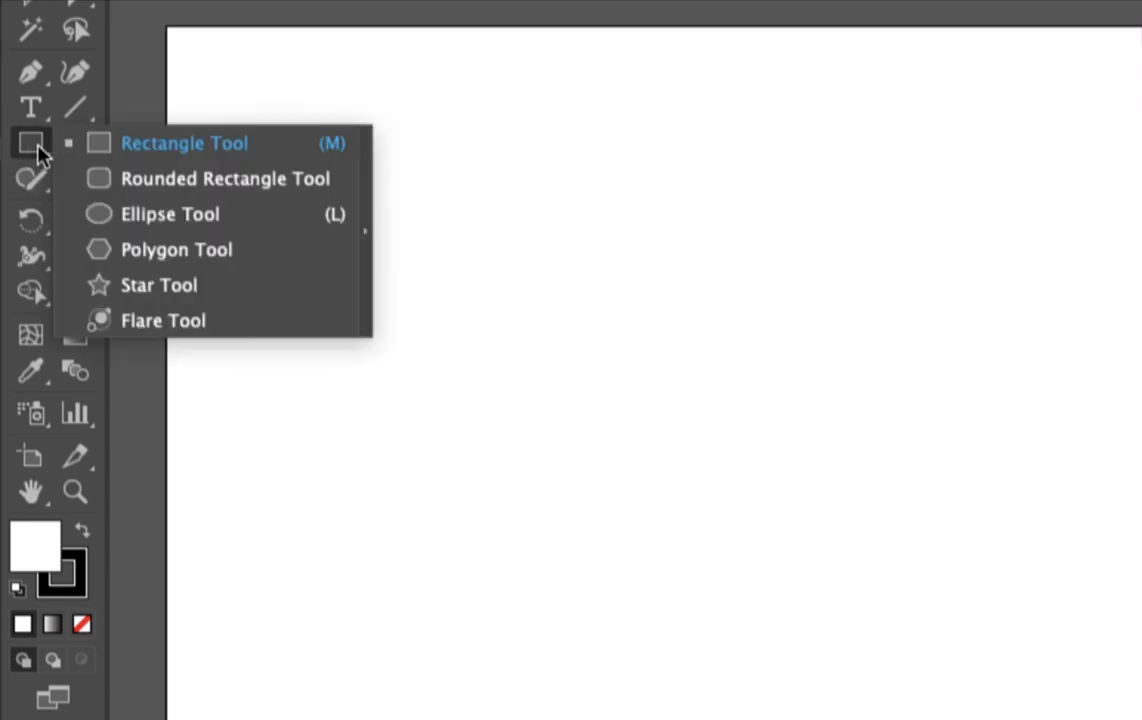
pyautogui.click(146, 290)
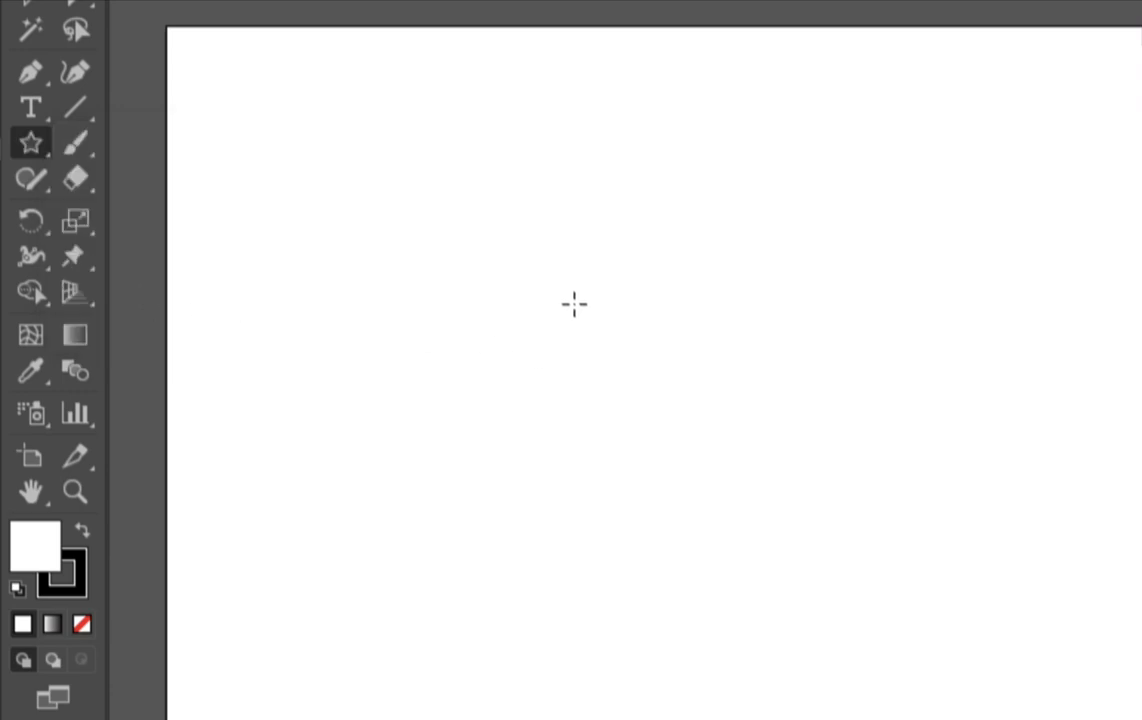
pyautogui.moveTo(406, 196); pyautogui.dragTo(492, 293)
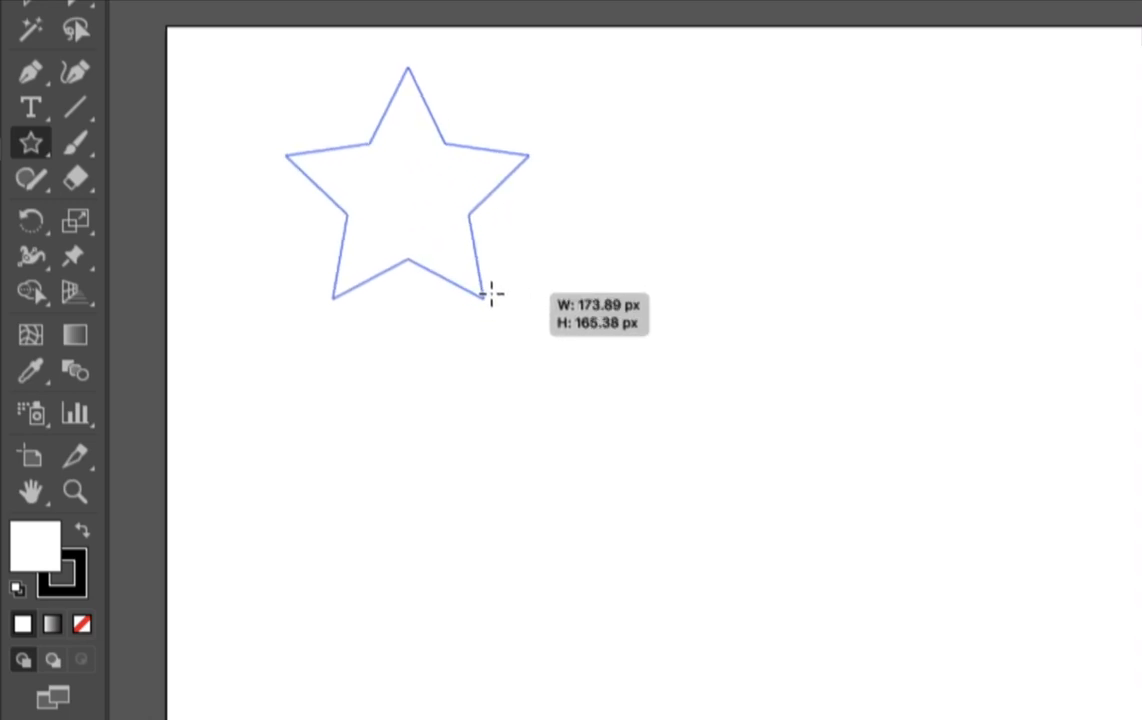
pyautogui.moveTo(492, 293); pyautogui.dragTo(488, 293)
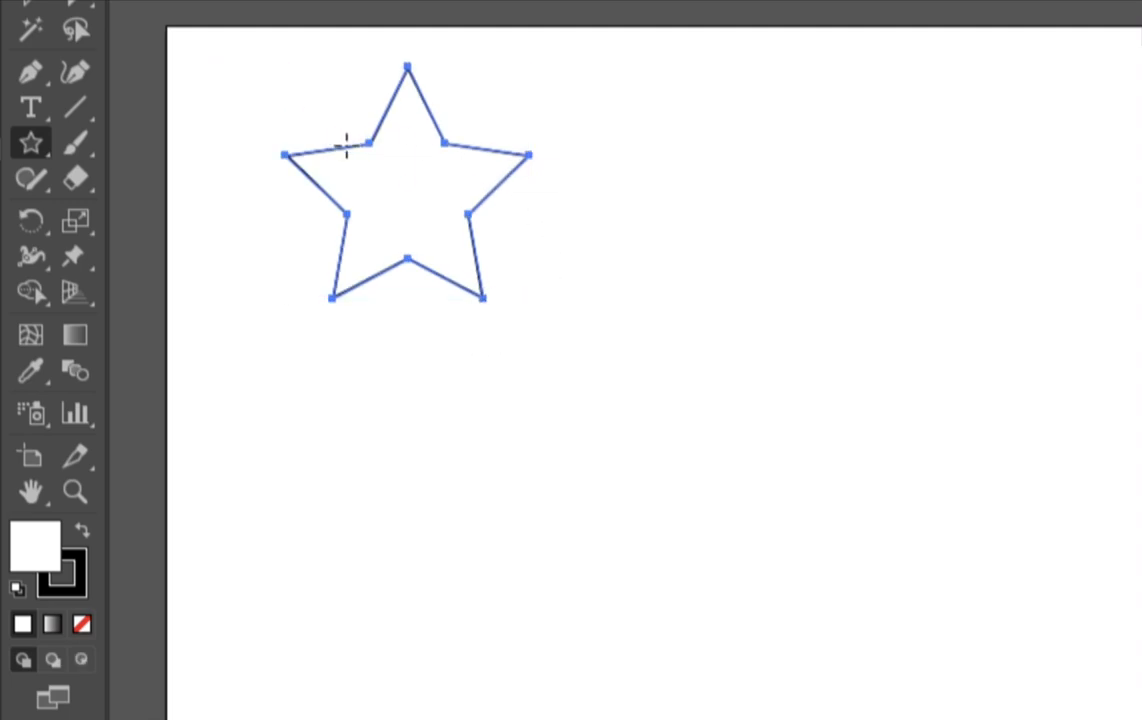
pyautogui.press('ctrl')
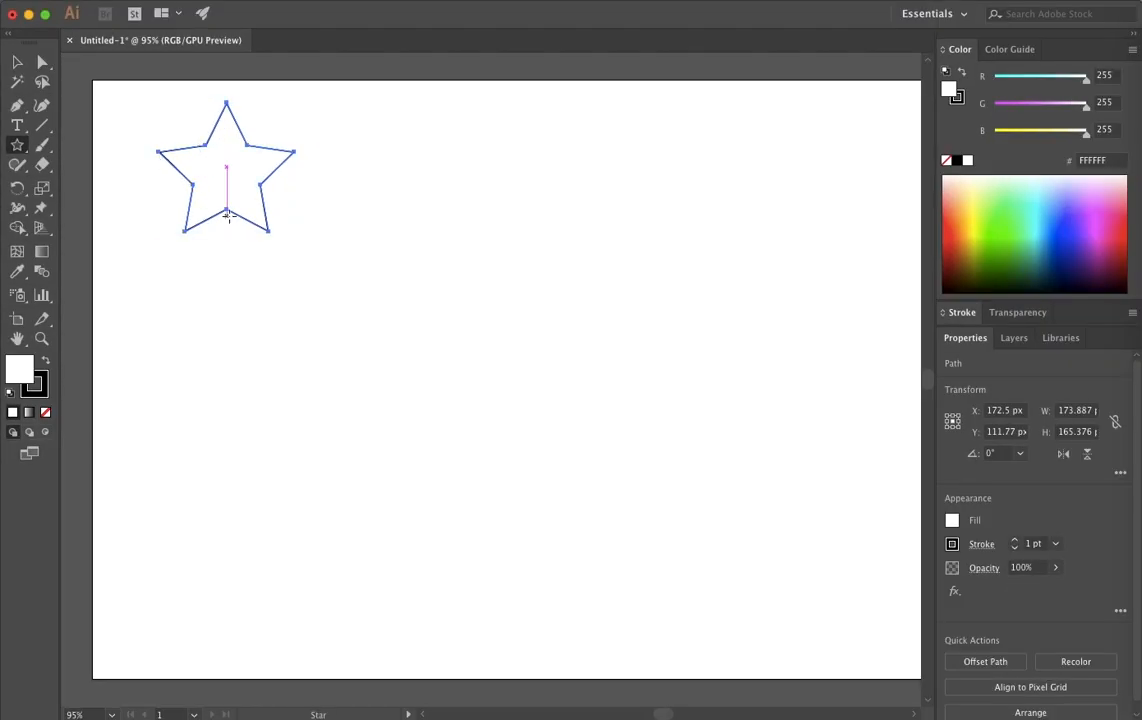
# - Move the star to the upper middle of the artboard
pyautogui.click(17, 62)
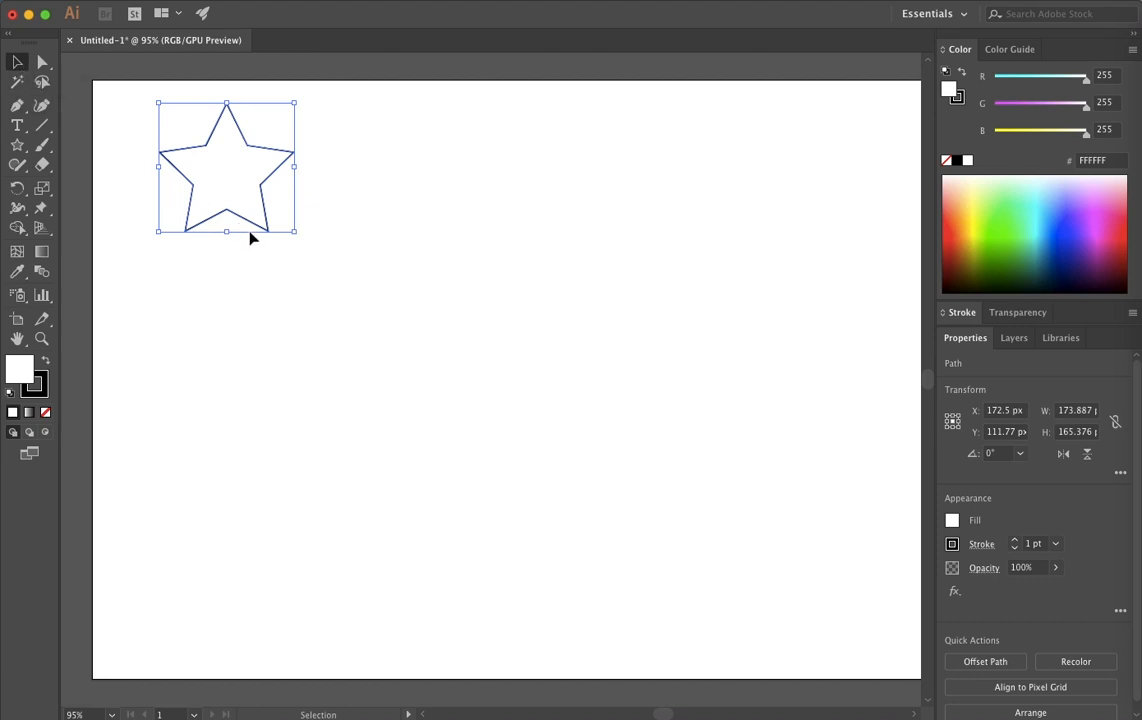
pyautogui.click(290, 245)
pyautogui.moveTo(265, 225); pyautogui.dragTo(527, 287)
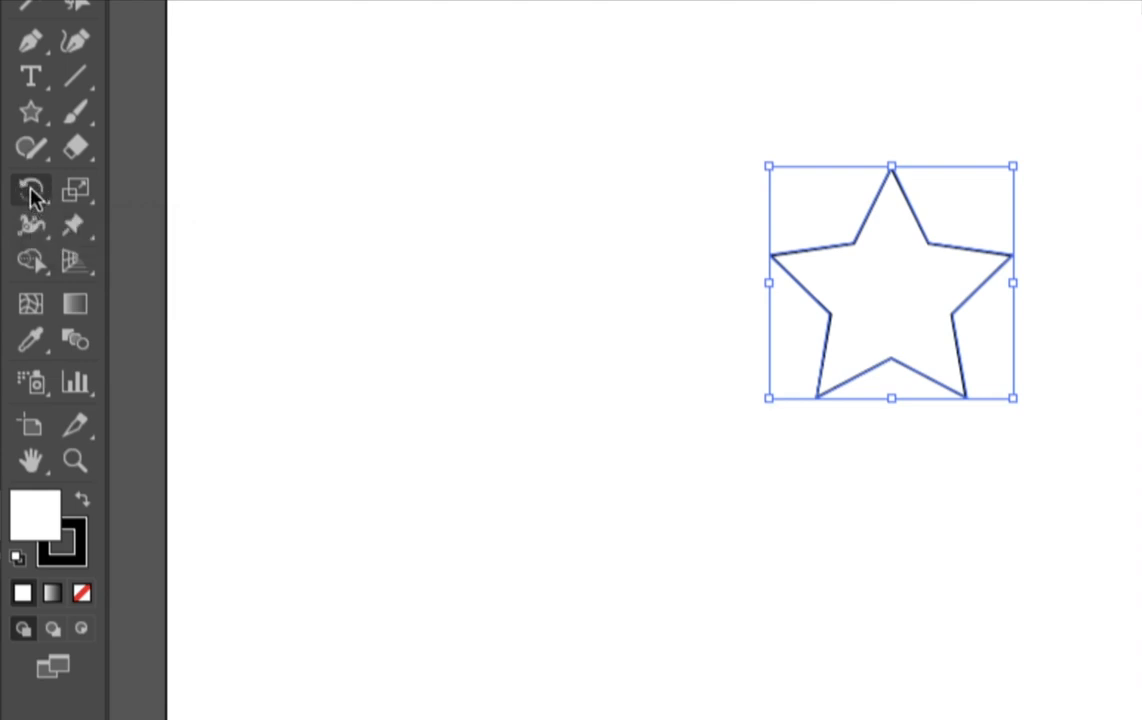
# - Make a copy of the star rotated 60° around a pivot point just below it
pyautogui.click(33, 196)
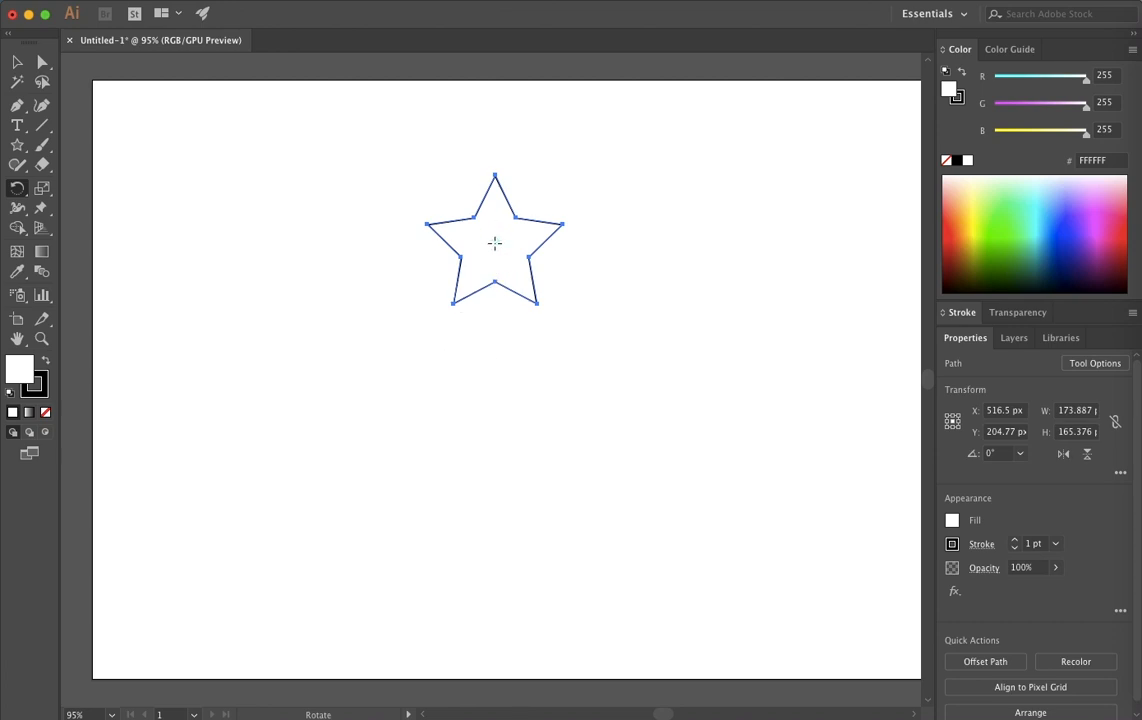
pyautogui.moveTo(445, 214); pyautogui.dragTo(524, 280)
pyautogui.click(537, 302)
pyautogui.moveTo(520, 245)
pyautogui.mouseDown()
pyautogui.moveTo(490, 330)
pyautogui.moveTo(561, 365)
pyautogui.moveTo(576, 360)
pyautogui.moveTo(590, 315)
pyautogui.moveTo(574, 276)
pyautogui.moveTo(520, 260)
pyautogui.moveTo(581, 271)
pyautogui.moveTo(553, 354)
pyautogui.moveTo(477, 268)
pyautogui.moveTo(563, 296)
pyautogui.moveTo(484, 340)
pyautogui.moveTo(492, 245)
pyautogui.moveTo(515, 237)
pyautogui.mouseUp()
pyautogui.keyDown('alt'); pyautogui.click(498, 352); pyautogui.keyUp('alt')
pyautogui.moveTo(422, 145); pyautogui.dragTo(688, 161)
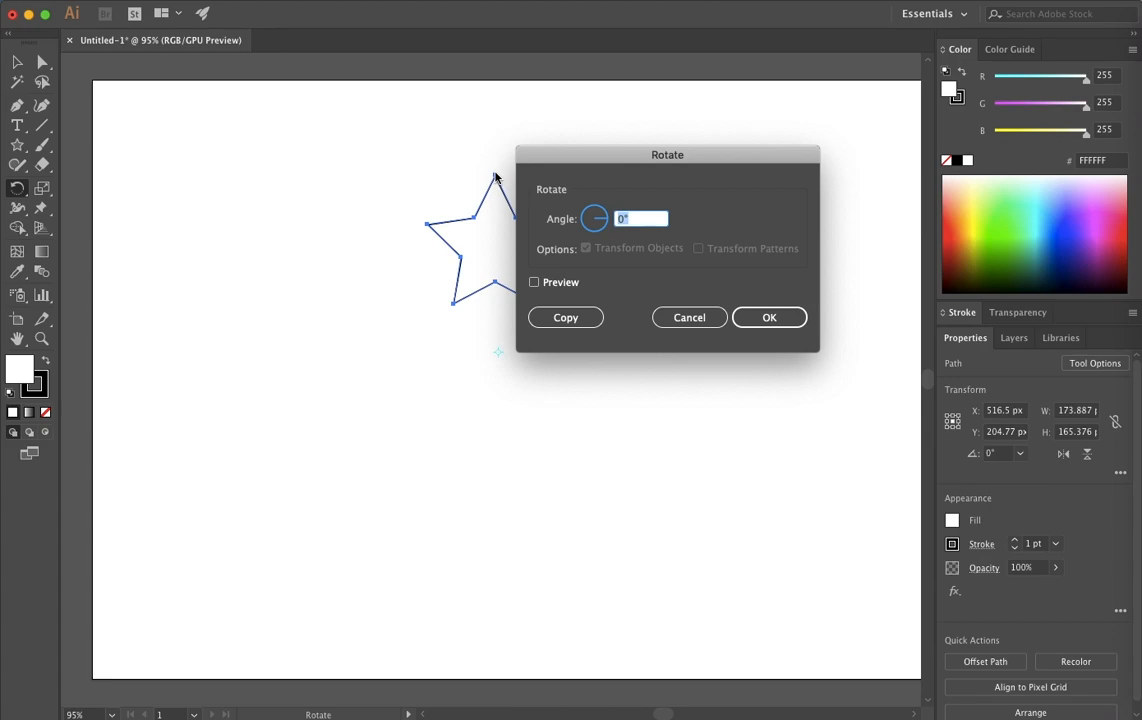
pyautogui.write('60')
pyautogui.click(557, 316)
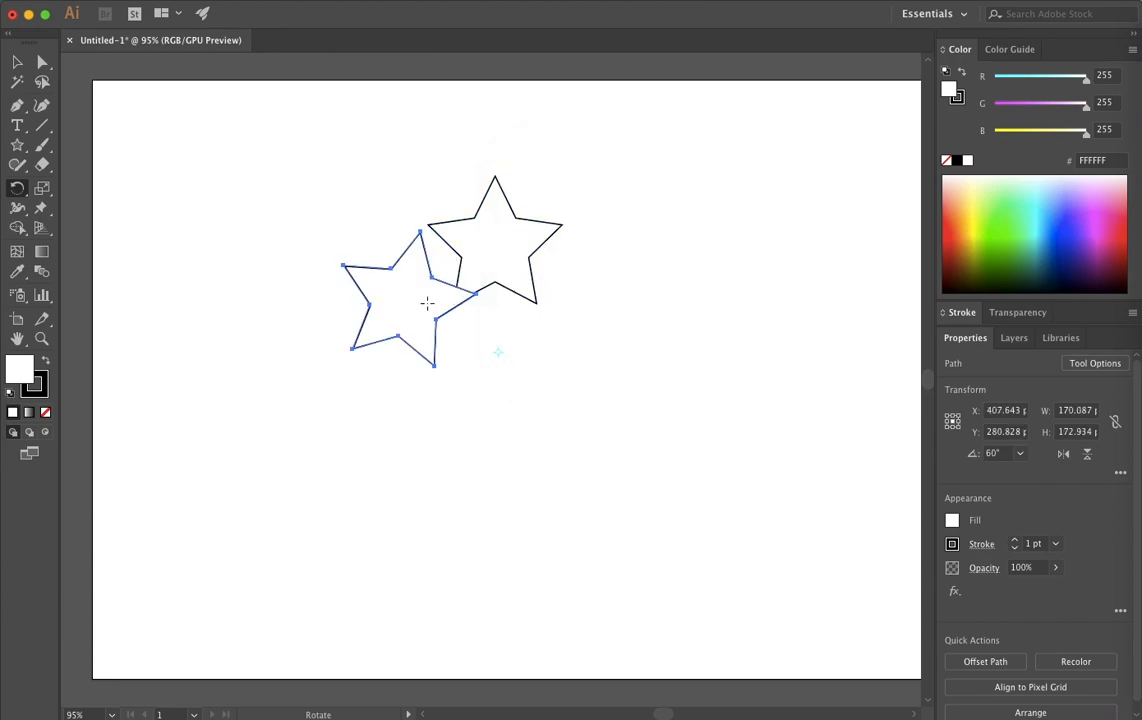
# - Repeat the rotated copy until six stars form a full ring around the pivot point
pyautogui.press('v')
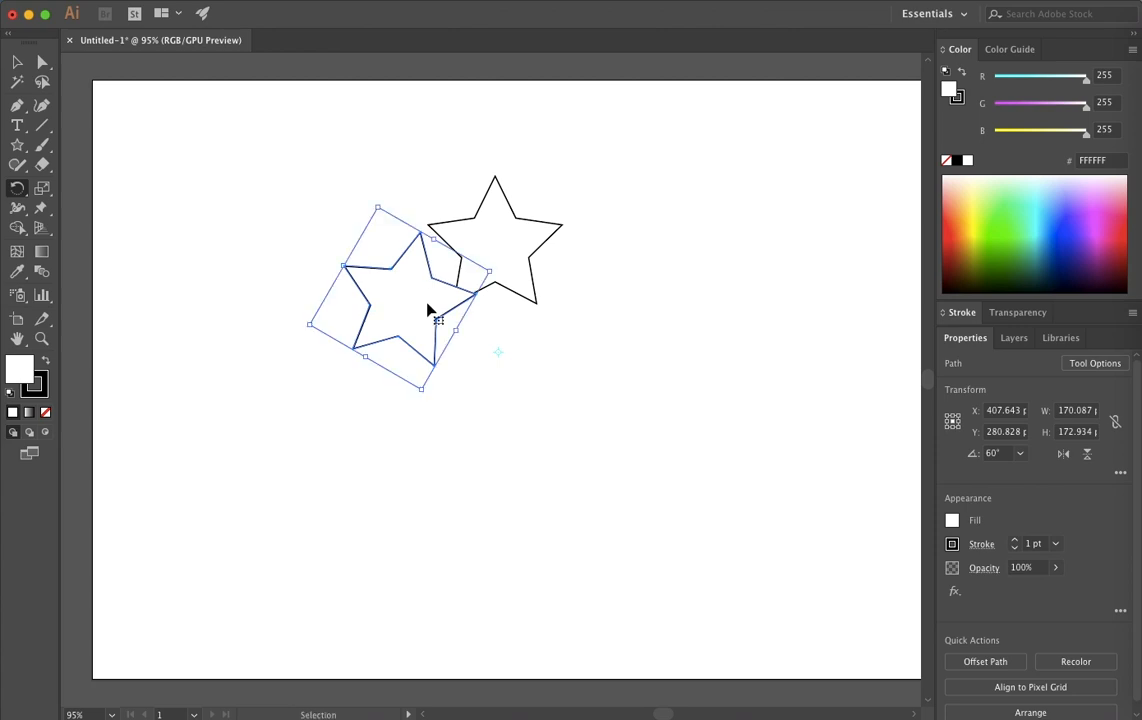
pyautogui.press('super+d')
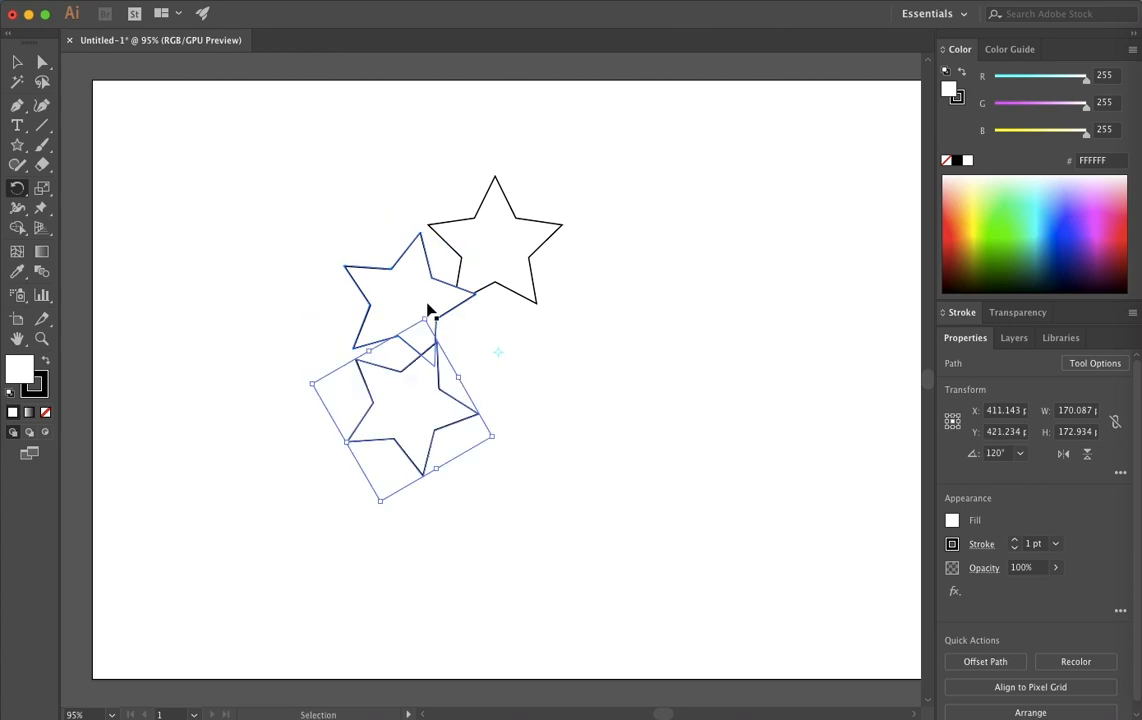
pyautogui.press('super+d')
pyautogui.press('super+d')
pyautogui.press('super+d')
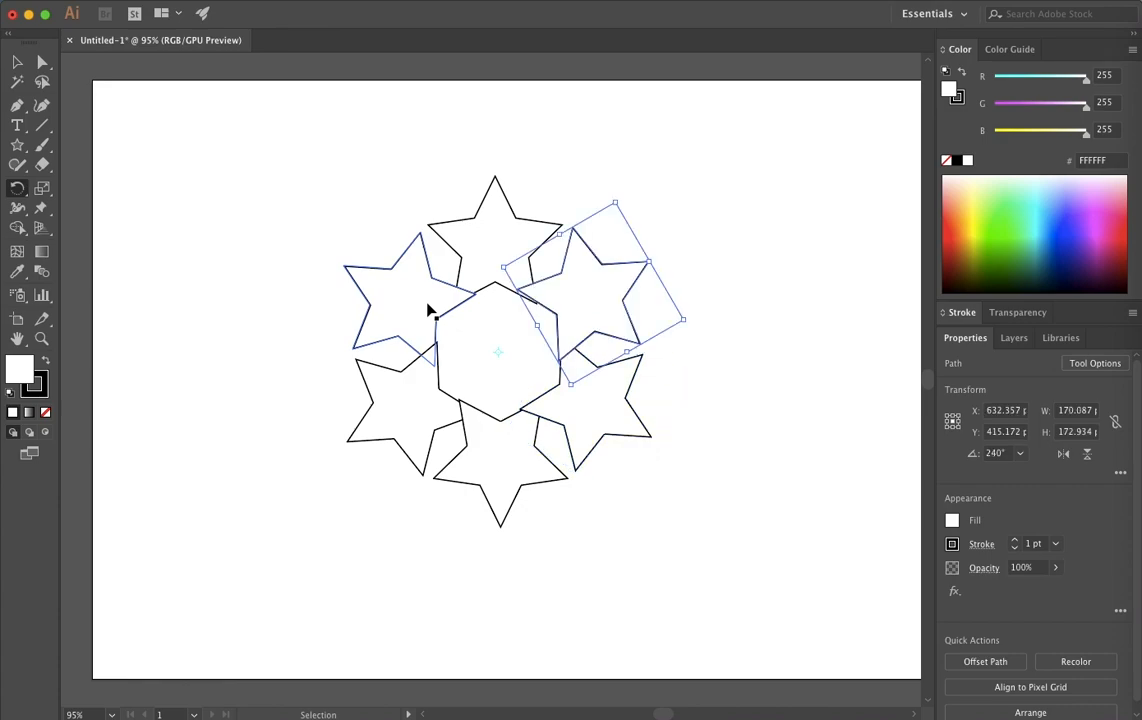
pyautogui.press('super+d')
pyautogui.press('r')
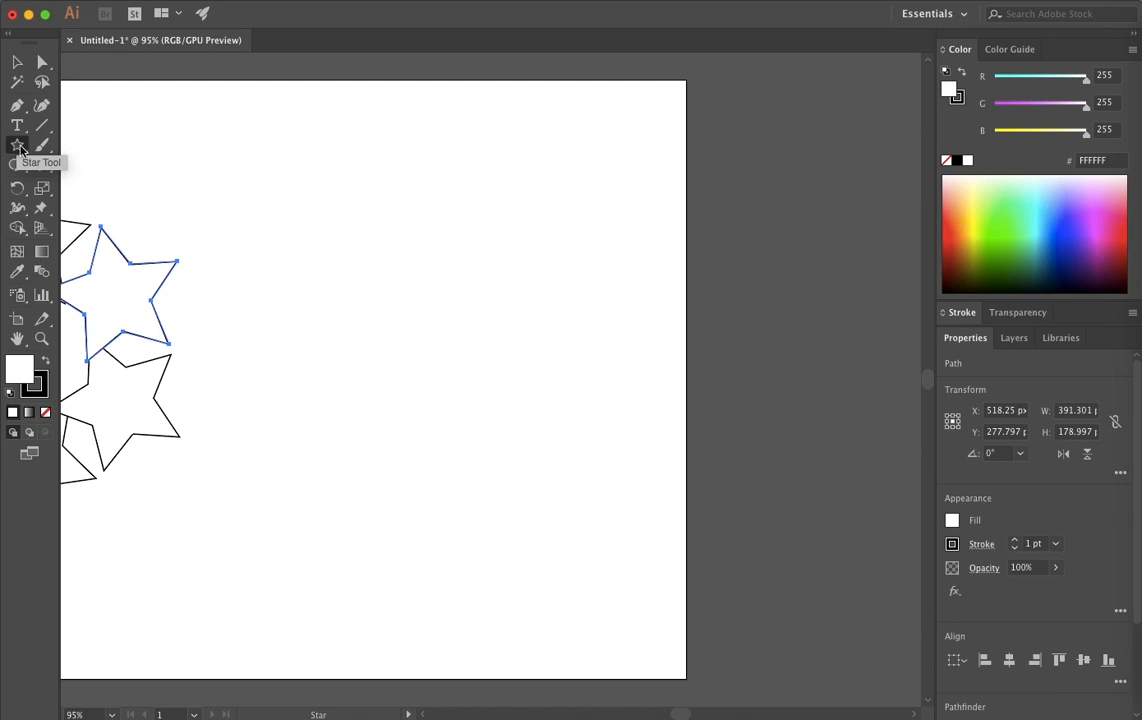
# - Draw a closed, pointed petal about 41 px wide and 100 px high with the Pen tool on the empty area beside the star ring
pyautogui.click(16, 105)
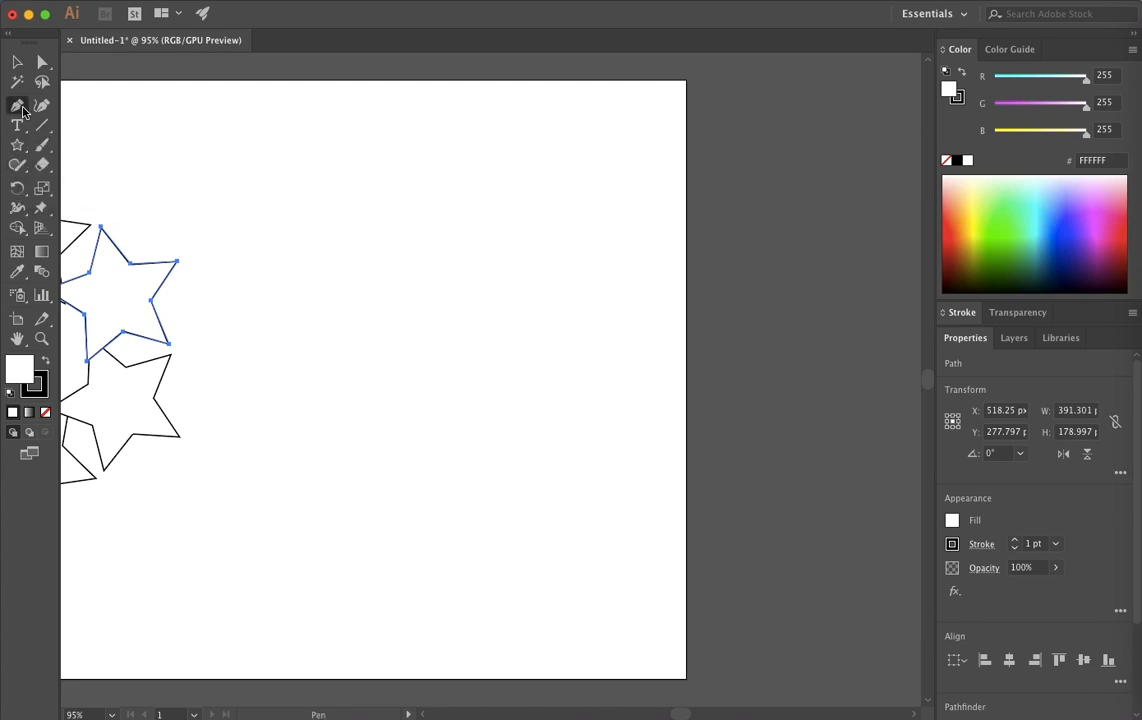
pyautogui.click(455, 144)
pyautogui.moveTo(436, 183); pyautogui.dragTo(436, 198)
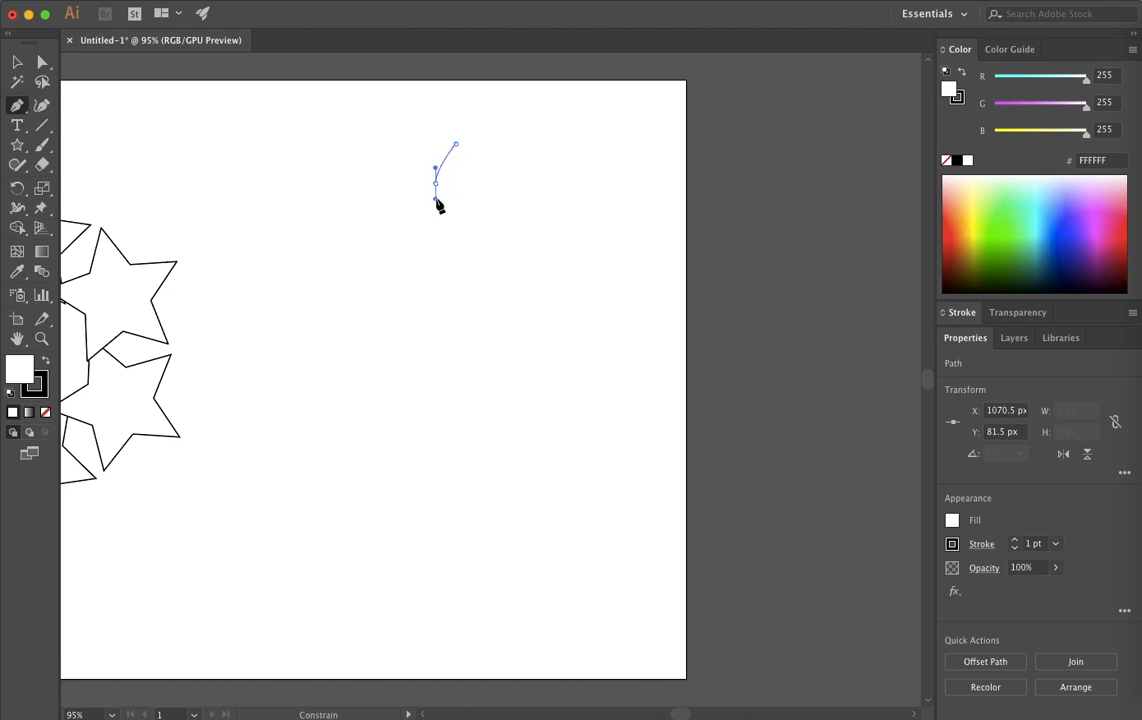
pyautogui.click(456, 222)
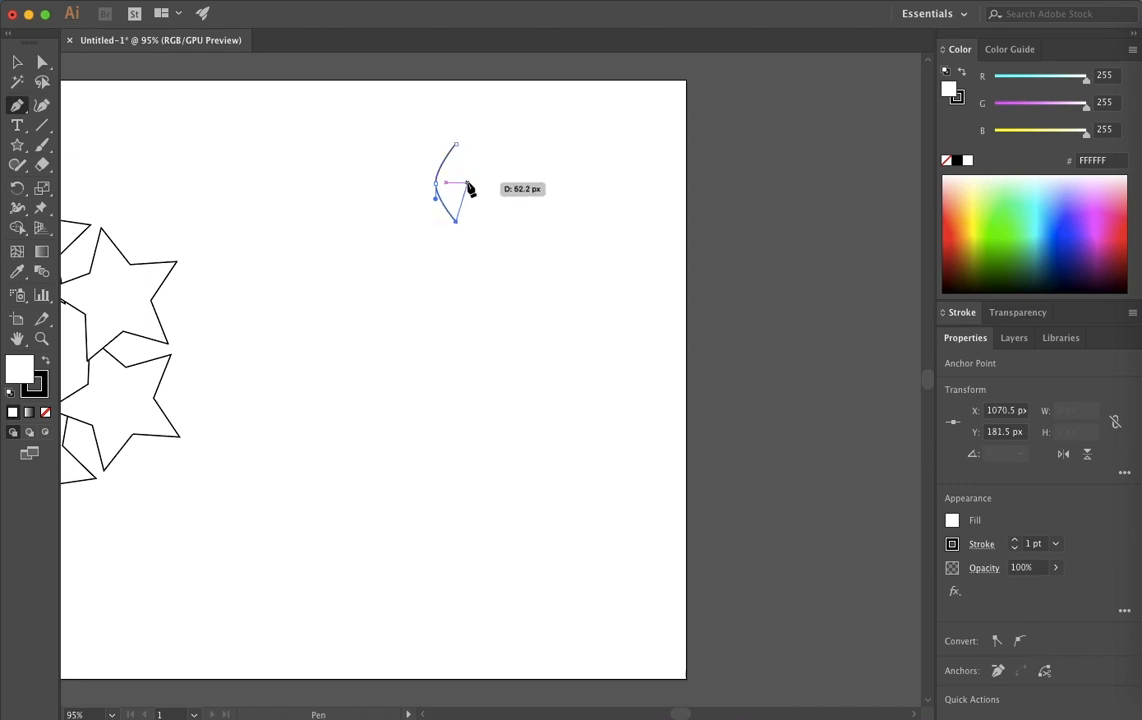
pyautogui.moveTo(467, 183); pyautogui.dragTo(469, 171)
pyautogui.click(455, 144)
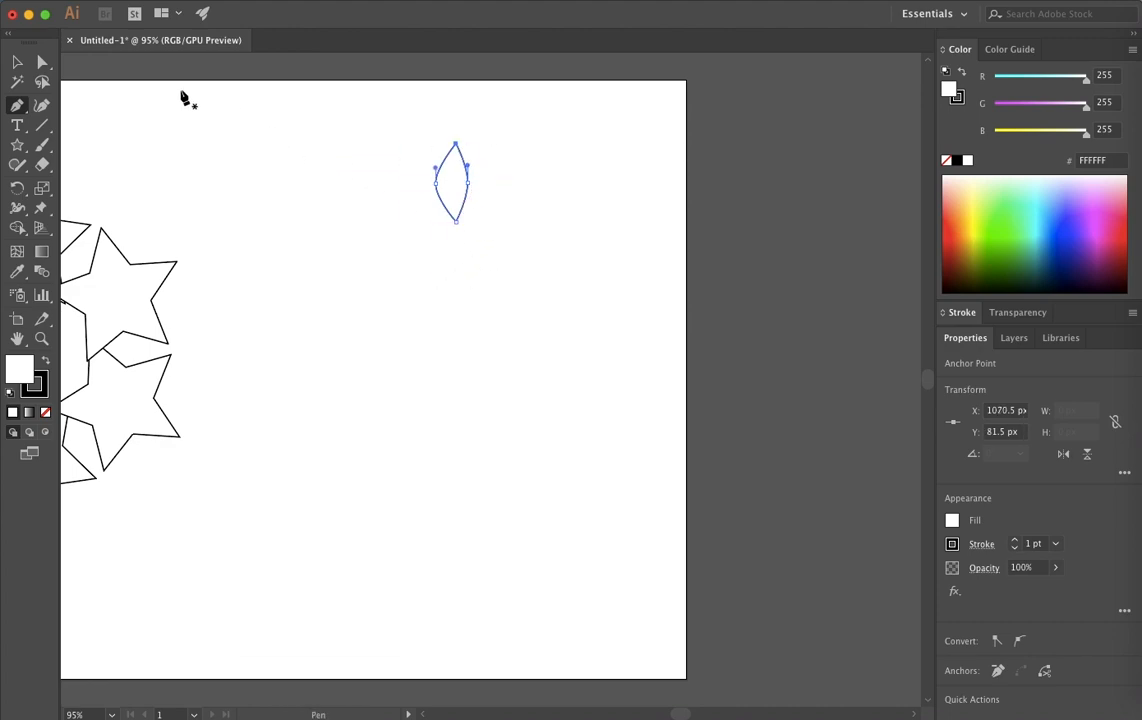
# - Make a copy of the petal rotated 12° around its bottom anchor point
pyautogui.click(17, 61)
pyautogui.moveTo(447, 183); pyautogui.dragTo(492, 241)
pyautogui.click(17, 188)
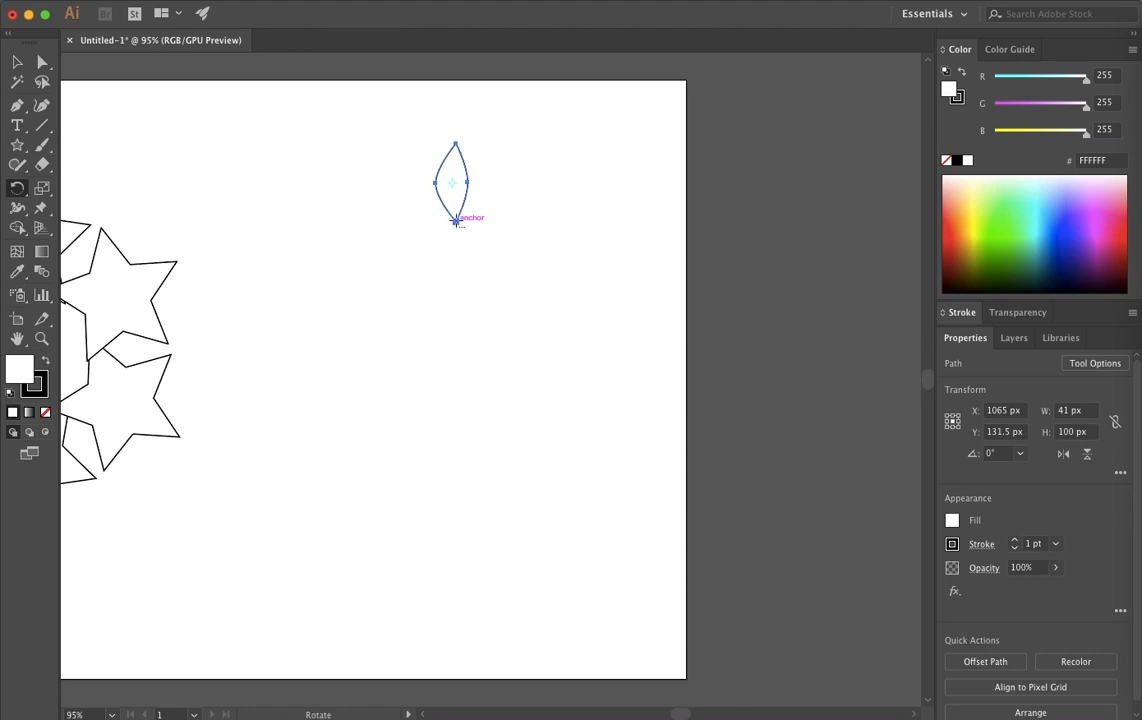
pyautogui.keyDown('alt'); pyautogui.click(455, 220); pyautogui.keyUp('alt')
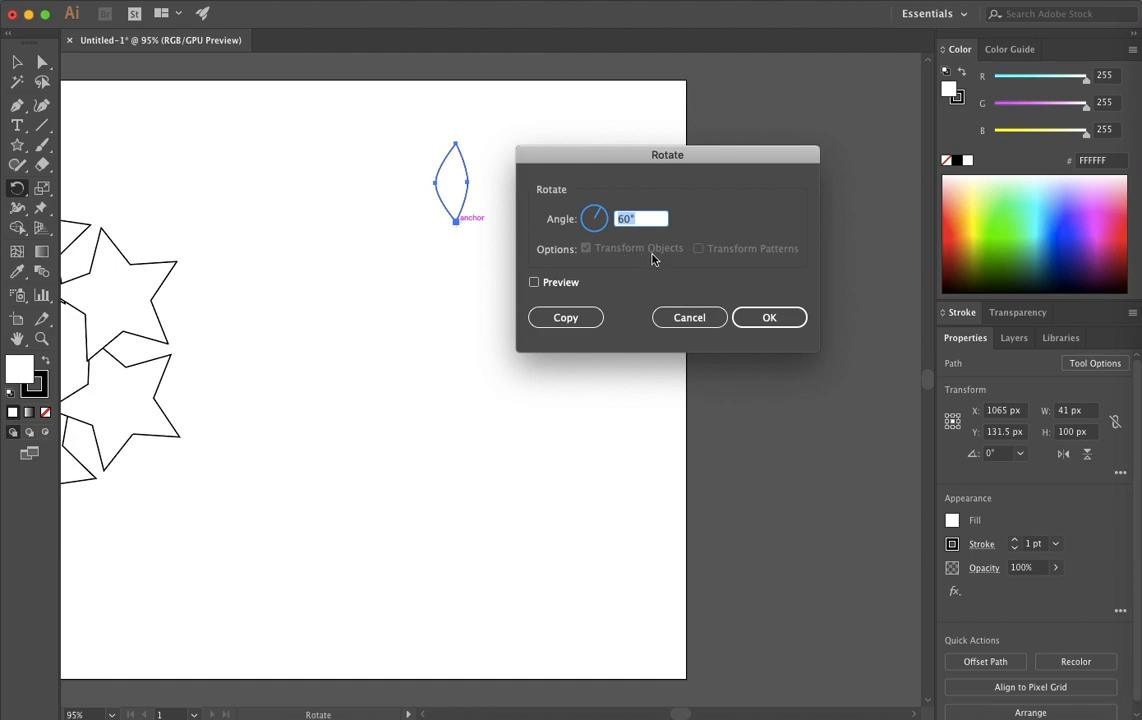
pyautogui.write('12')
pyautogui.click(572, 317)
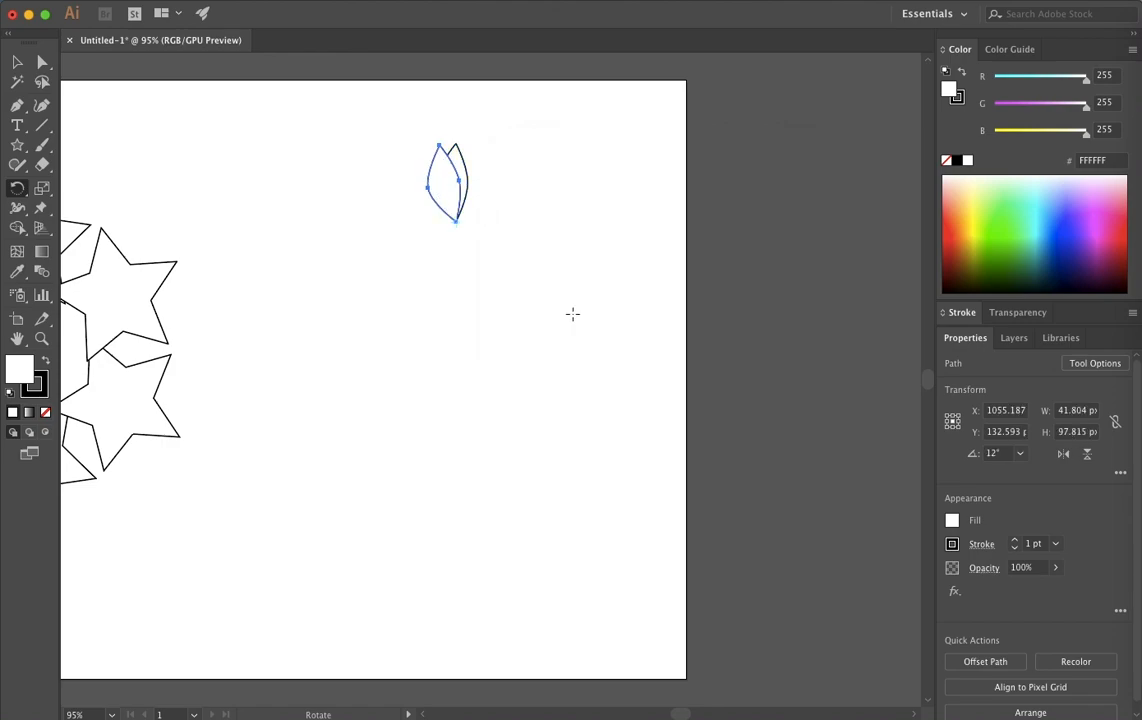
# - Repeat the 12° petal copy until the petals complete a full circular flower
pyautogui.press('v')
pyautogui.press('super+d')
pyautogui.press('super+d')
pyautogui.press('super+d')
pyautogui.press('super+d')
pyautogui.press('super+d')
pyautogui.press('super+d')
pyautogui.press('super+d')
pyautogui.press('super+d')
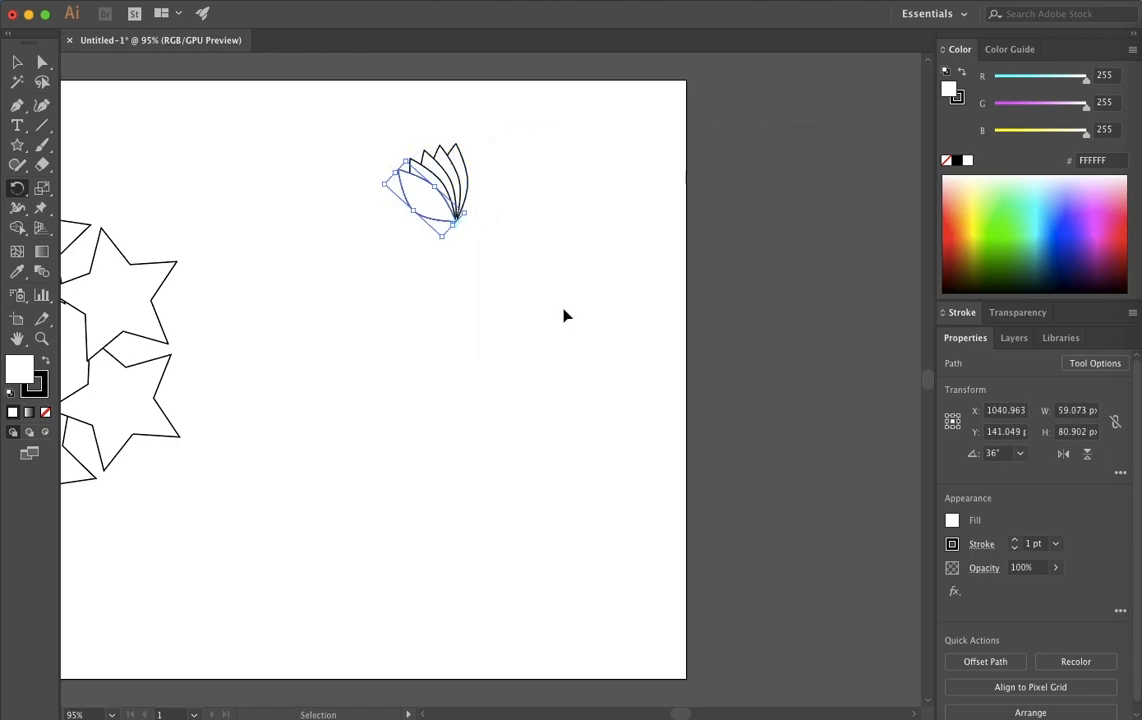
pyautogui.press('super+d')
pyautogui.press('super+d')
pyautogui.press('super+d')
pyautogui.press('super+d')
pyautogui.press('super+d')
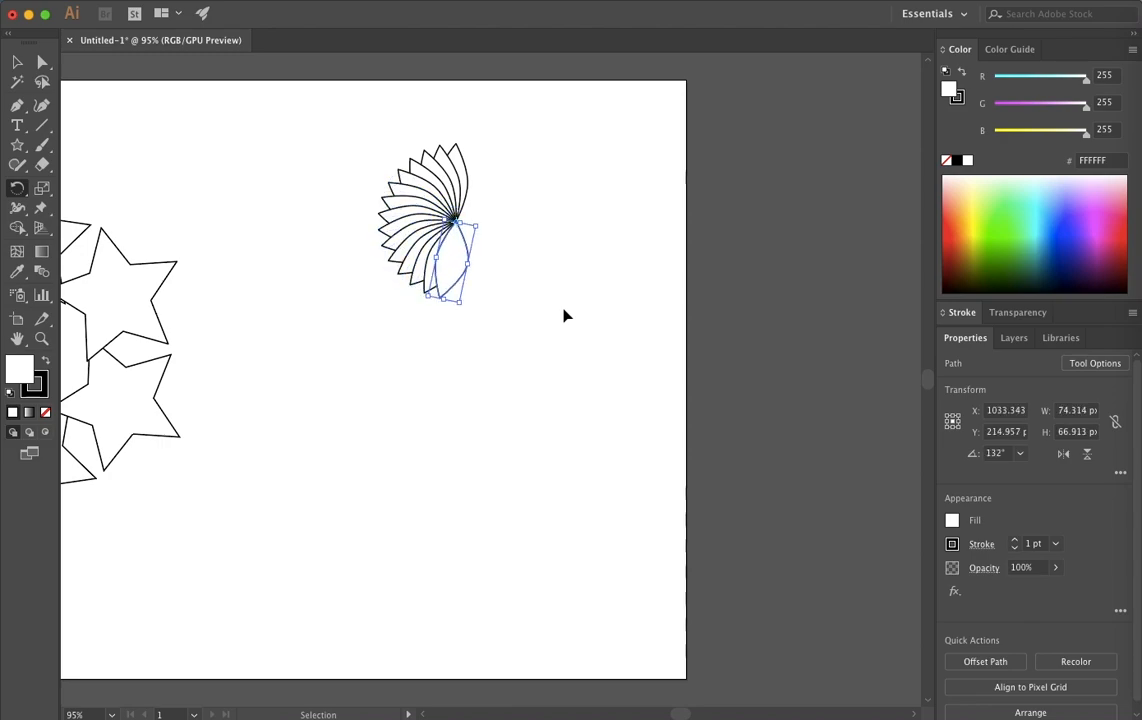
pyautogui.press('super+d')
pyautogui.press('super+d')
pyautogui.press('super+d')
pyautogui.press('super+d')
pyautogui.press('super+d')
pyautogui.press('super+d')
pyautogui.press('super+d')
pyautogui.press('super+d')
pyautogui.press('super+d')
pyautogui.press('super+d')
pyautogui.press('super+d')
pyautogui.press('super+d')
pyautogui.press('super+d')
pyautogui.press('super+d')
pyautogui.press('super+d')
pyautogui.press('super+d')
pyautogui.press('super+d')
pyautogui.press('super+d')
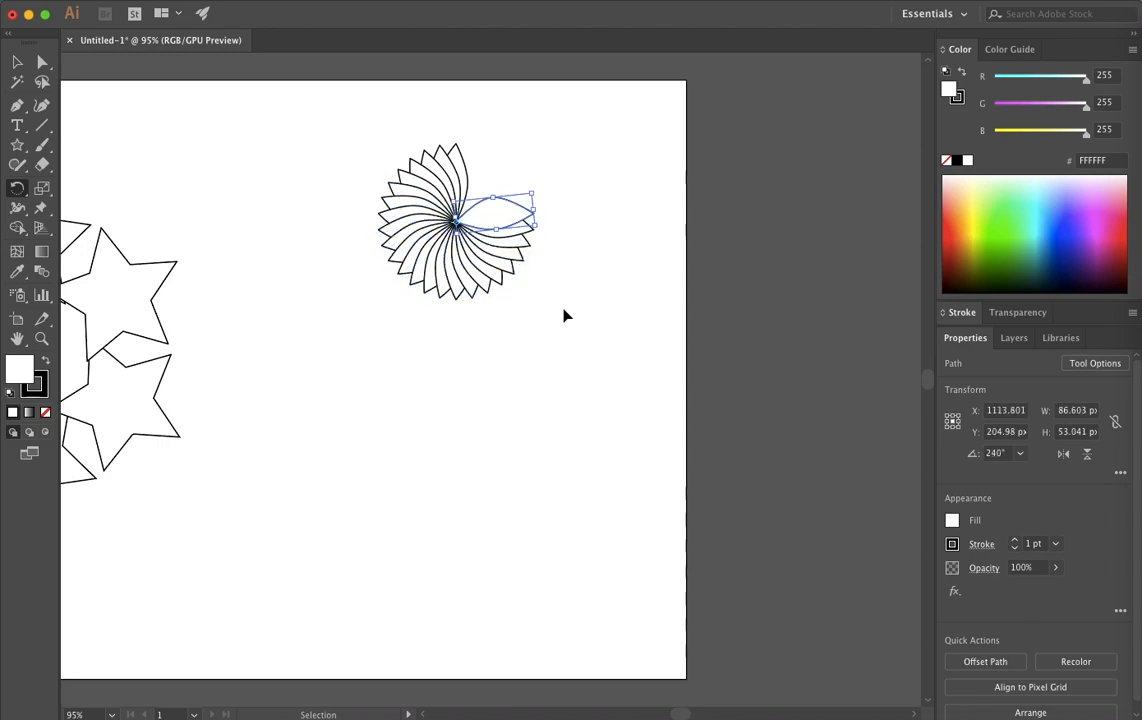
# - Select all petals of the flower and set their fill to None
pyautogui.press('super+equal')
pyautogui.press('super+equal')
pyautogui.press('super+equal')
pyautogui.press('super+equal')
pyautogui.press('r')
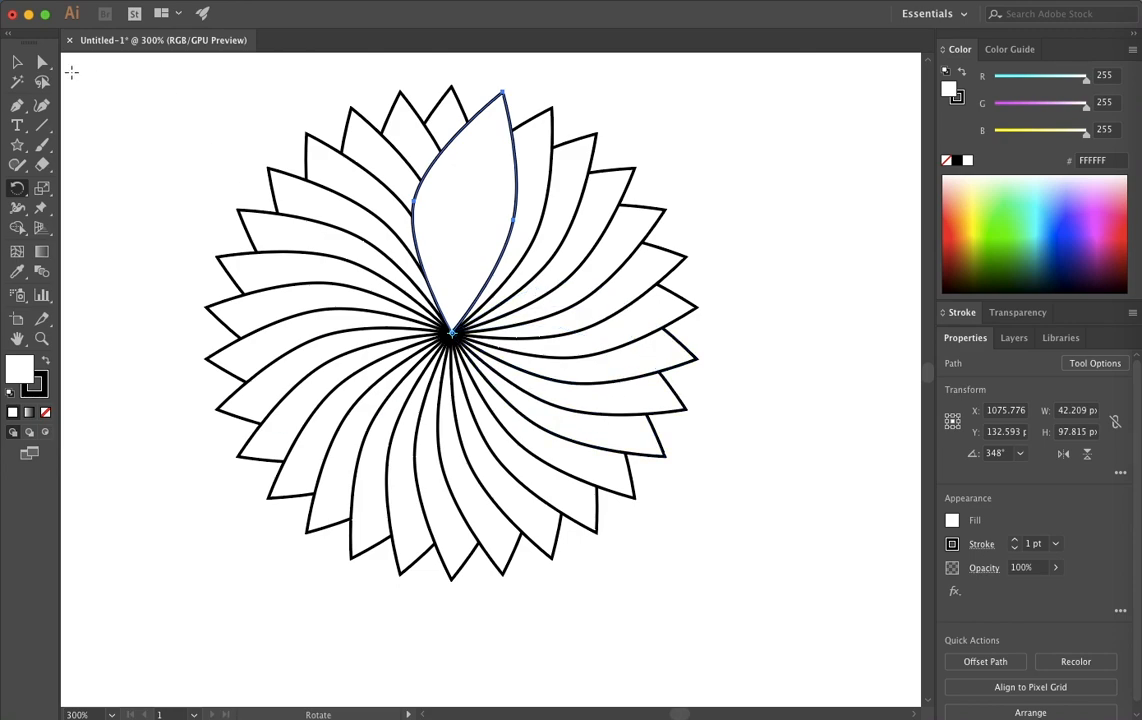
pyautogui.click(20, 63)
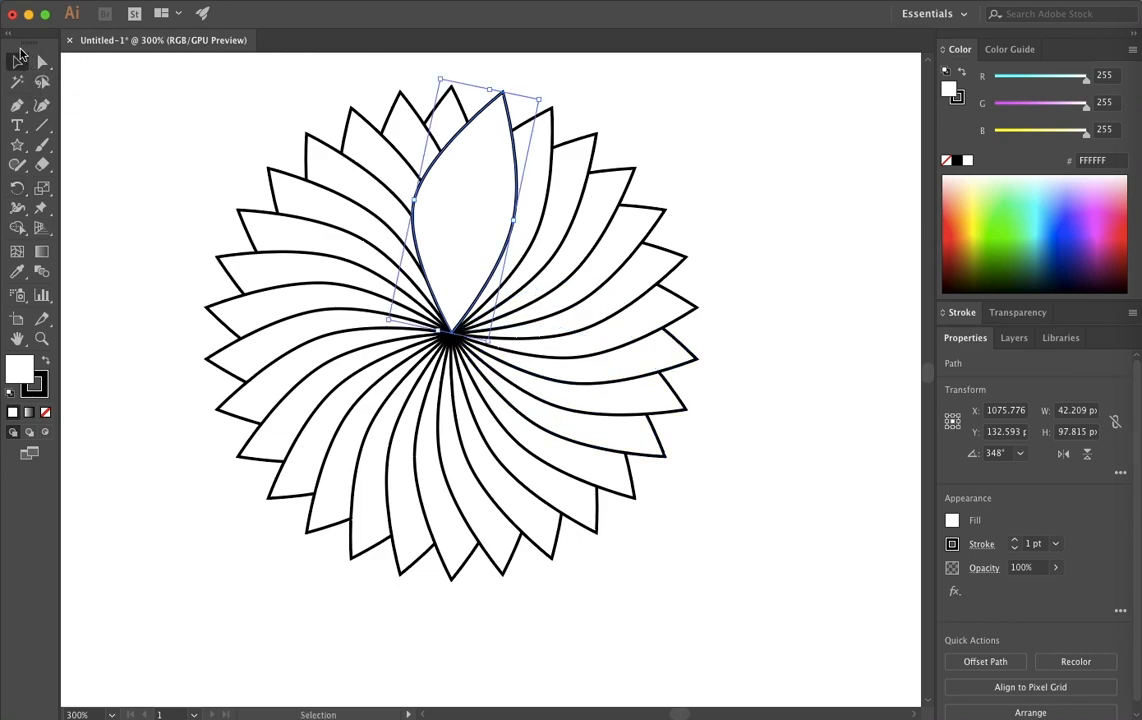
pyautogui.moveTo(98, 70); pyautogui.dragTo(783, 591)
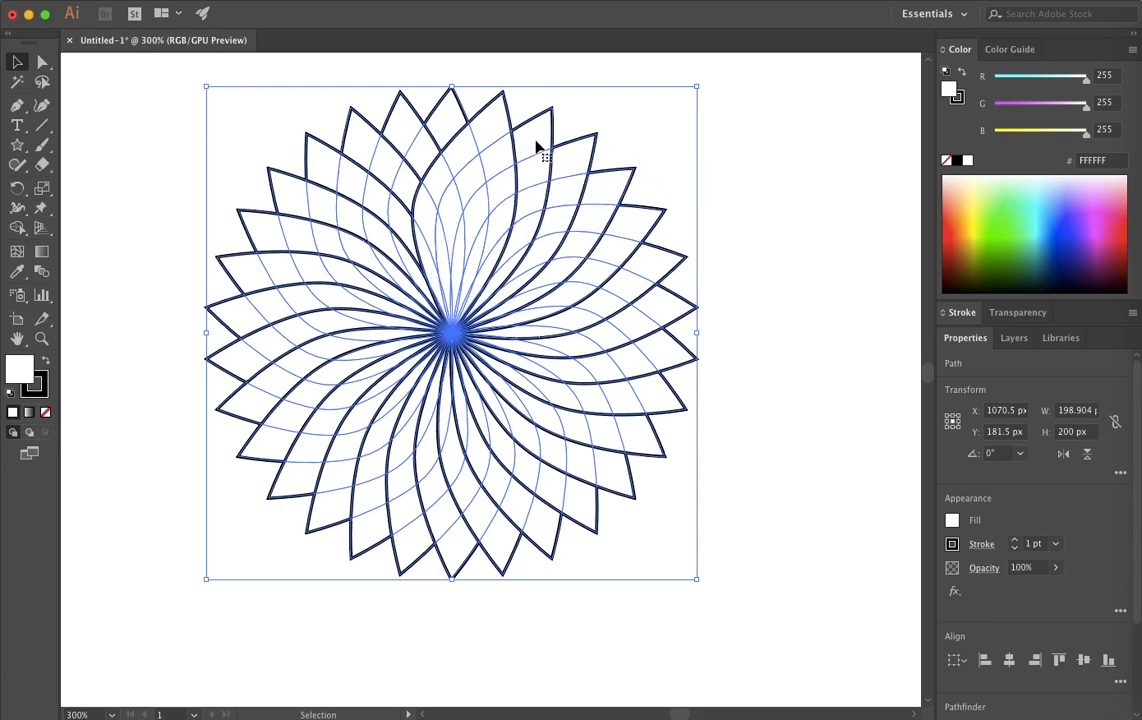
pyautogui.click(952, 521)
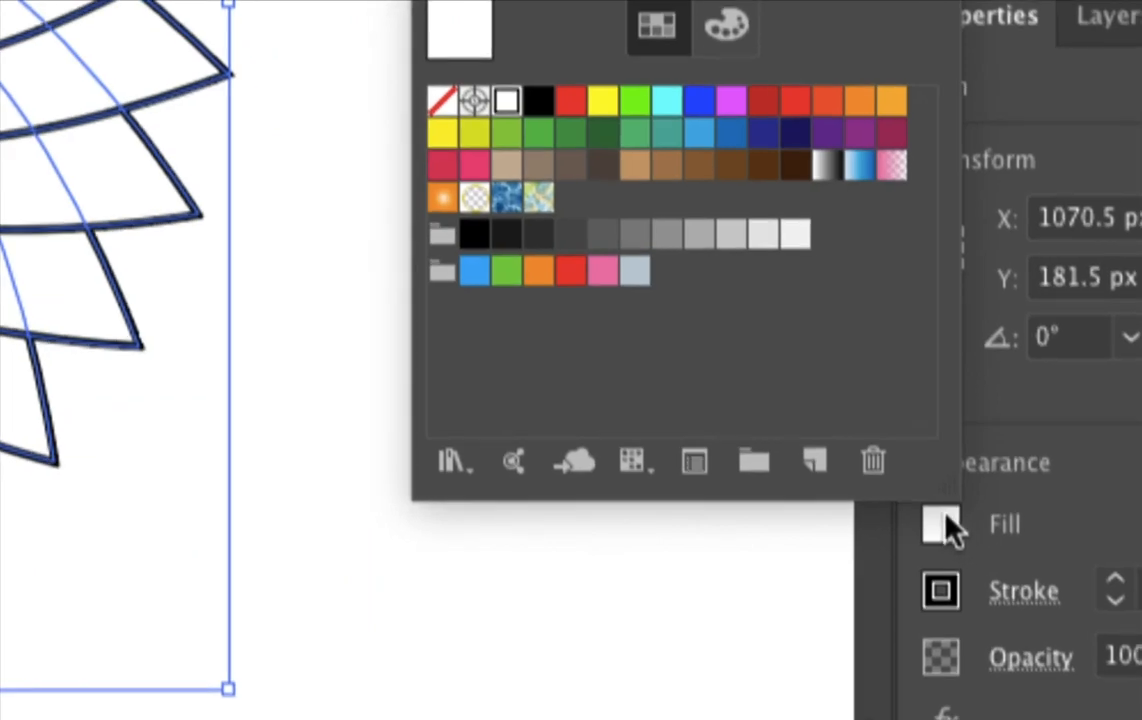
pyautogui.click(444, 104)
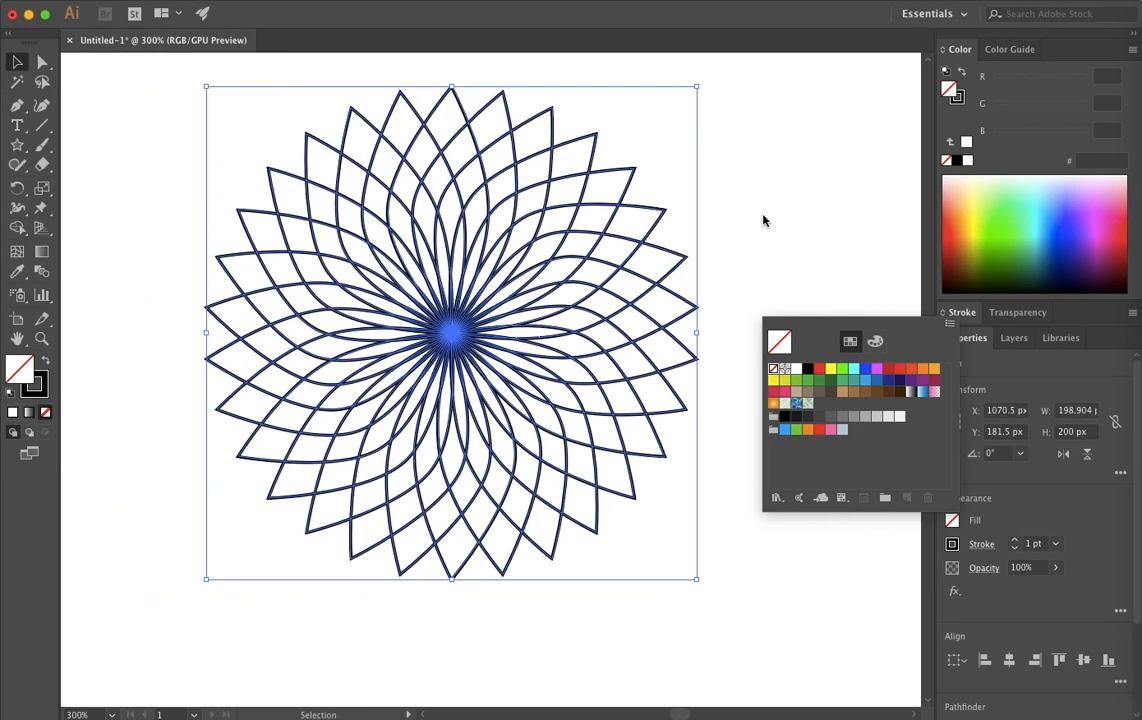
pyautogui.click(760, 222)
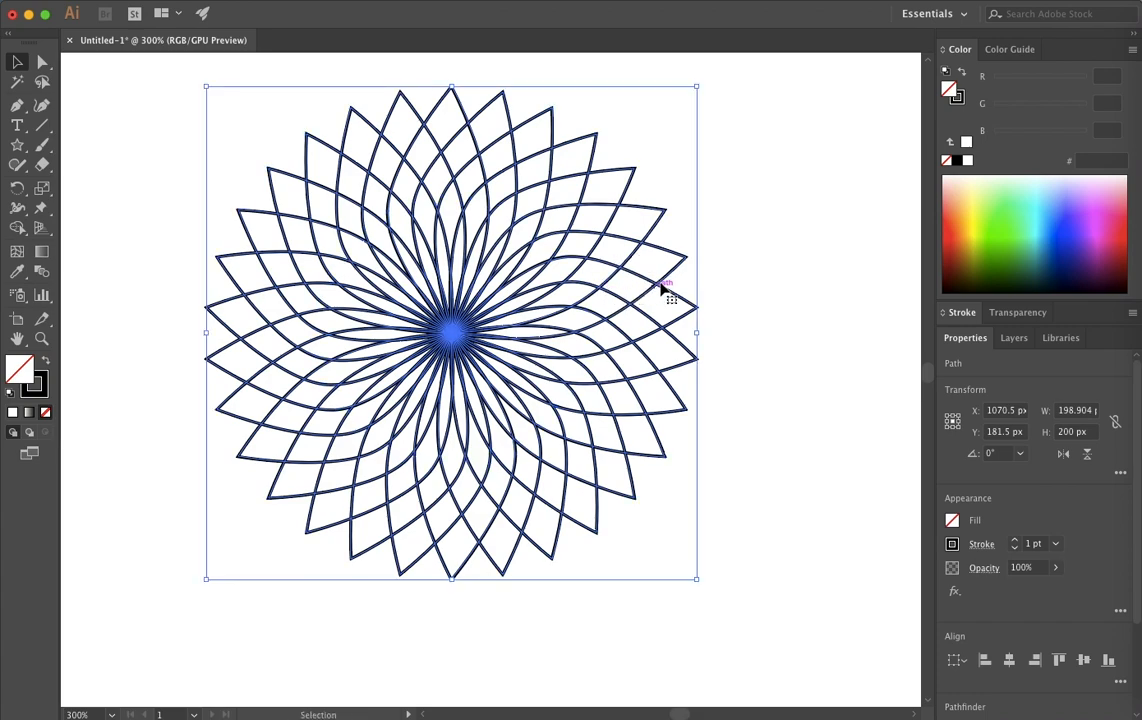
# - Fill only the upright petal at the top of the flower with red (FF0000)
pyautogui.click(605, 218)
pyautogui.click(636, 210)
pyautogui.moveTo(625, 199); pyautogui.dragTo(562, 140)
pyautogui.click(433, 106)
pyautogui.click(437, 108)
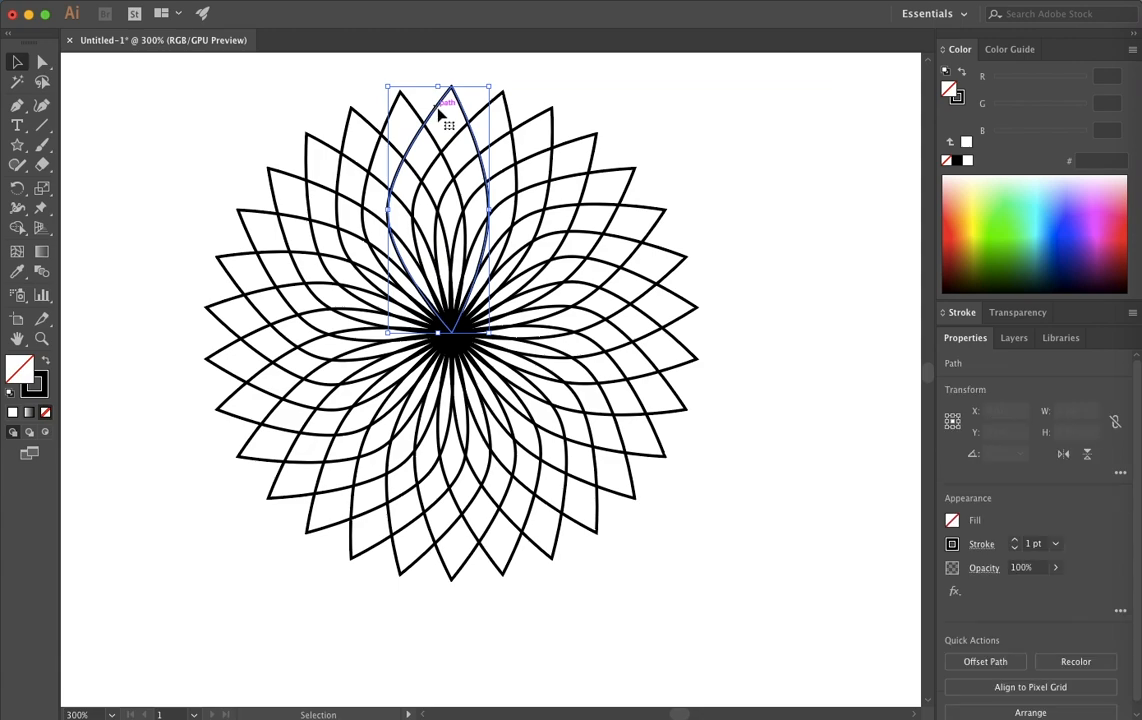
pyautogui.click(953, 522)
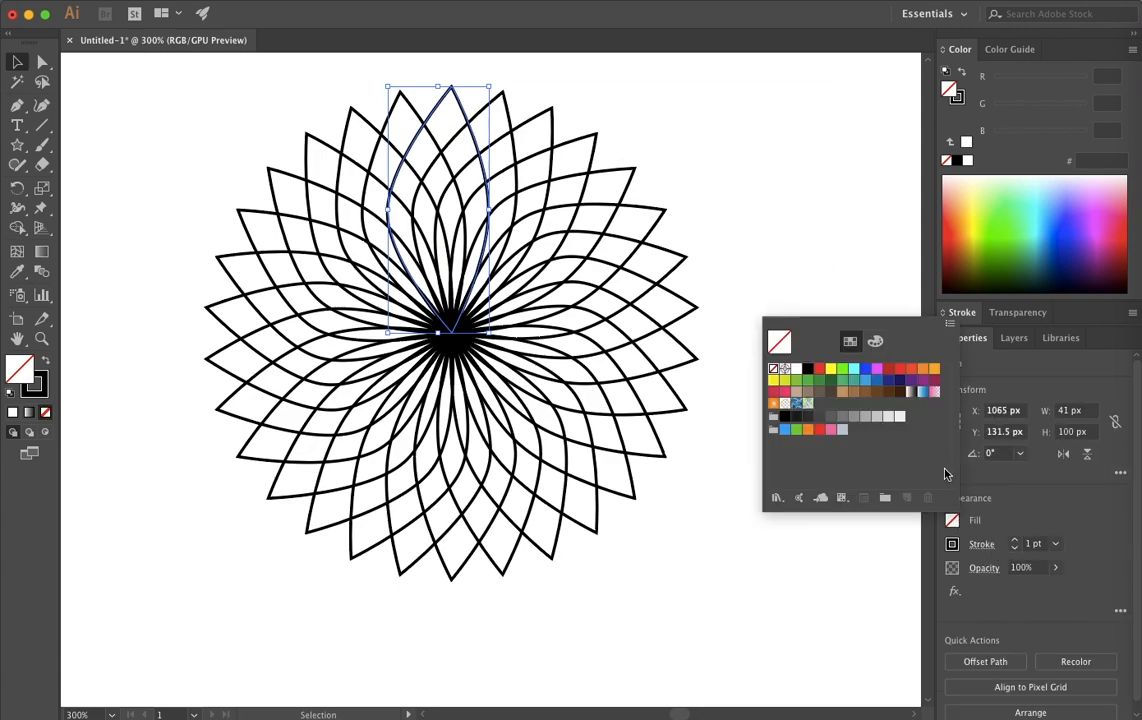
pyautogui.click(819, 369)
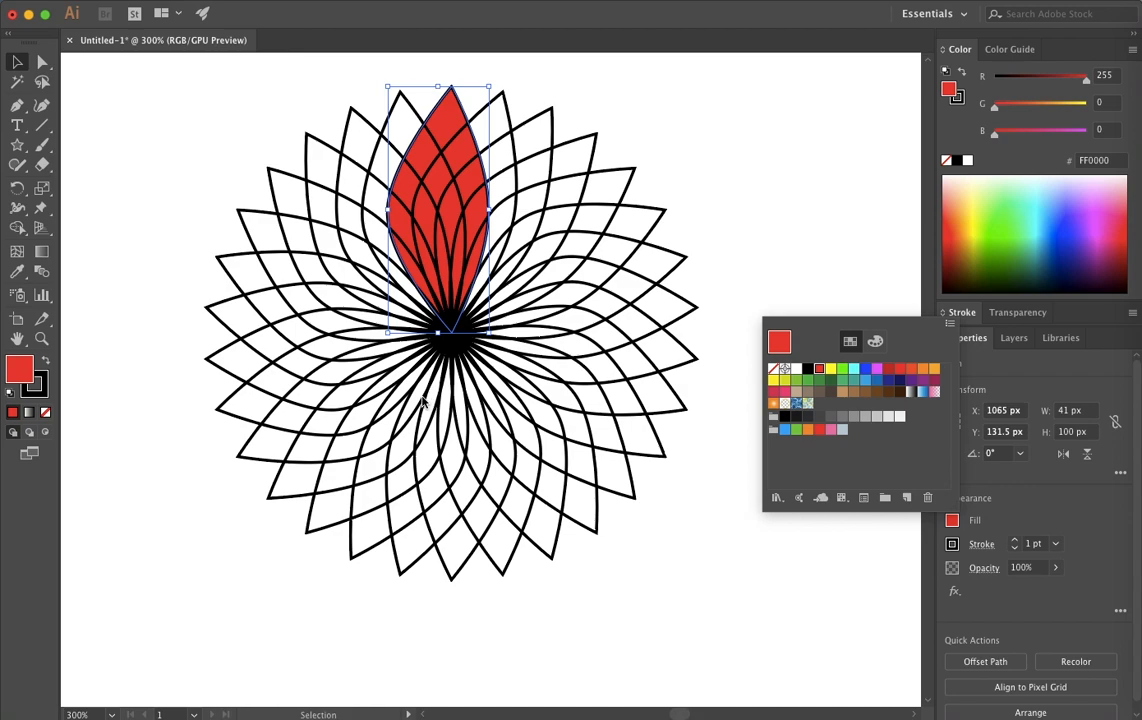
# - Fill the petal pointing toward the lower left, rotated 108°, with blue (0000FF)
pyautogui.click(236, 397)
pyautogui.click(241, 399)
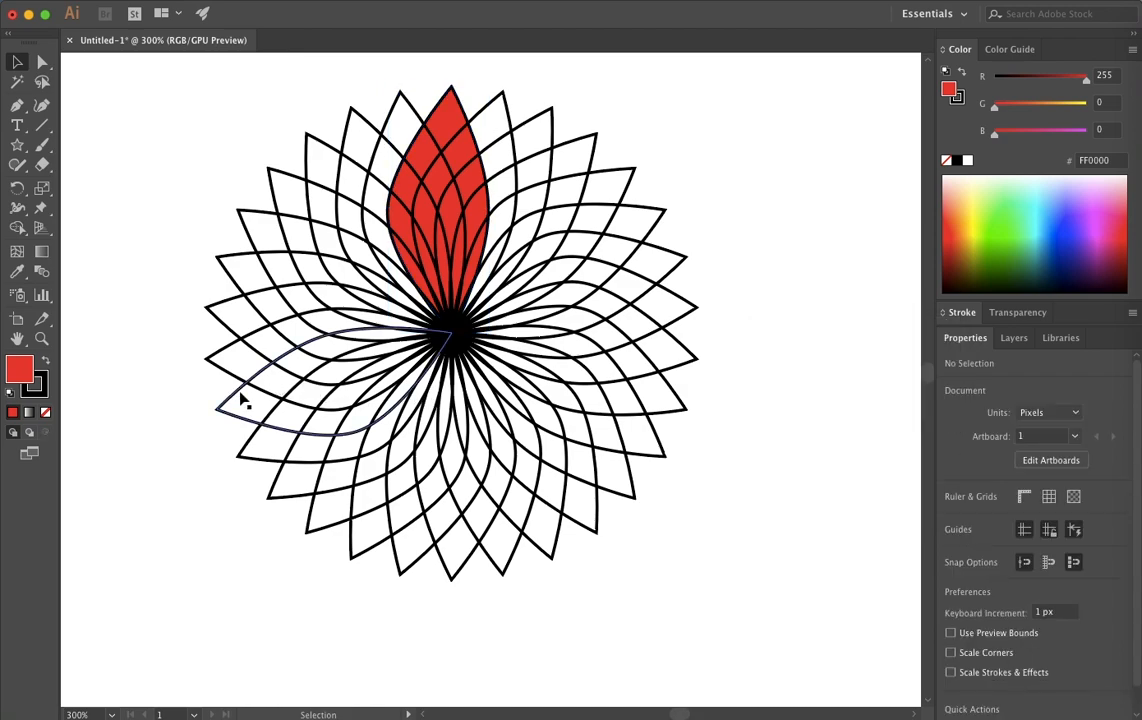
pyautogui.click(241, 396)
pyautogui.click(952, 521)
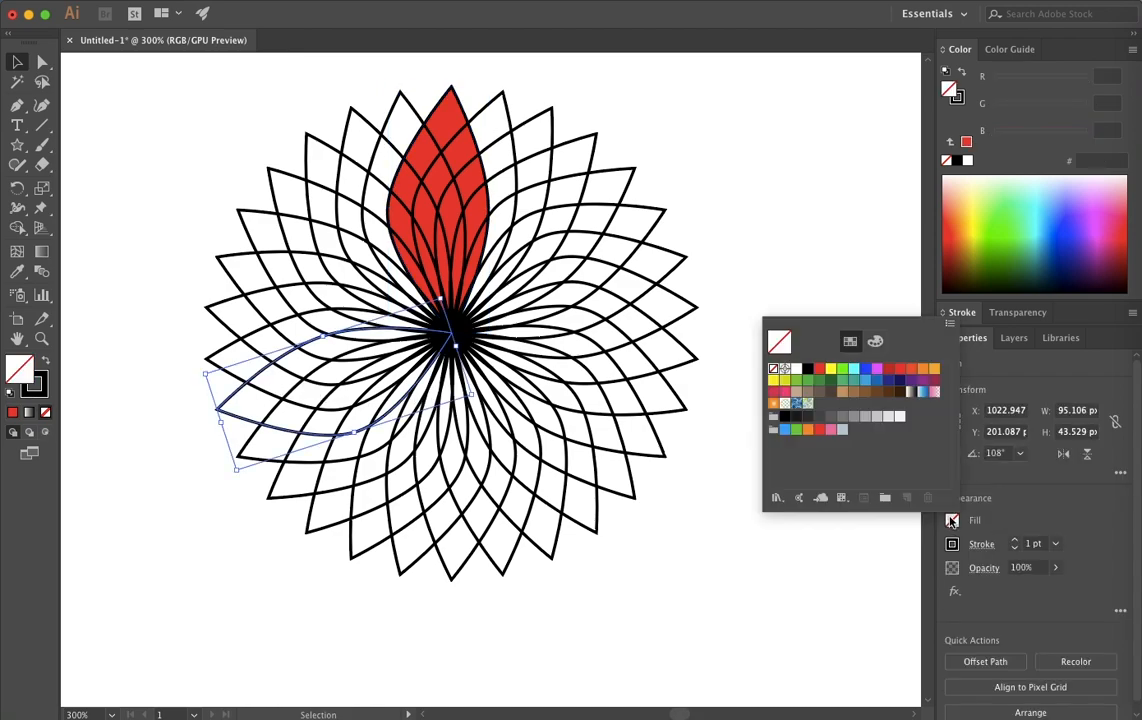
pyautogui.click(865, 369)
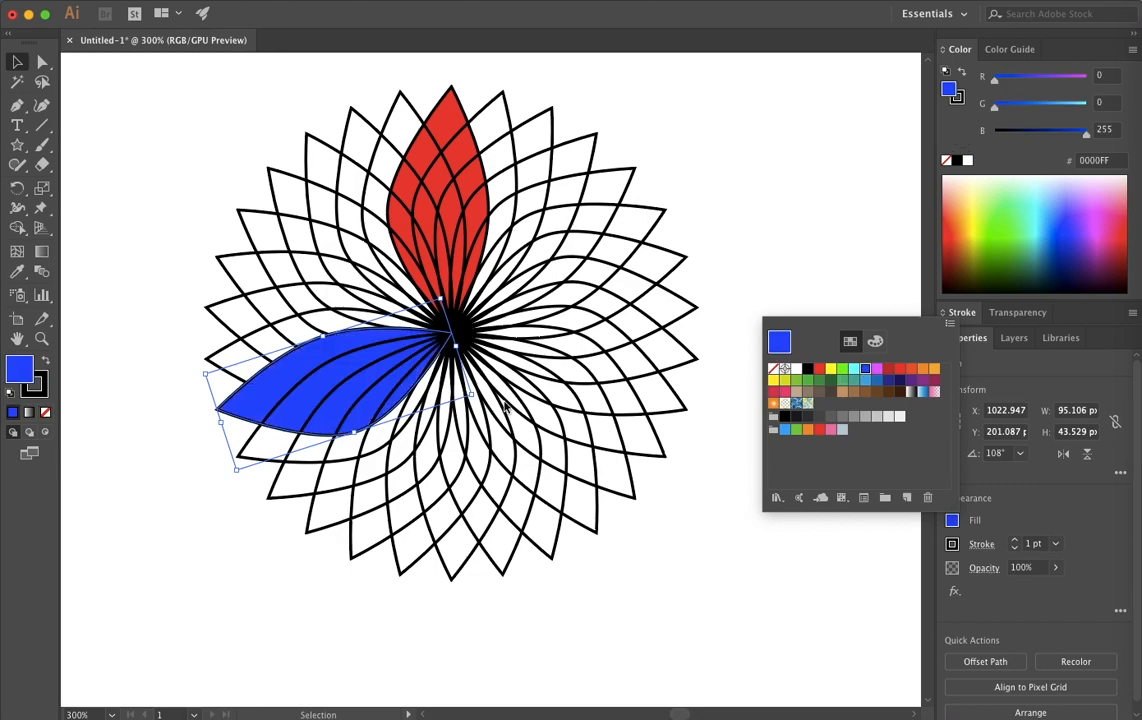
# - Fill the lower-left petal rotated 132° with green (00FF00)
pyautogui.click(276, 471)
pyautogui.click(279, 473)
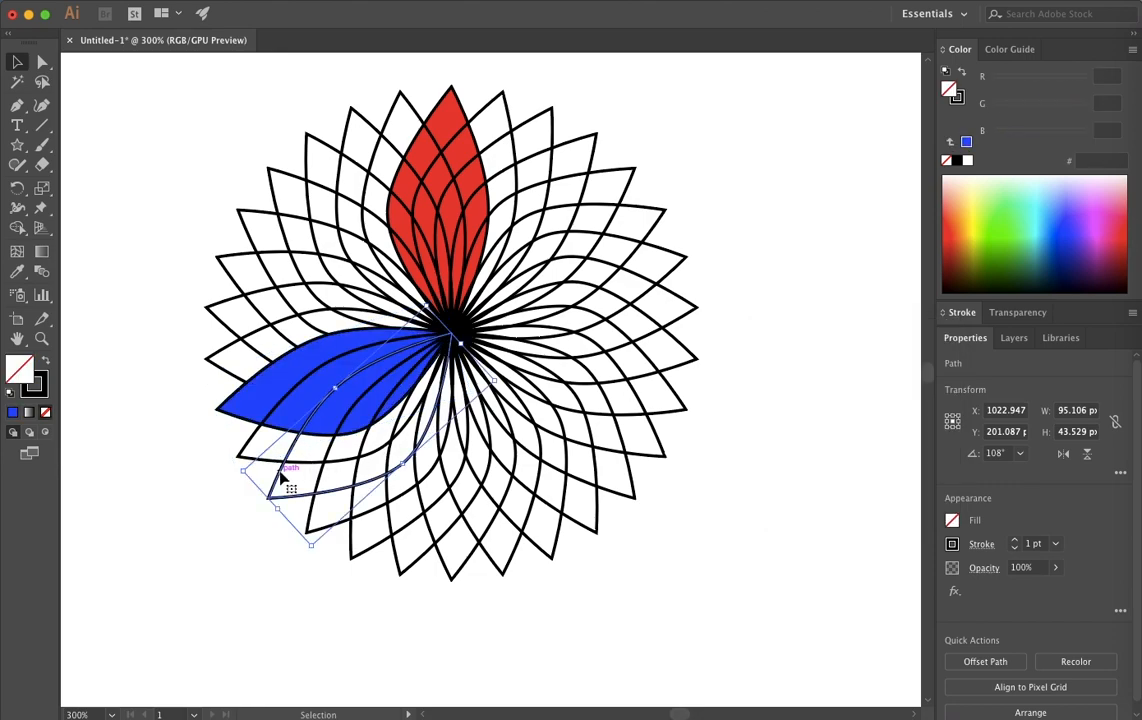
pyautogui.click(952, 520)
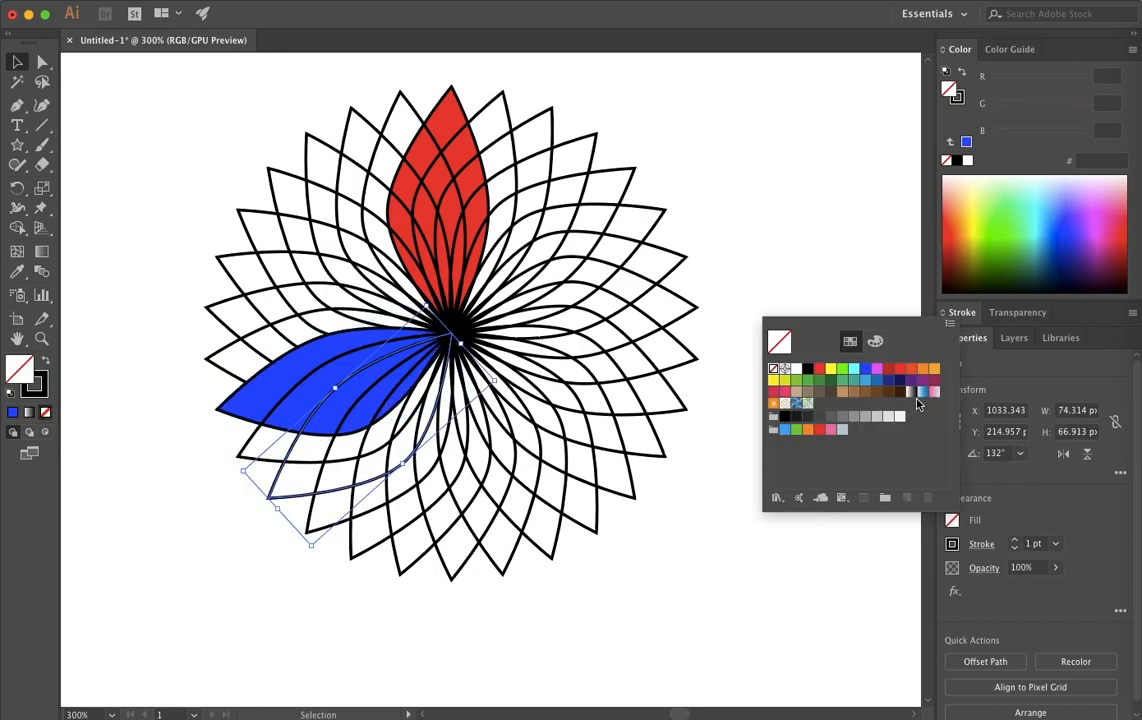
pyautogui.click(842, 369)
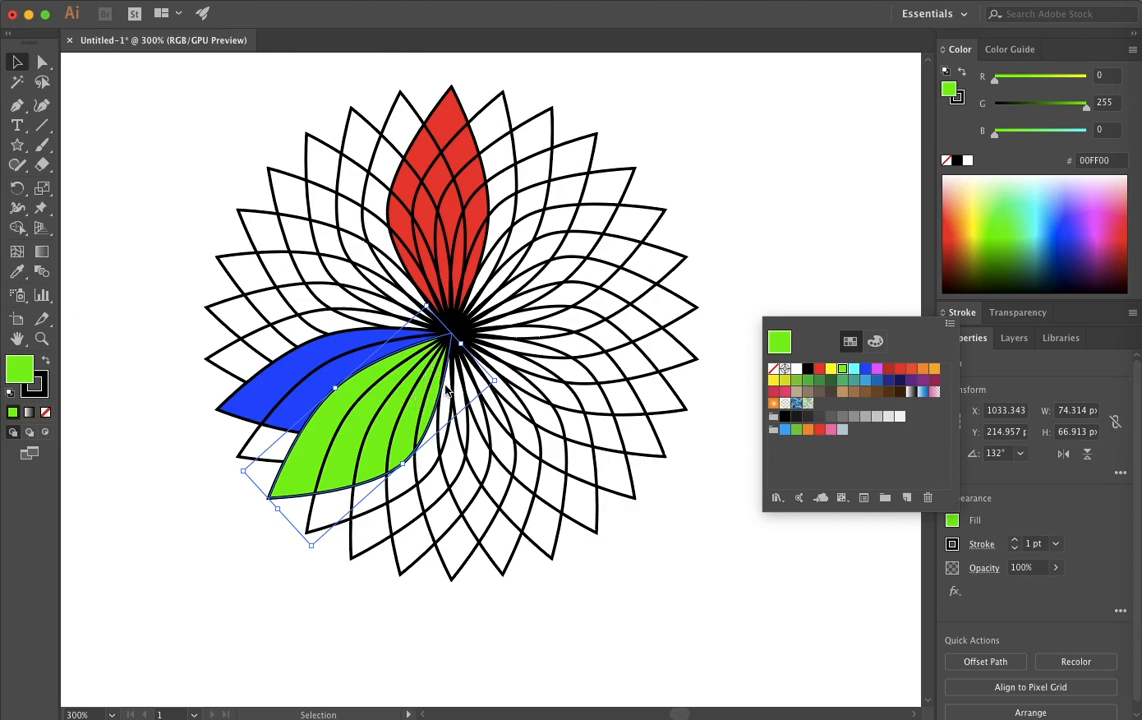
pyautogui.click(632, 260)
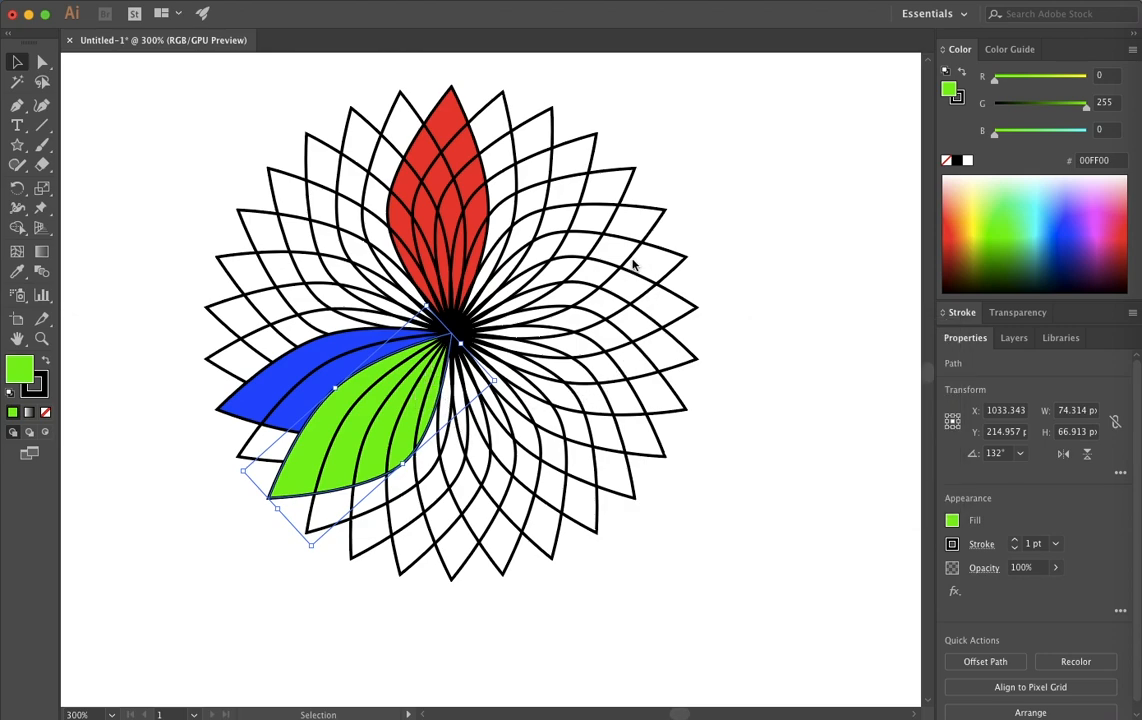
# - Undo the colour fills on the petals, including the red one, back to their white fill
pyautogui.press('super+z')
pyautogui.press('super+z')
pyautogui.press('super+z')
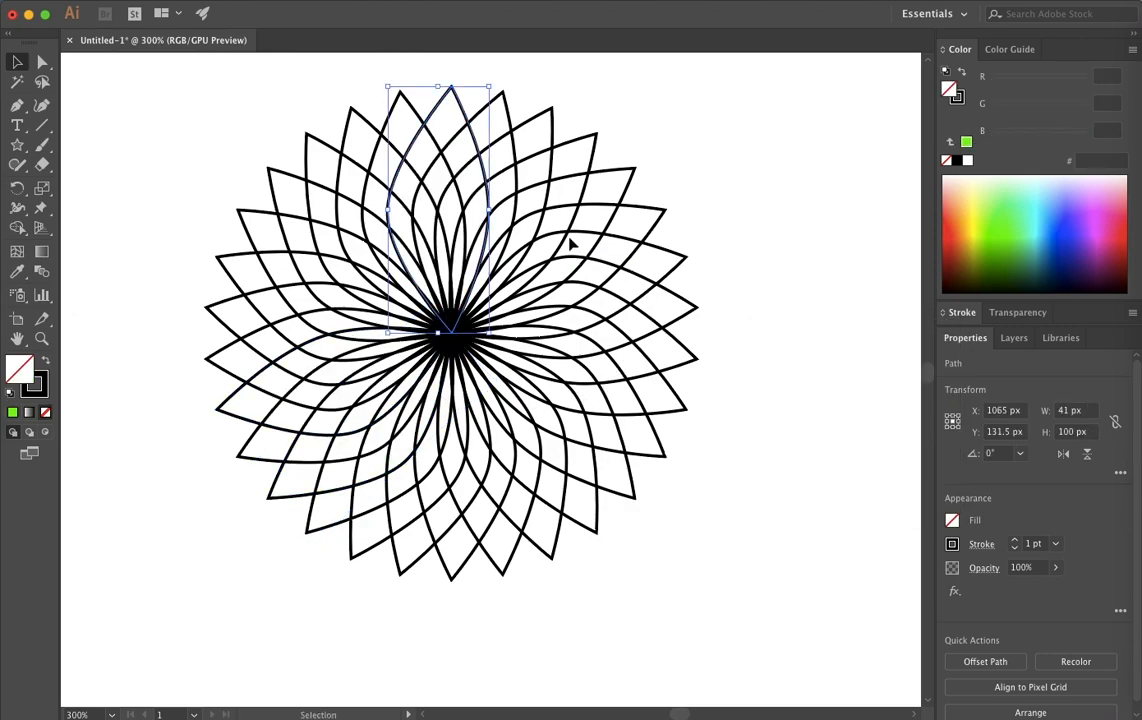
# - Split all petals of the flower into separate pieces along their overlaps with the Pathfinder Divide operation
pyautogui.press('super+a')
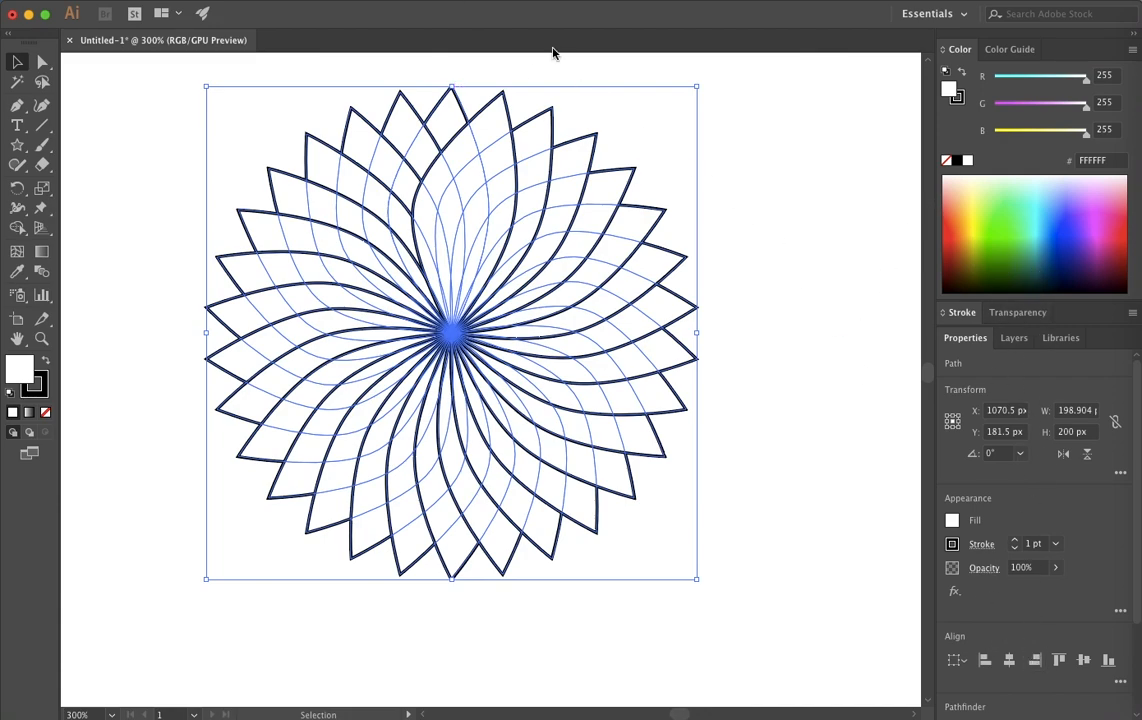
pyautogui.click(456, 1)
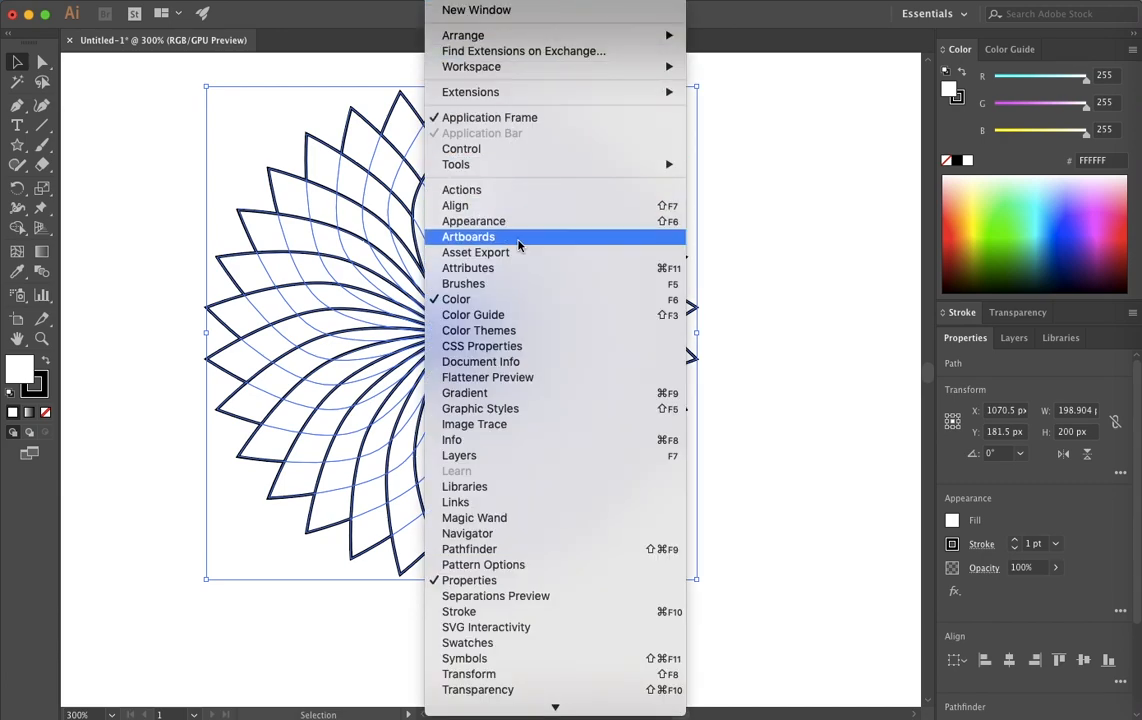
pyautogui.click(505, 551)
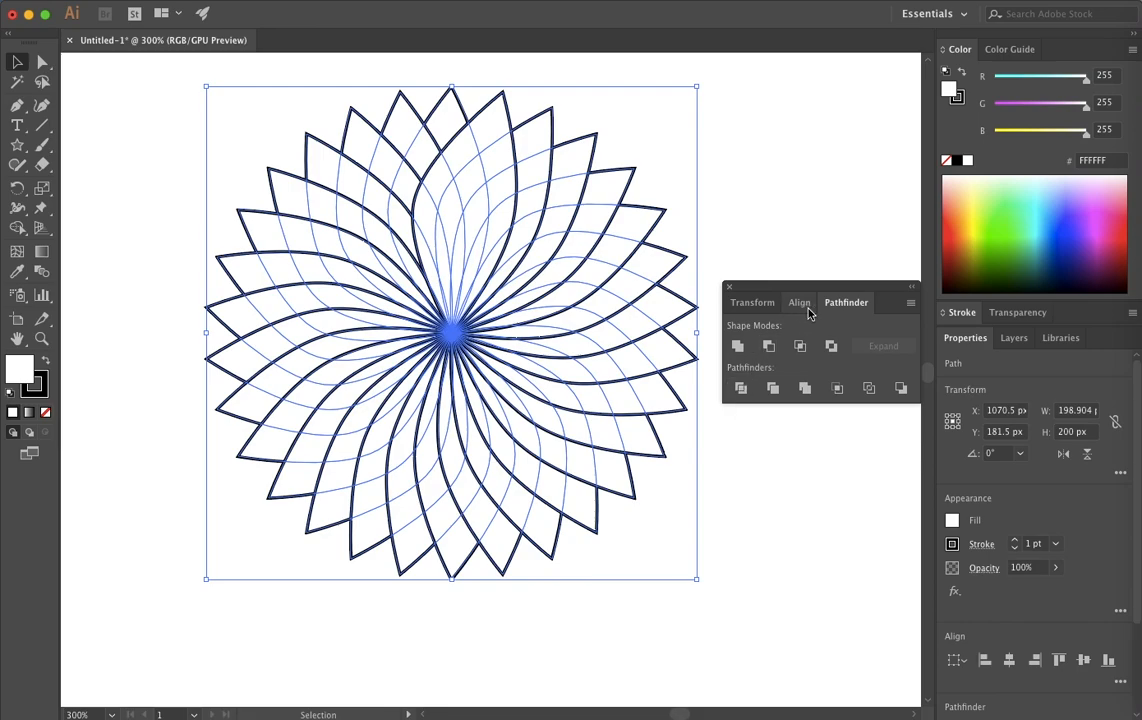
pyautogui.click(745, 390)
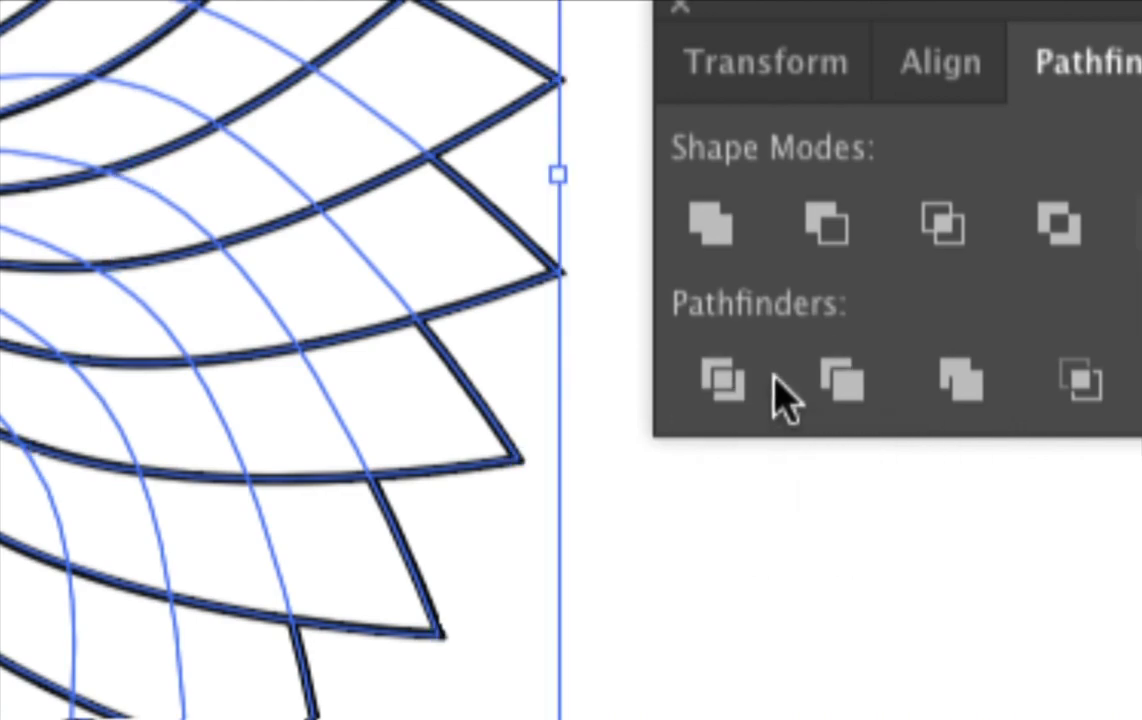
pyautogui.click(720, 382)
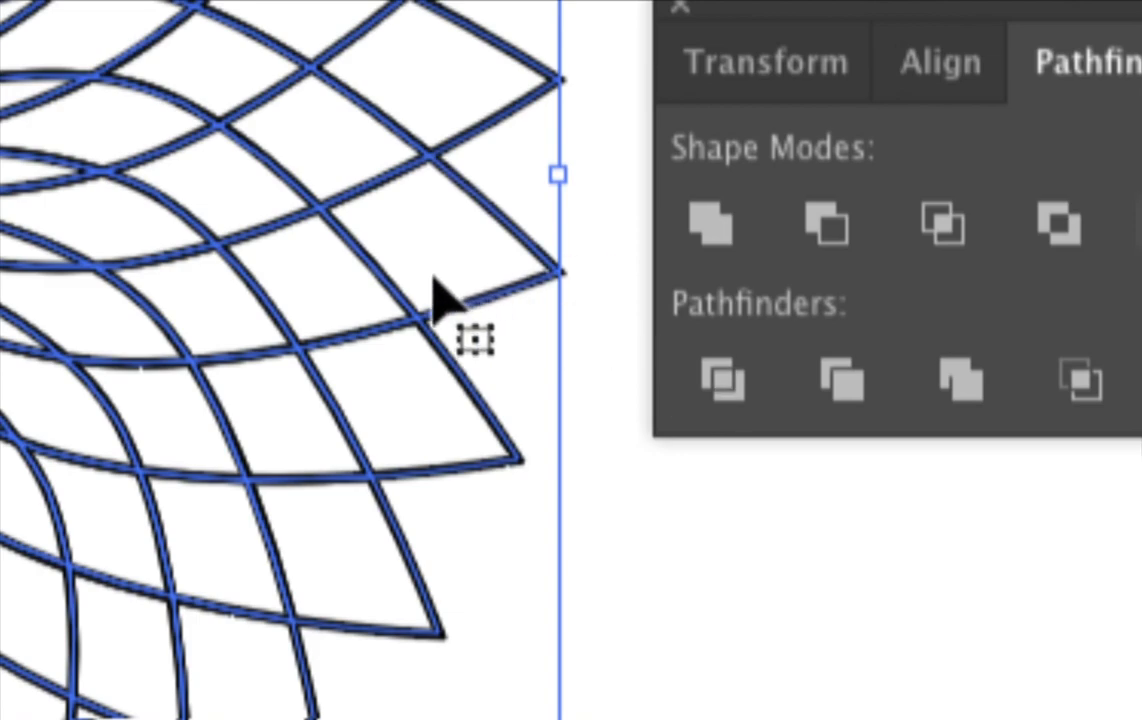
# - Ungroup the divided flower and clear the selection
pyautogui.press('a')
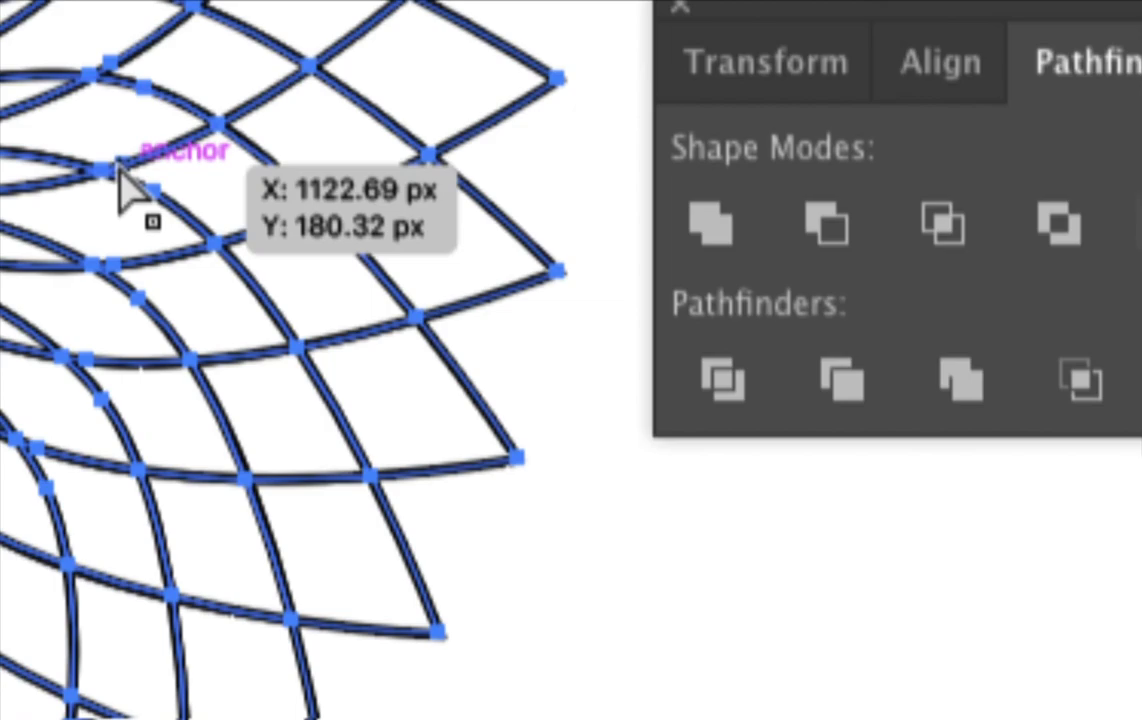
pyautogui.press('v')
pyautogui.press('a')
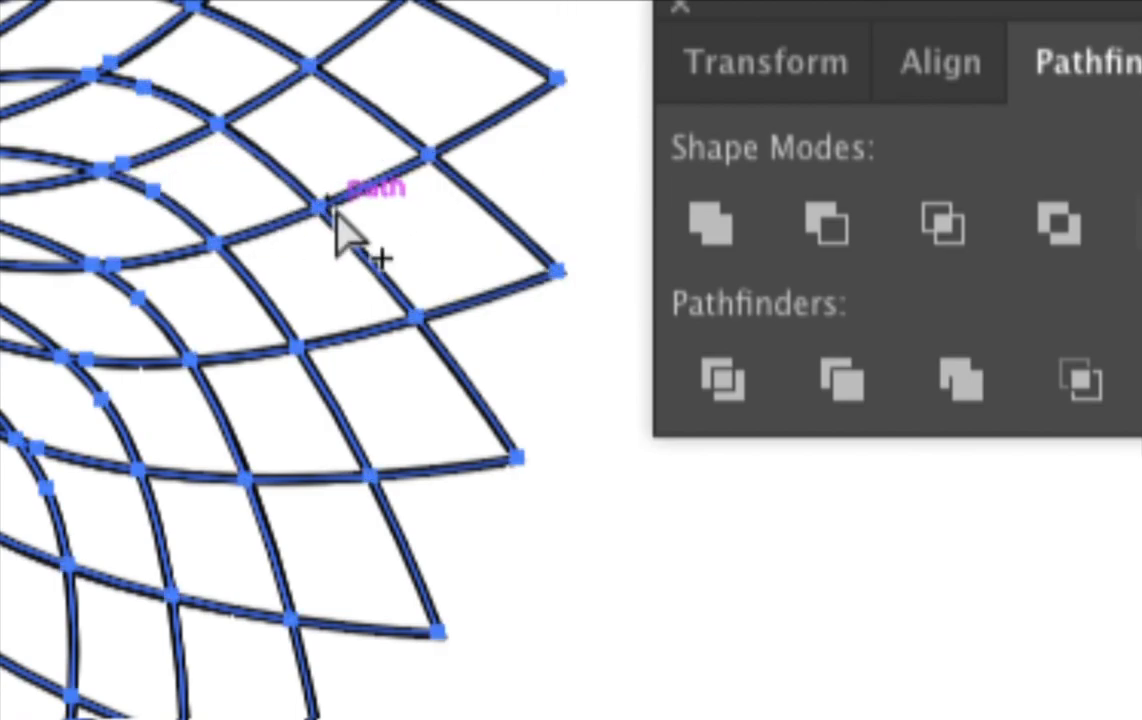
pyautogui.press('v')
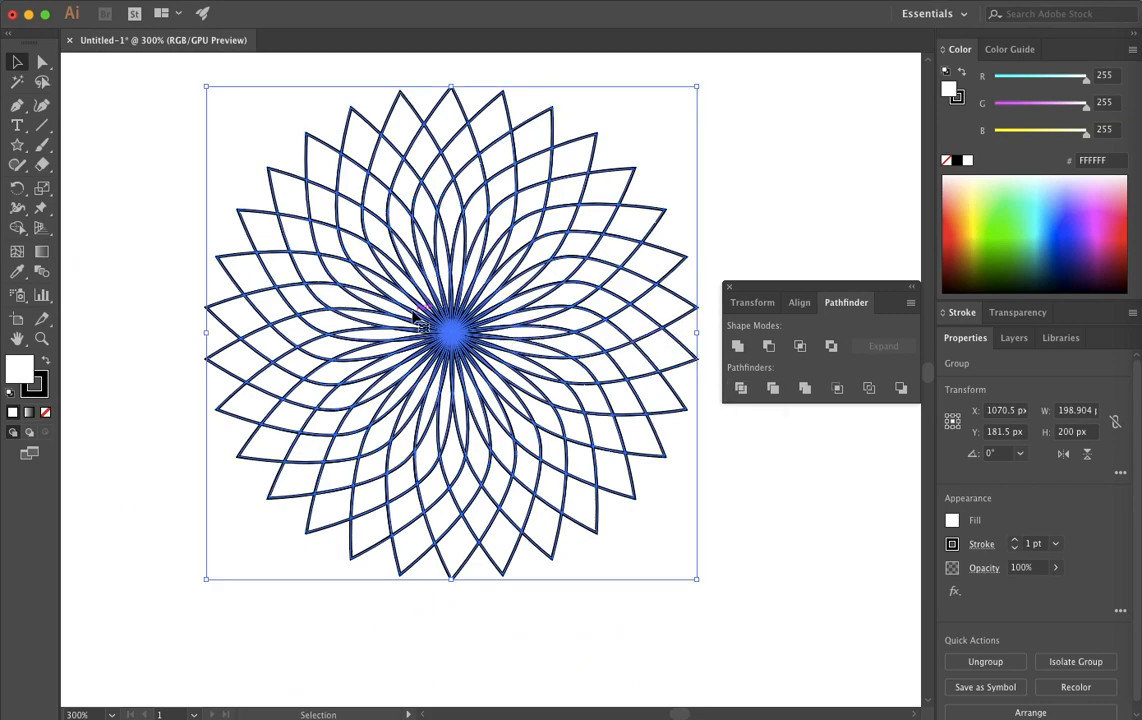
pyautogui.rightClick(433, 285)
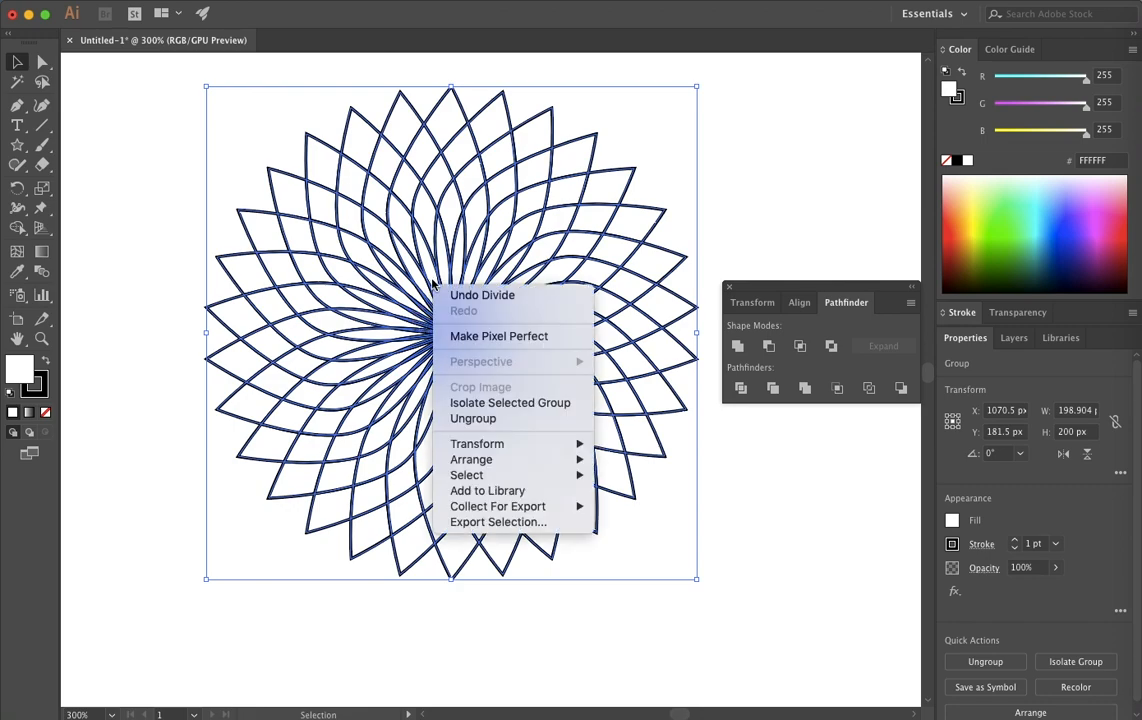
pyautogui.click(468, 420)
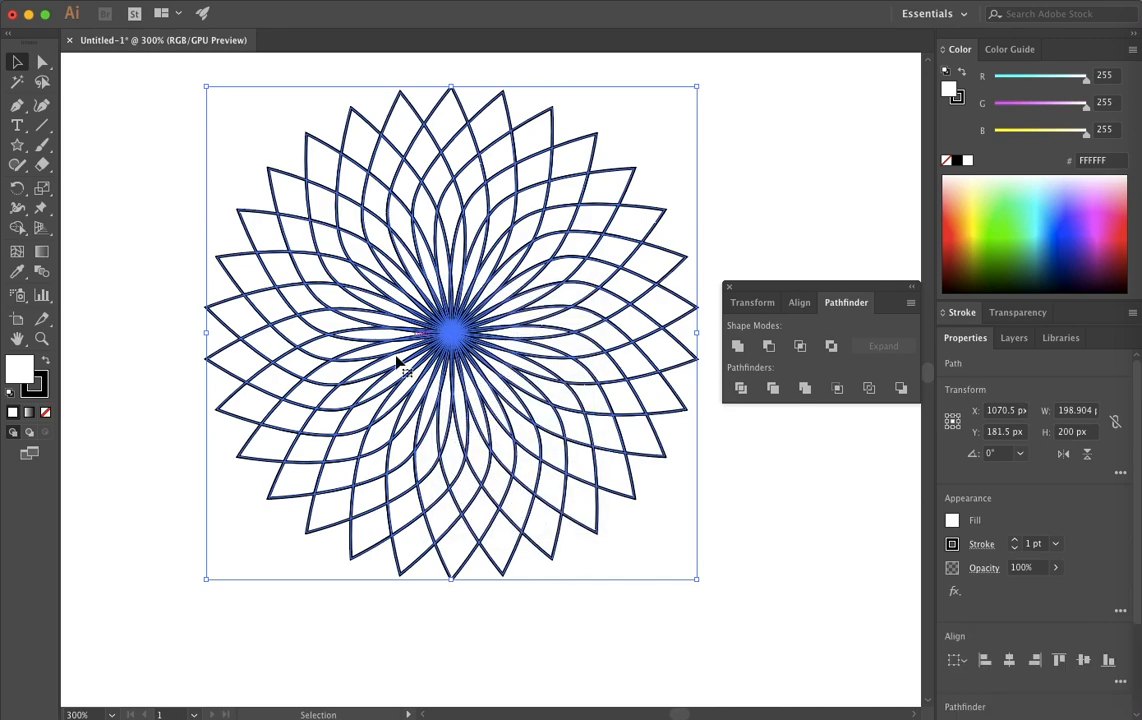
pyautogui.click(719, 153)
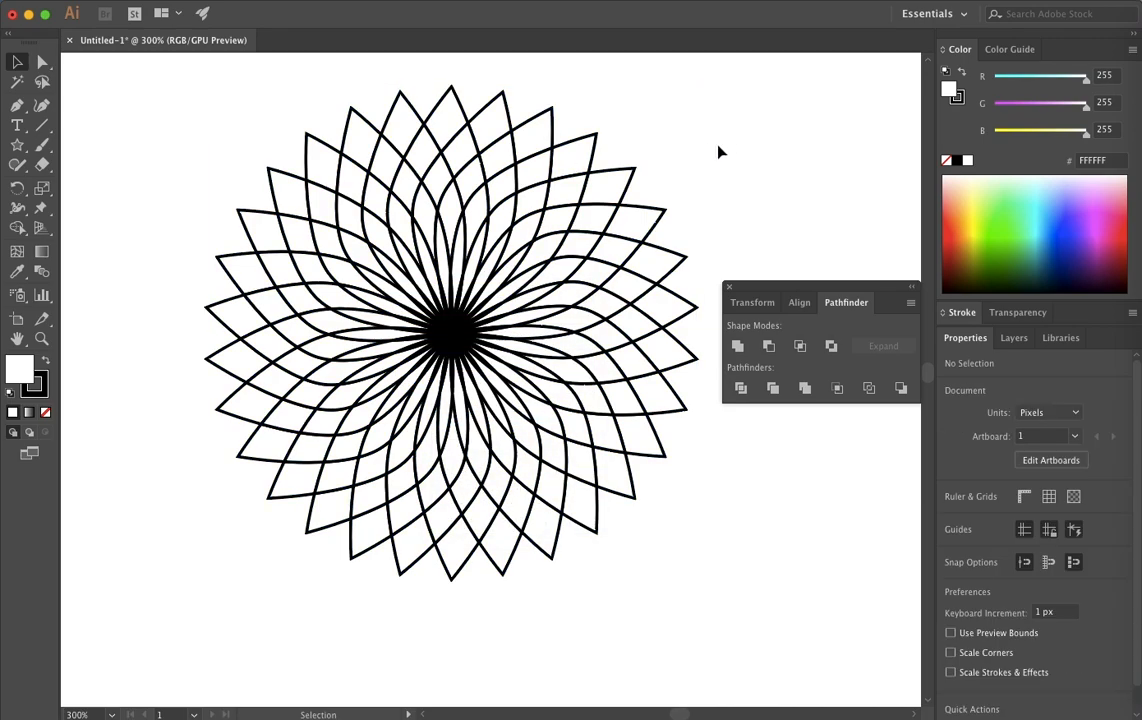
# - Select several segments near the flower's upper edge one at a time to check that each is a separate shape
pyautogui.click(568, 188)
pyautogui.click(482, 148)
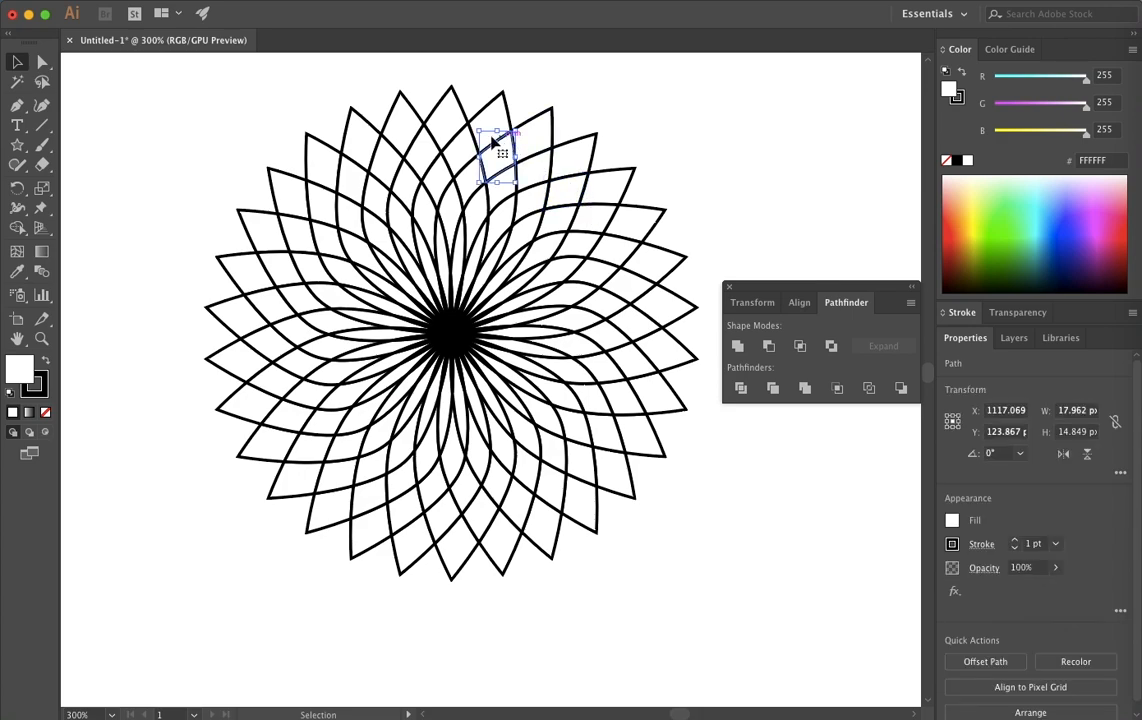
pyautogui.click(428, 120)
pyautogui.click(372, 130)
pyautogui.click(301, 180)
pyautogui.click(294, 182)
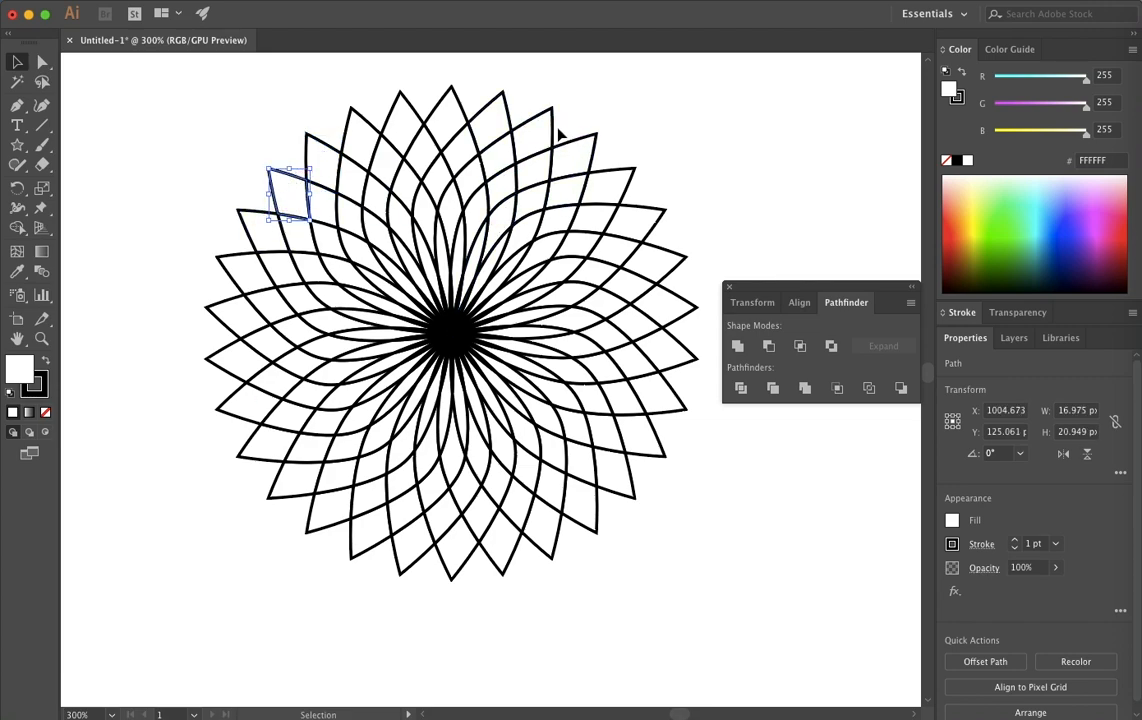
# - Fill all the outermost tip segments around the flower's edge with magenta (FF00FF)
pyautogui.click(513, 112)
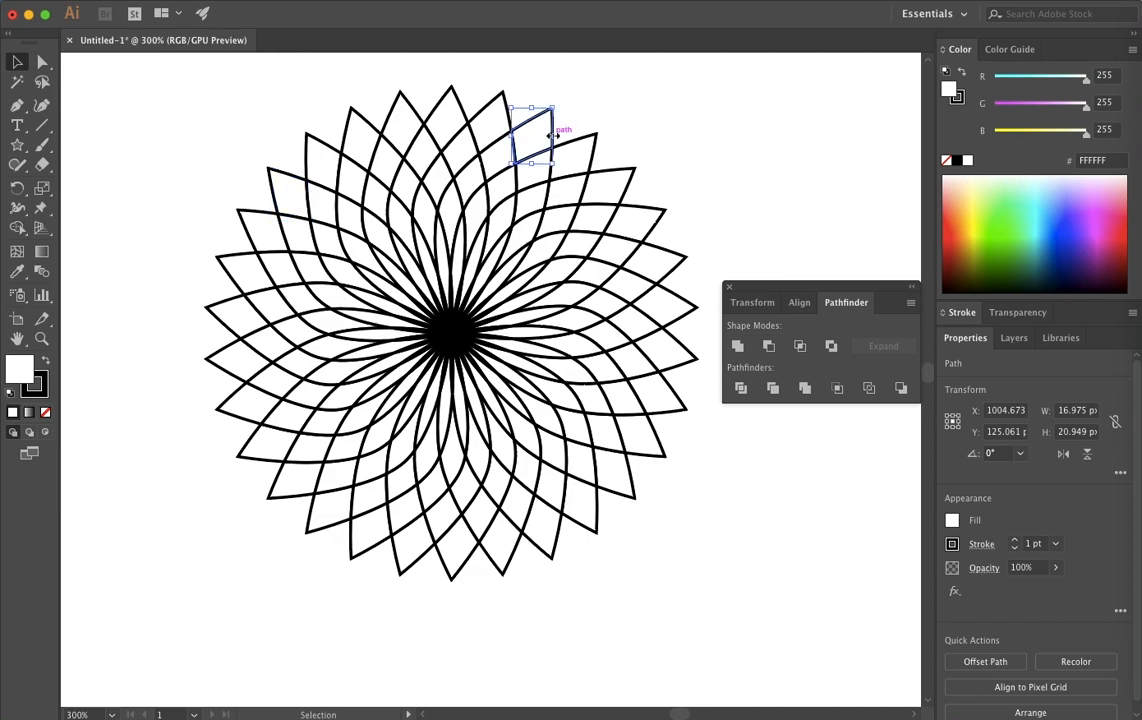
pyautogui.keyDown('shift'); pyautogui.click(472, 110); pyautogui.keyUp('shift')
pyautogui.keyDown('shift'); pyautogui.click(440, 107); pyautogui.keyUp('shift')
pyautogui.keyDown('shift'); pyautogui.click(396, 112); pyautogui.keyUp('shift')
pyautogui.keyDown('shift'); pyautogui.click(350, 120); pyautogui.keyUp('shift')
pyautogui.keyDown('shift'); pyautogui.click(314, 150); pyautogui.keyUp('shift')
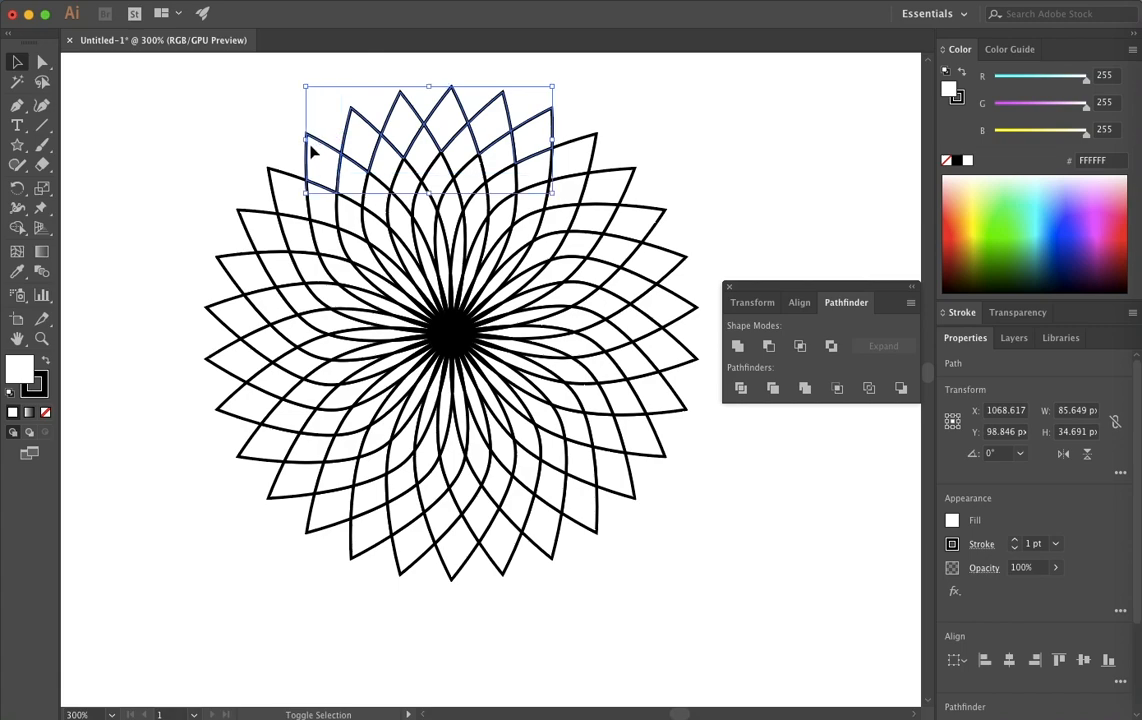
pyautogui.keyDown('shift'); pyautogui.click(266, 172); pyautogui.keyUp('shift')
pyautogui.keyDown('shift'); pyautogui.click(241, 246); pyautogui.keyUp('shift')
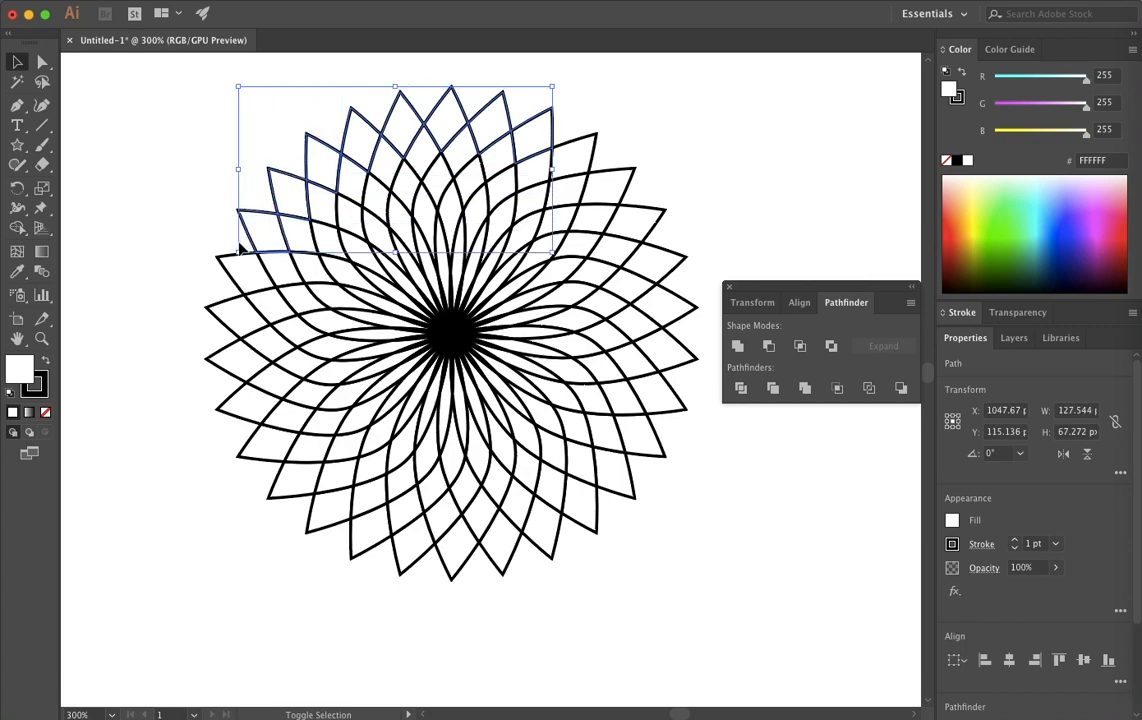
pyautogui.keyDown('shift'); pyautogui.click(228, 266); pyautogui.keyUp('shift')
pyautogui.keyDown('shift'); pyautogui.click(228, 332); pyautogui.keyUp('shift')
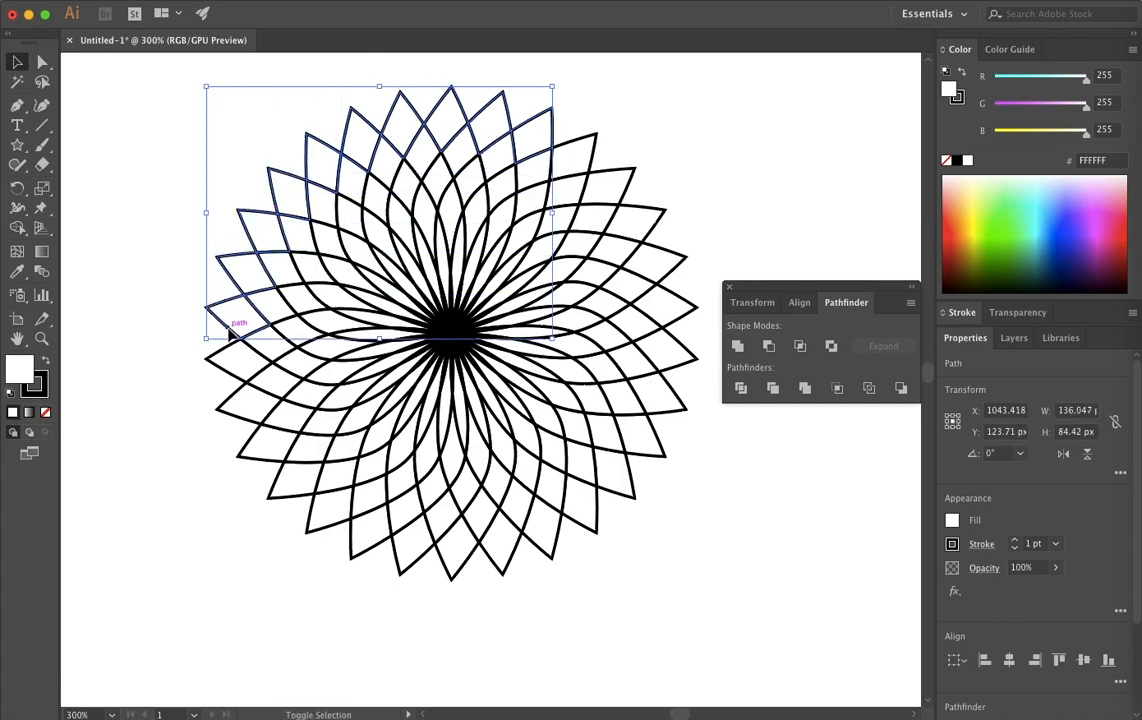
pyautogui.keyDown('shift'); pyautogui.click(226, 356); pyautogui.keyUp('shift')
pyautogui.keyDown('shift'); pyautogui.click(232, 402); pyautogui.keyUp('shift')
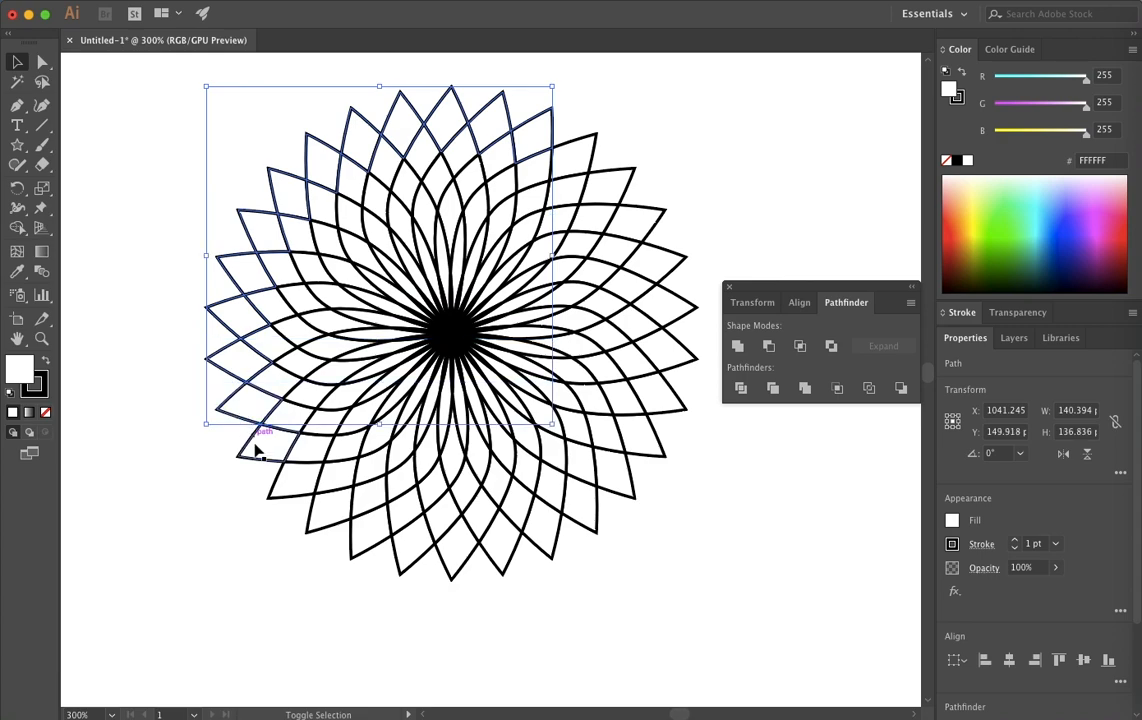
pyautogui.keyDown('shift'); pyautogui.click(262, 459); pyautogui.keyUp('shift')
pyautogui.keyDown('shift'); pyautogui.click(292, 500); pyautogui.keyUp('shift')
pyautogui.keyDown('shift'); pyautogui.click(362, 546); pyautogui.keyUp('shift')
pyautogui.keyDown('shift'); pyautogui.click(430, 556); pyautogui.keyUp('shift')
pyautogui.keyDown('shift'); pyautogui.click(466, 566); pyautogui.keyUp('shift')
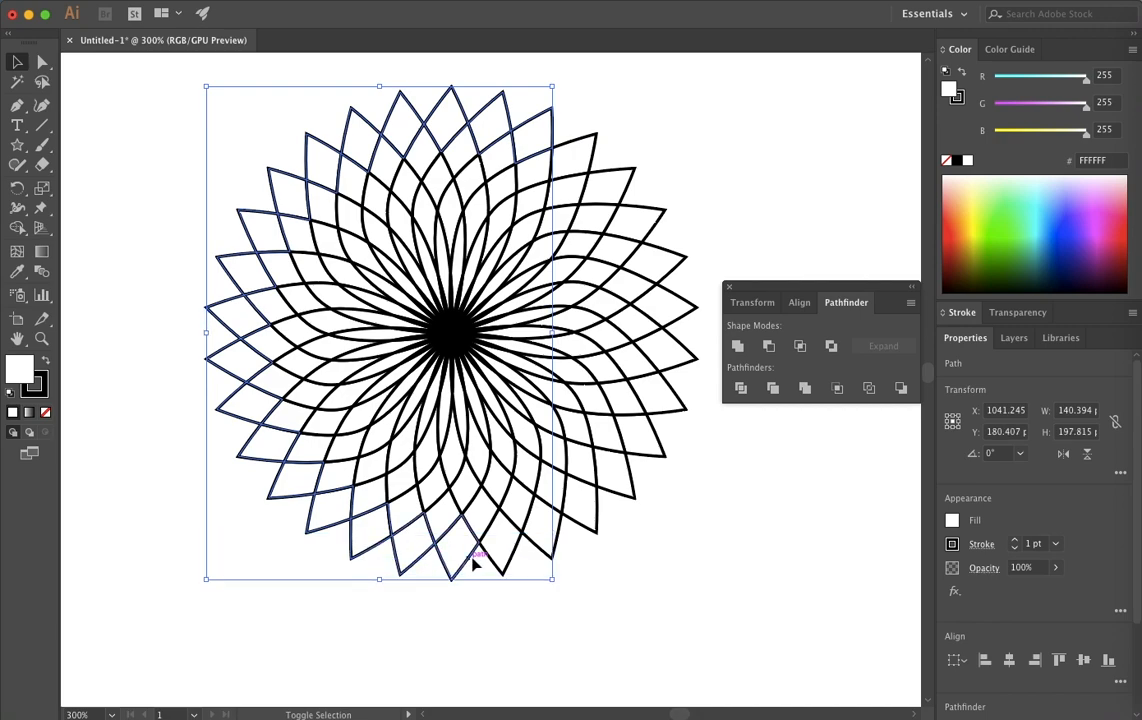
pyautogui.keyDown('shift'); pyautogui.click(558, 552); pyautogui.keyUp('shift')
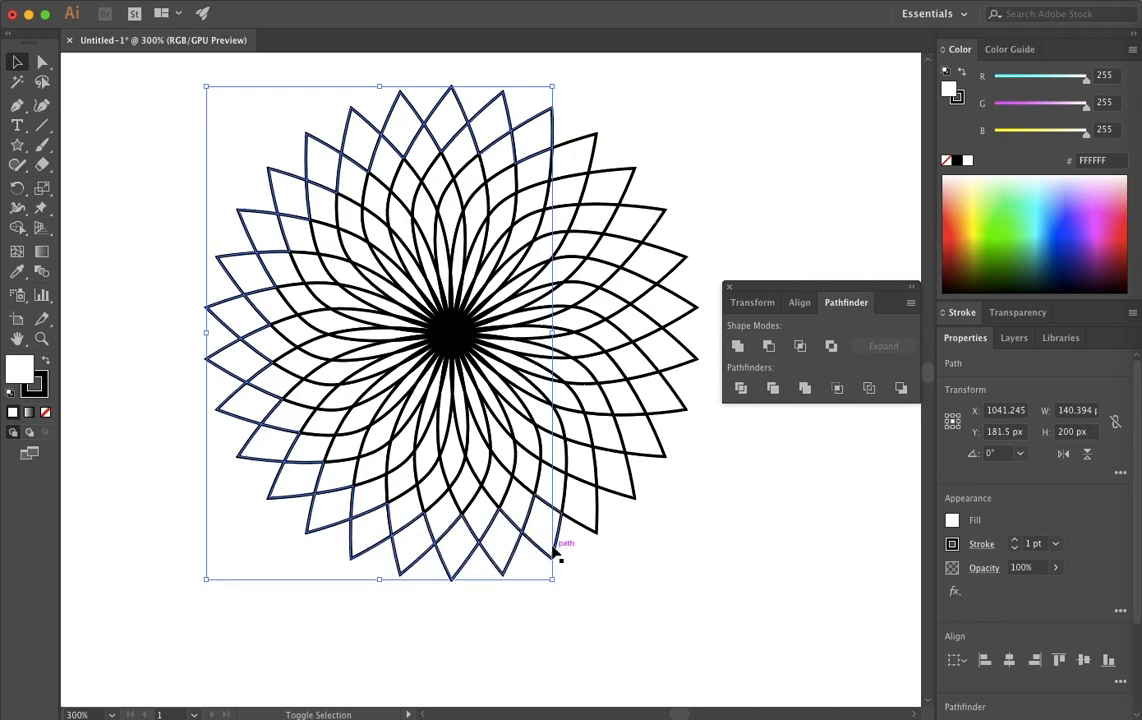
pyautogui.keyDown('shift'); pyautogui.click(634, 493); pyautogui.keyUp('shift')
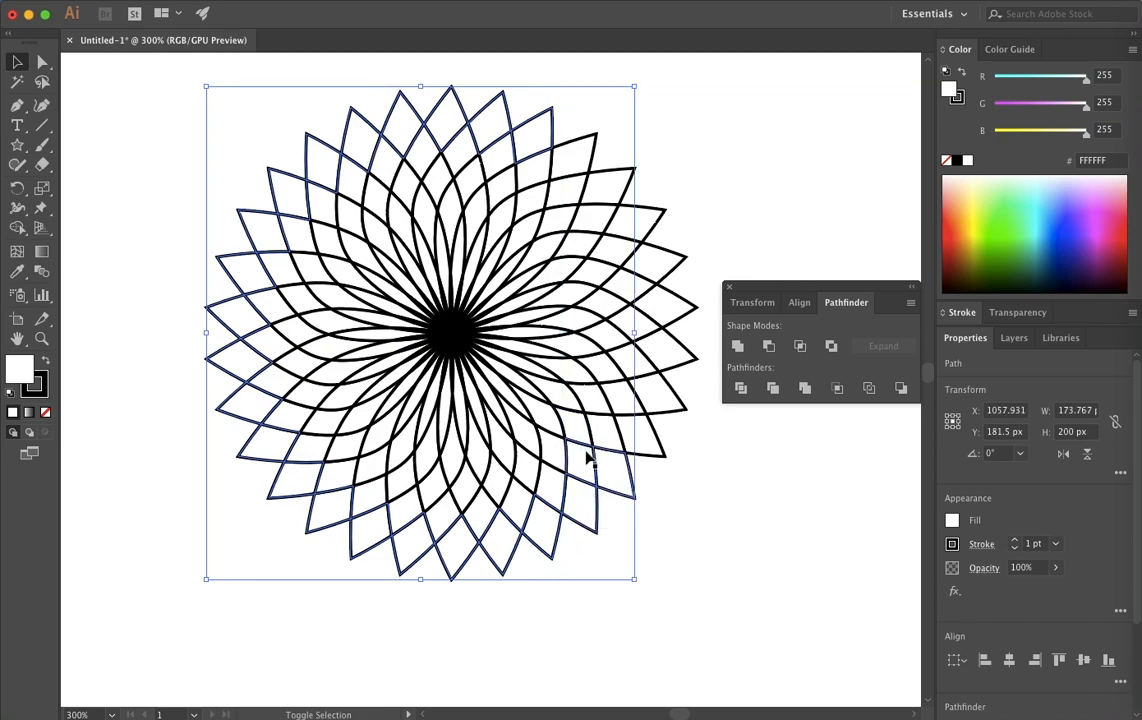
pyautogui.keyDown('shift'); pyautogui.click(659, 458); pyautogui.keyUp('shift')
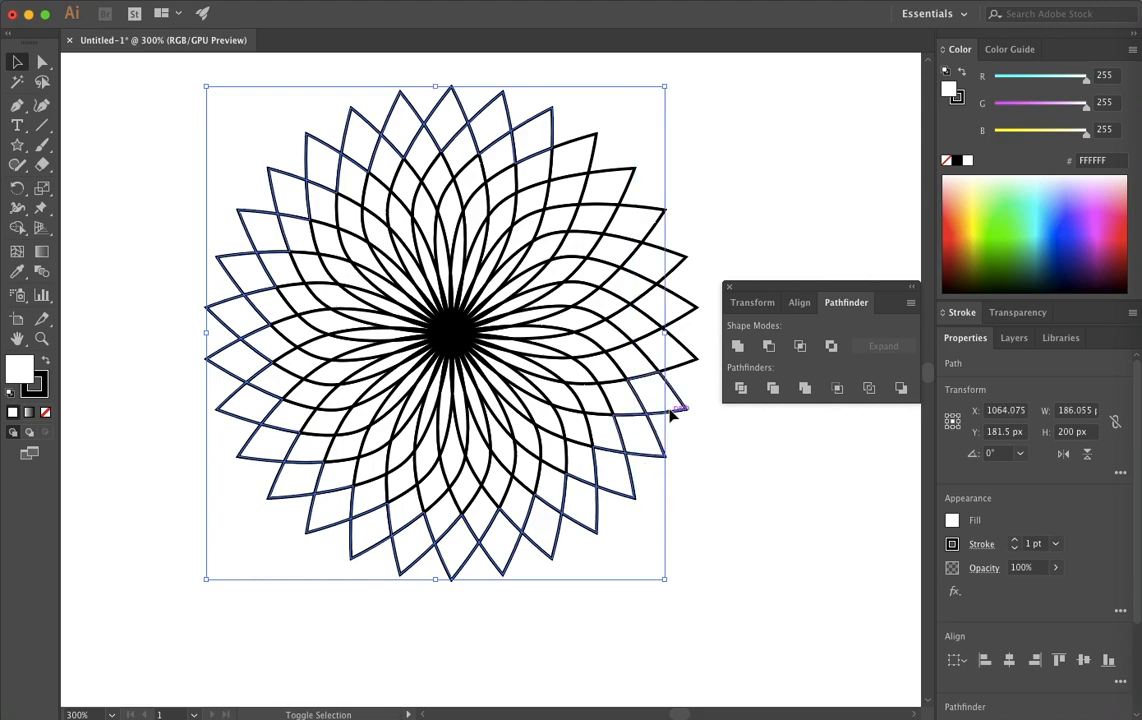
pyautogui.keyDown('shift'); pyautogui.click(683, 348); pyautogui.keyUp('shift')
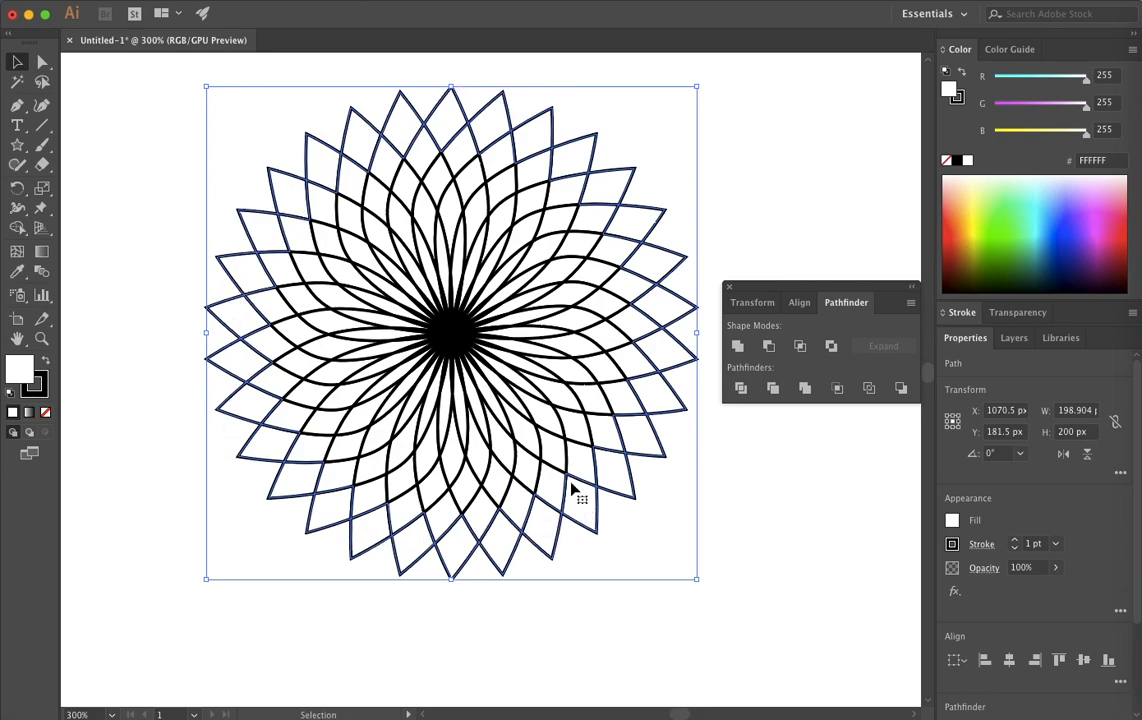
pyautogui.click(953, 522)
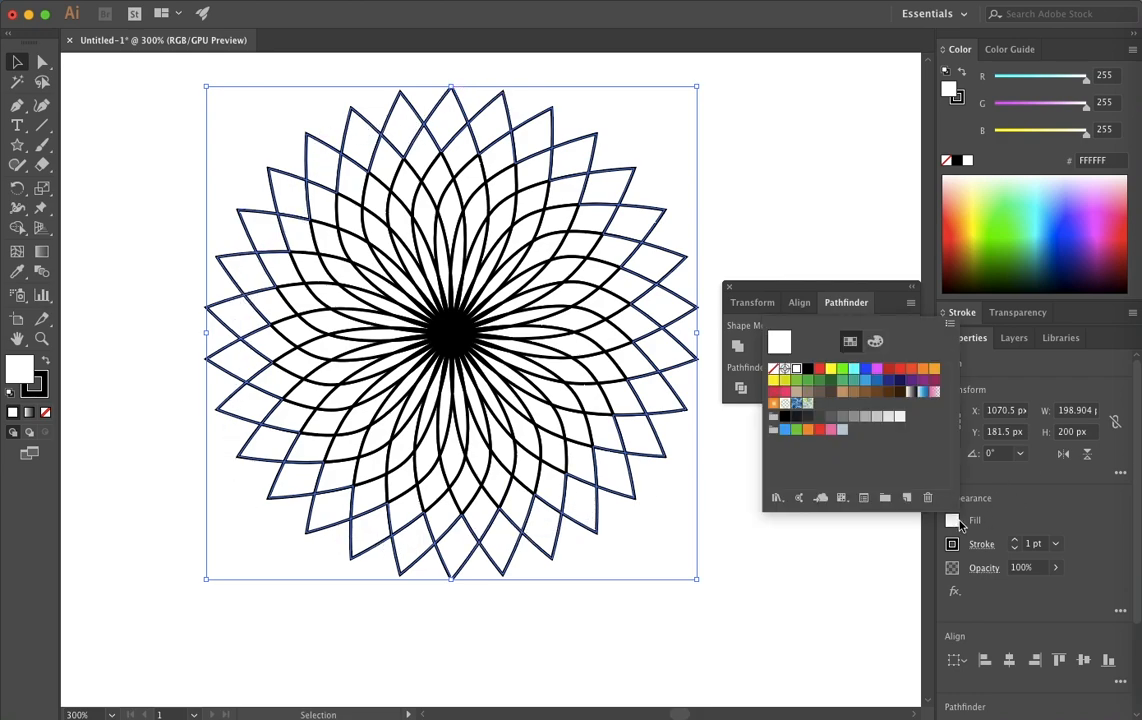
pyautogui.click(877, 370)
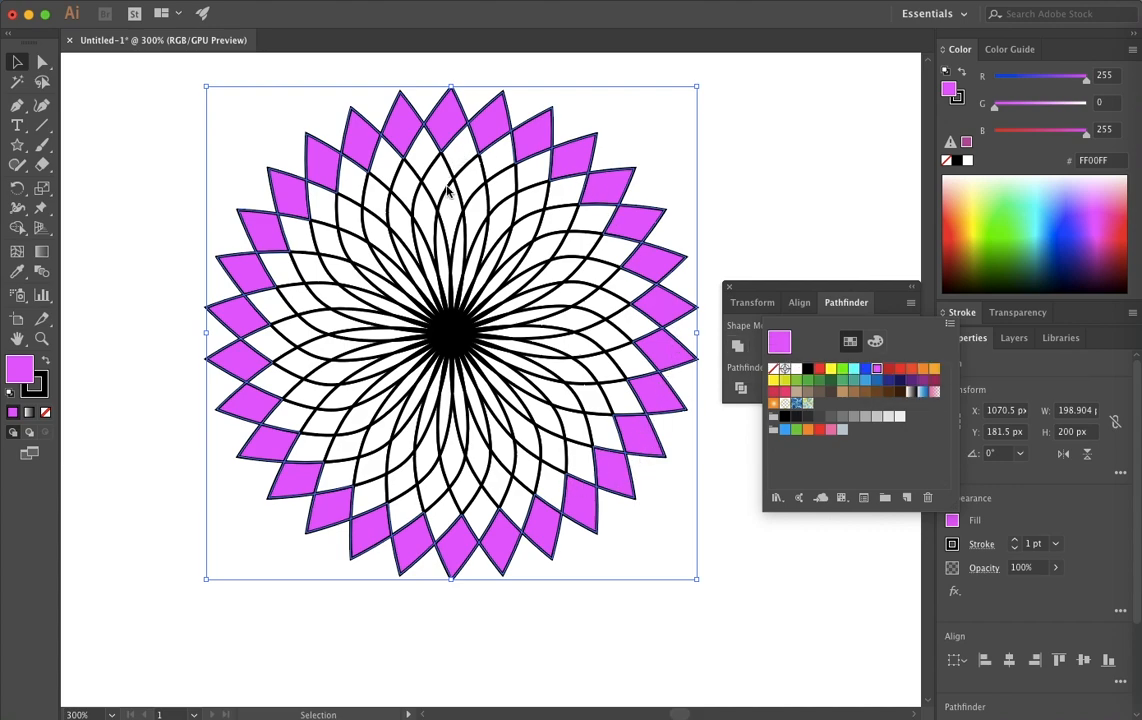
# - Fill the second ring of segments, just inside the magenta tips, with yellow (FFFF00)
pyautogui.click(336, 210)
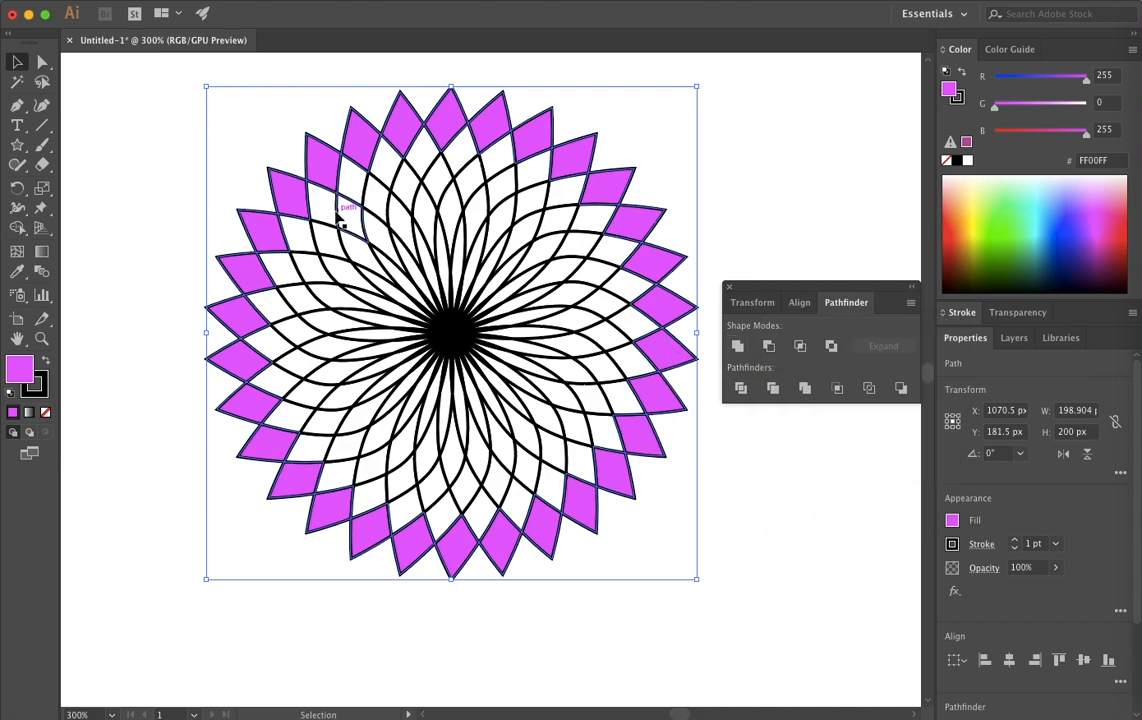
pyautogui.click(322, 205)
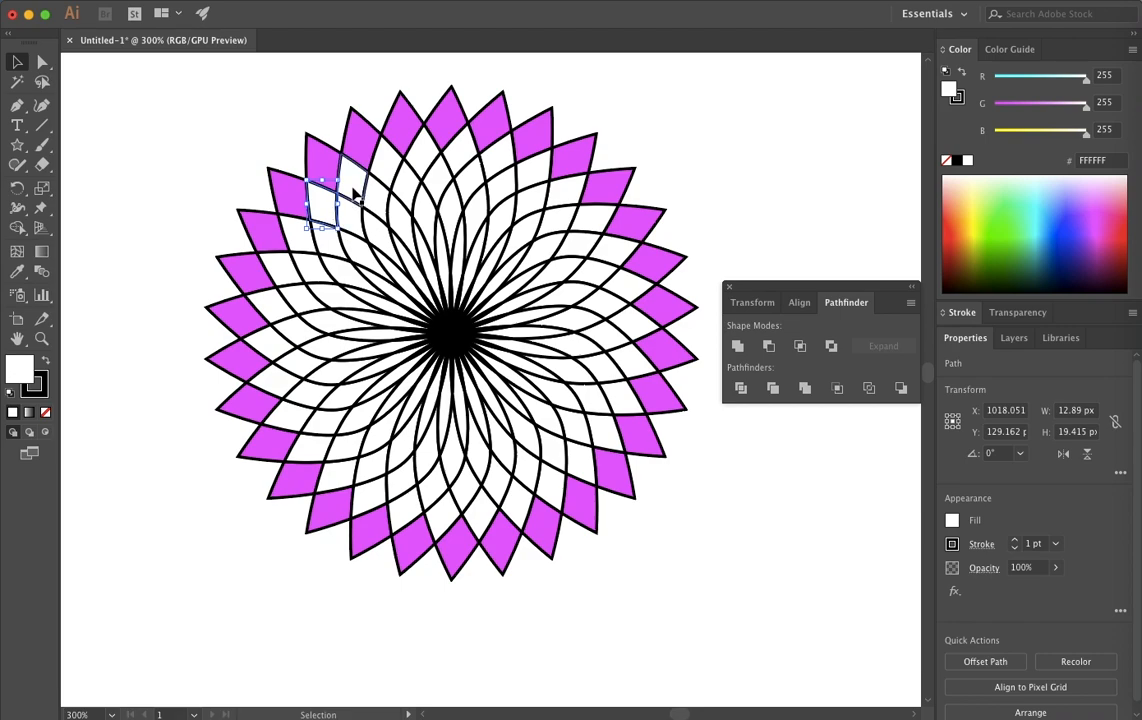
pyautogui.keyDown('shift'); pyautogui.click(356, 189); pyautogui.keyUp('shift')
pyautogui.keyDown('shift'); pyautogui.click(388, 174); pyautogui.keyUp('shift')
pyautogui.keyDown('shift'); pyautogui.click(424, 157); pyautogui.keyUp('shift')
pyautogui.keyDown('shift'); pyautogui.click(457, 157); pyautogui.keyUp('shift')
pyautogui.keyDown('shift'); pyautogui.click(491, 161); pyautogui.keyUp('shift')
pyautogui.keyDown('shift'); pyautogui.click(525, 169); pyautogui.keyUp('shift')
pyautogui.keyDown('shift'); pyautogui.click(563, 191); pyautogui.keyUp('shift')
pyautogui.keyDown('shift'); pyautogui.click(600, 230); pyautogui.keyUp('shift')
pyautogui.keyDown('shift'); pyautogui.click(615, 258); pyautogui.keyUp('shift')
pyautogui.keyDown('shift'); pyautogui.click(630, 294); pyautogui.keyUp('shift')
pyautogui.keyDown('shift'); pyautogui.click(640, 324); pyautogui.keyUp('shift')
pyautogui.keyDown('shift'); pyautogui.click(631, 358); pyautogui.keyUp('shift')
pyautogui.keyDown('shift'); pyautogui.click(620, 405); pyautogui.keyUp('shift')
pyautogui.keyDown('shift'); pyautogui.click(600, 440); pyautogui.keyUp('shift')
pyautogui.keyDown('shift'); pyautogui.click(572, 478); pyautogui.keyUp('shift')
pyautogui.keyDown('shift'); pyautogui.click(518, 499); pyautogui.keyUp('shift')
pyautogui.keyDown('shift'); pyautogui.click(486, 511); pyautogui.keyUp('shift')
pyautogui.keyDown('shift'); pyautogui.click(437, 511); pyautogui.keyUp('shift')
pyautogui.keyDown('shift'); pyautogui.click(404, 506); pyautogui.keyUp('shift')
pyautogui.keyDown('shift'); pyautogui.click(368, 492); pyautogui.keyUp('shift')
pyautogui.keyDown('shift'); pyautogui.click(339, 475); pyautogui.keyUp('shift')
pyautogui.keyDown('shift'); pyautogui.click(312, 447); pyautogui.keyUp('shift')
pyautogui.keyDown('shift'); pyautogui.click(290, 414); pyautogui.keyUp('shift')
pyautogui.keyDown('shift'); pyautogui.click(281, 378); pyautogui.keyUp('shift')
pyautogui.keyDown('shift'); pyautogui.click(276, 341); pyautogui.keyUp('shift')
pyautogui.keyDown('shift'); pyautogui.click(274, 311); pyautogui.keyUp('shift')
pyautogui.keyDown('shift'); pyautogui.click(297, 238); pyautogui.keyUp('shift')
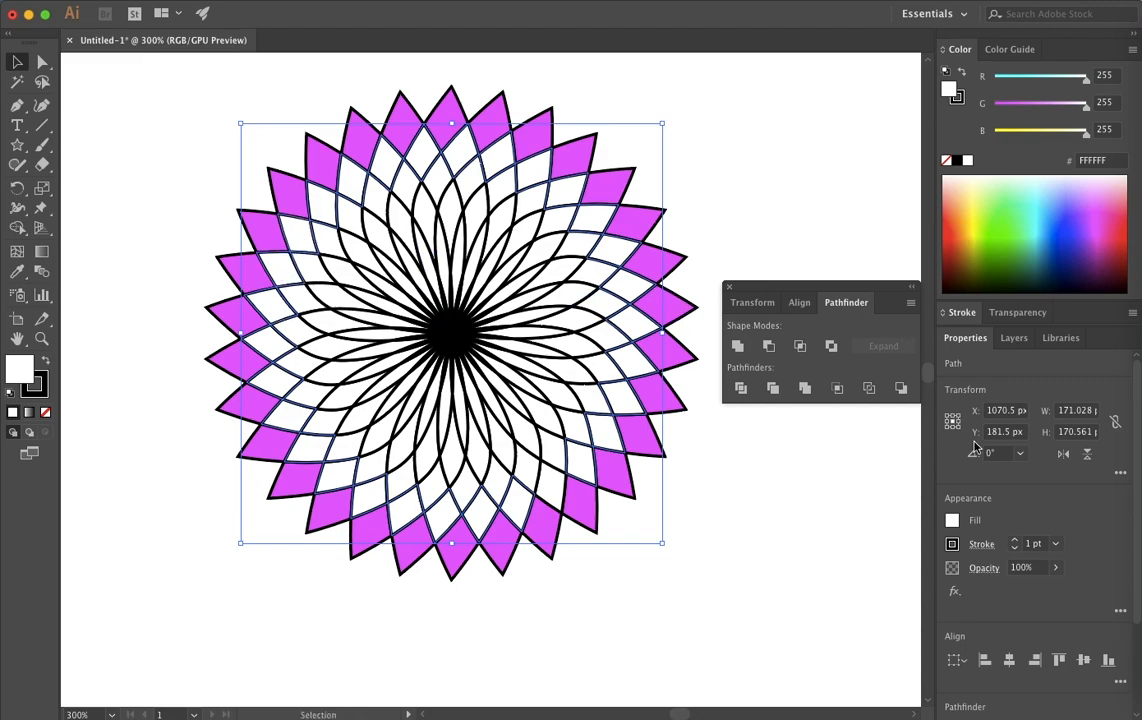
pyautogui.click(953, 521)
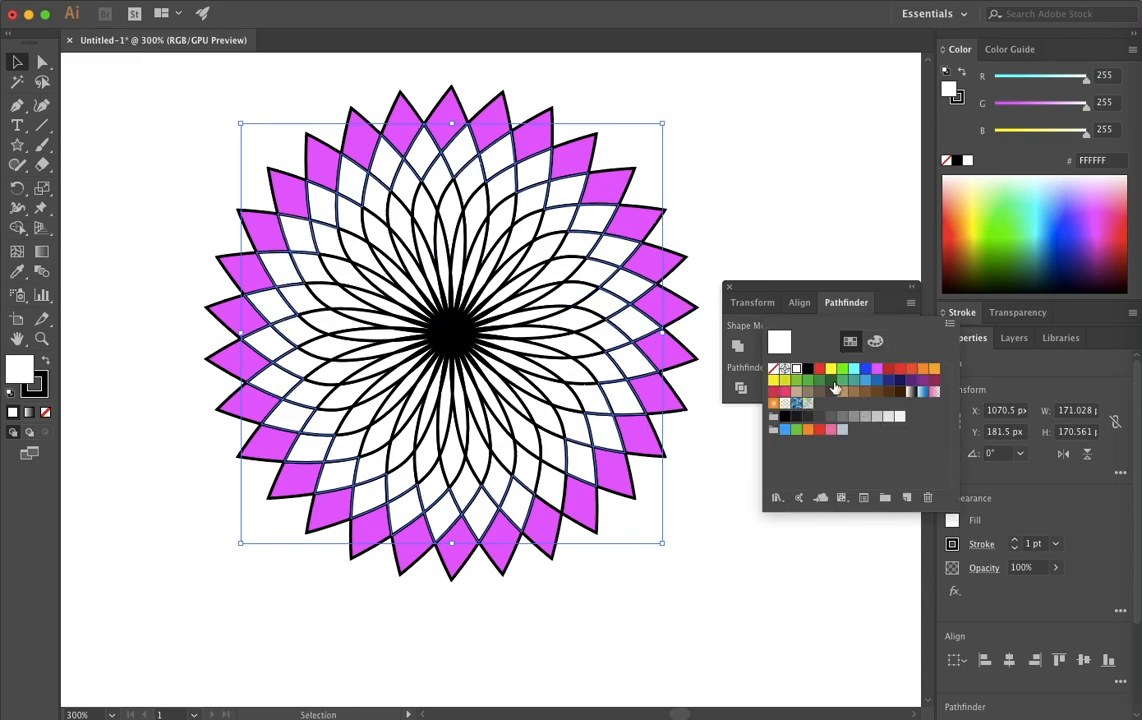
pyautogui.click(832, 368)
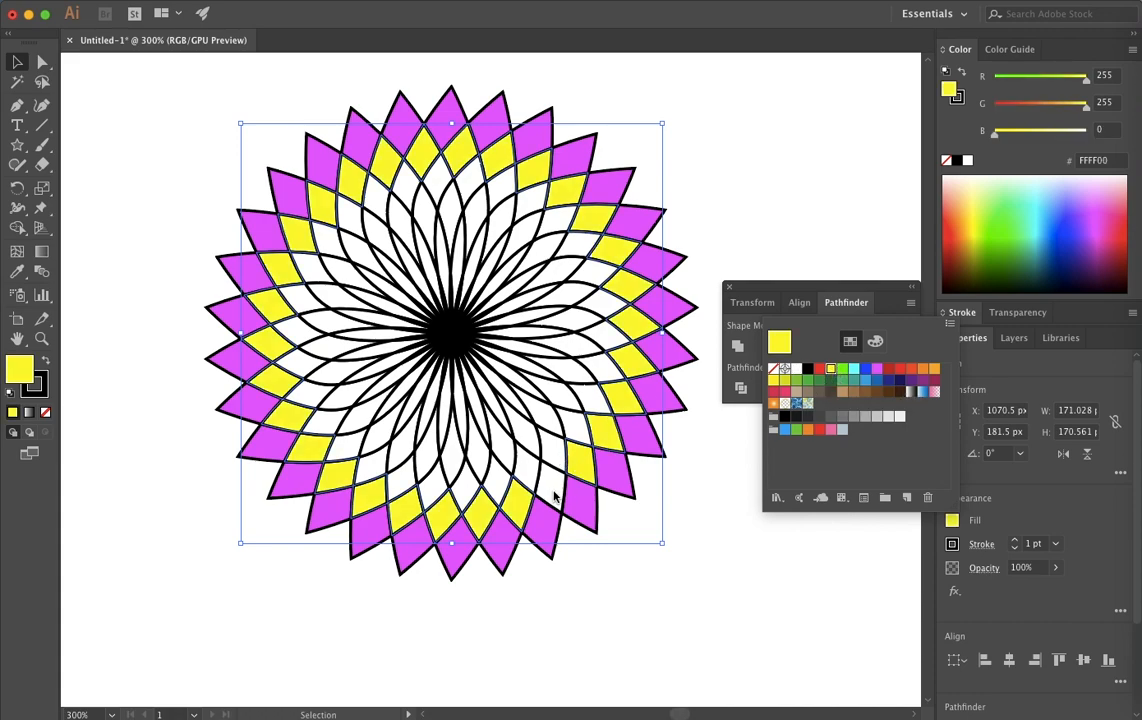
pyautogui.click(604, 602)
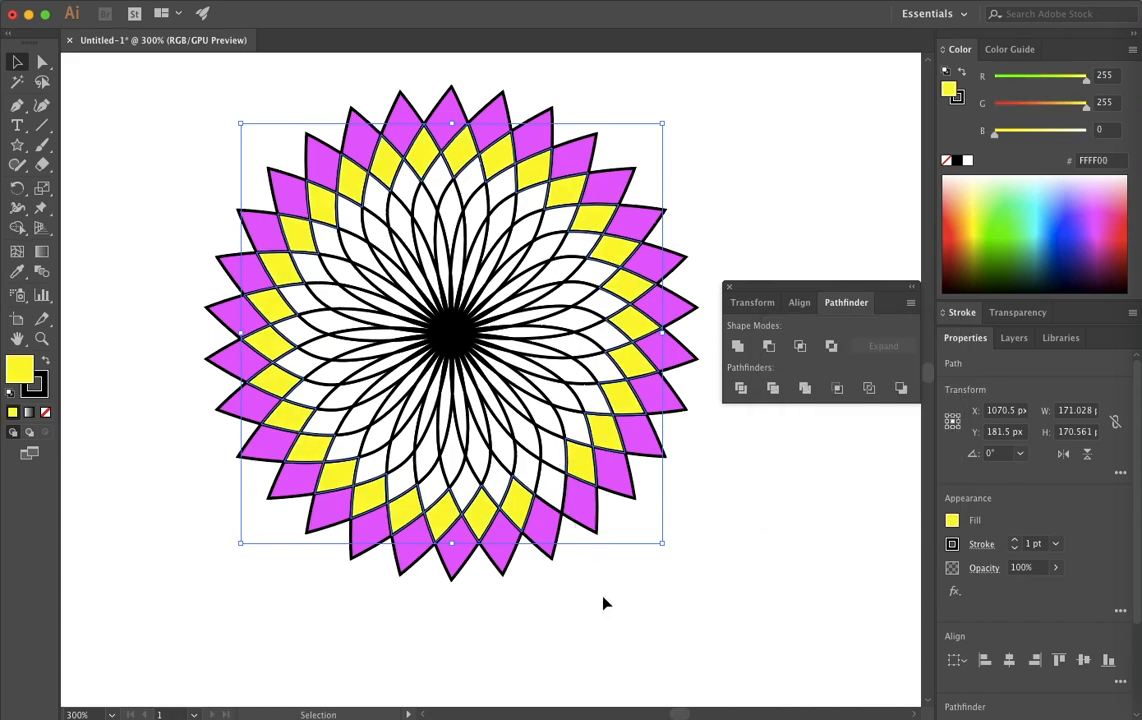
# - Fill the one remaining white segment of the second ring with the same yellow (FFFF00) and clear the selection
pyautogui.click(548, 490)
pyautogui.click(953, 521)
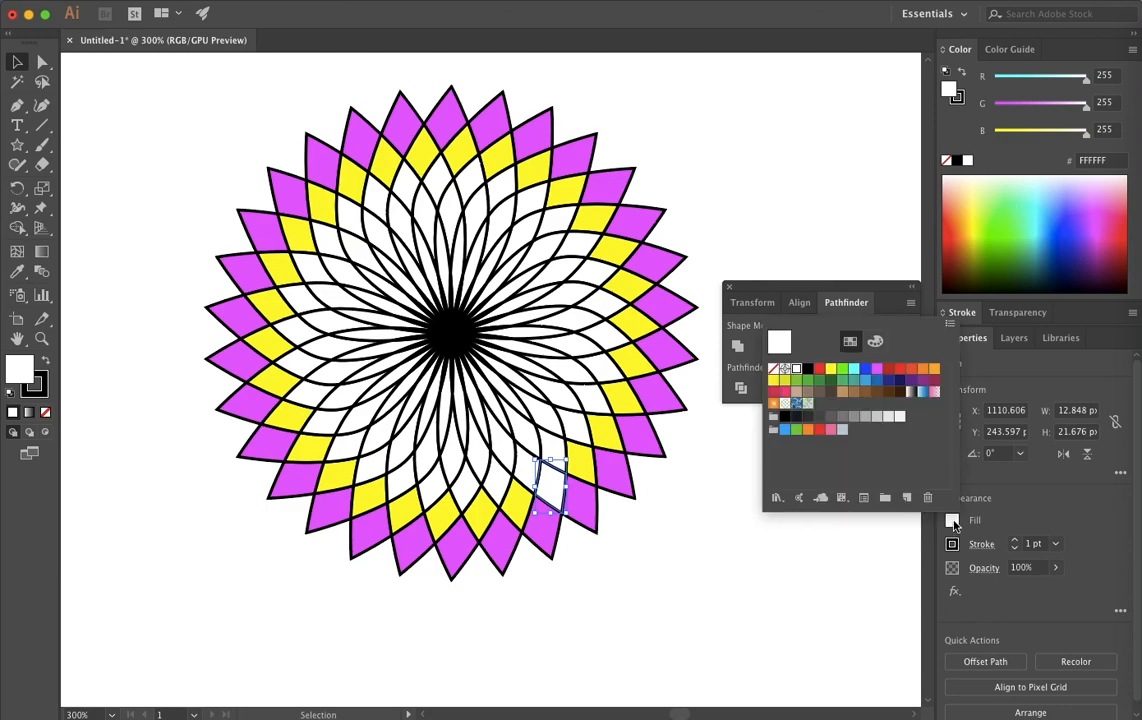
pyautogui.click(830, 369)
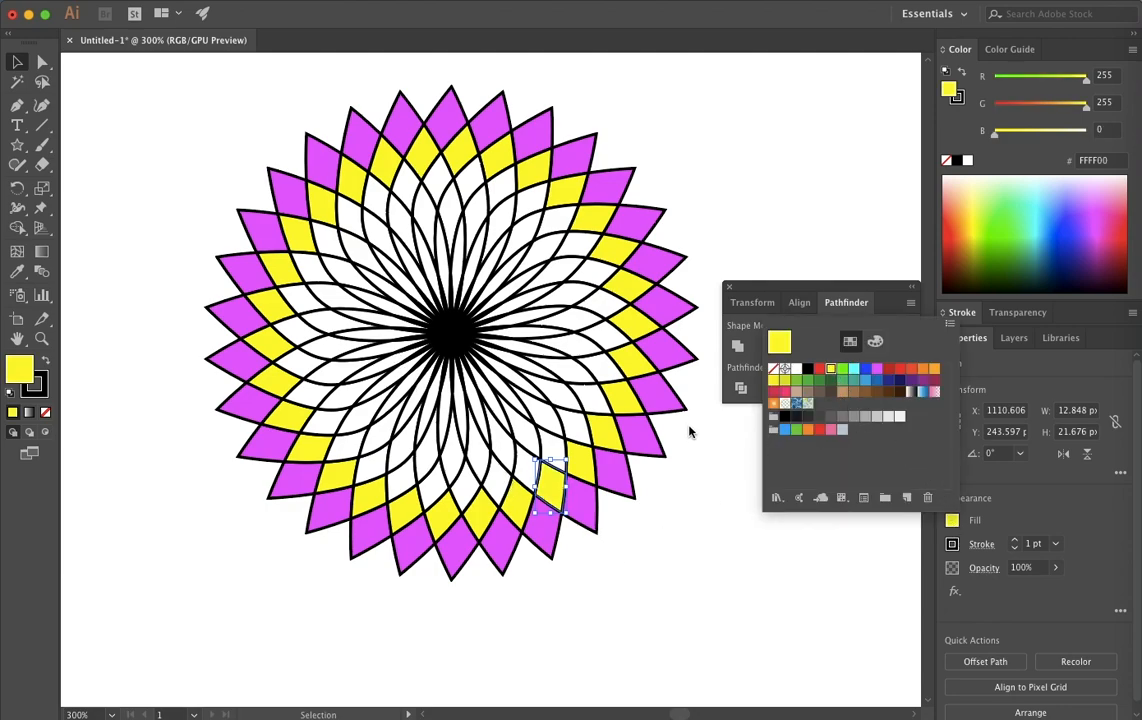
pyautogui.click(136, 81)
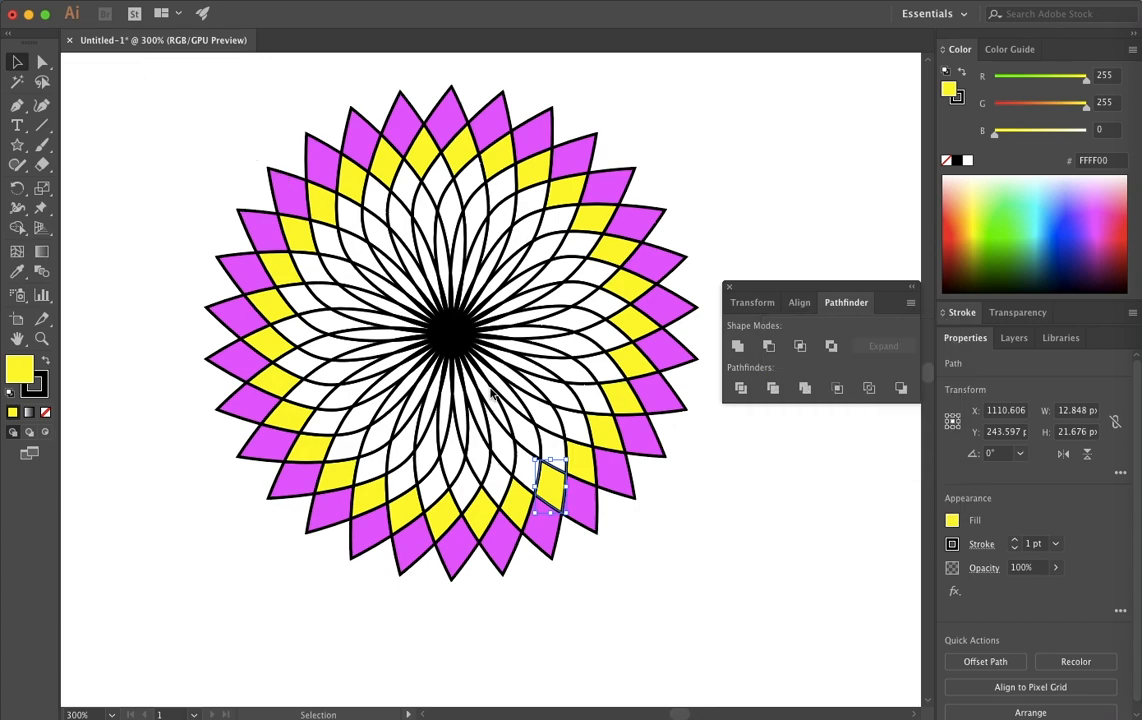
pyautogui.click(713, 582)
# - Reduce the stroke weight of the whole flower to 0.5 pt and clear the selection
pyautogui.moveTo(182, 68); pyautogui.dragTo(723, 581)
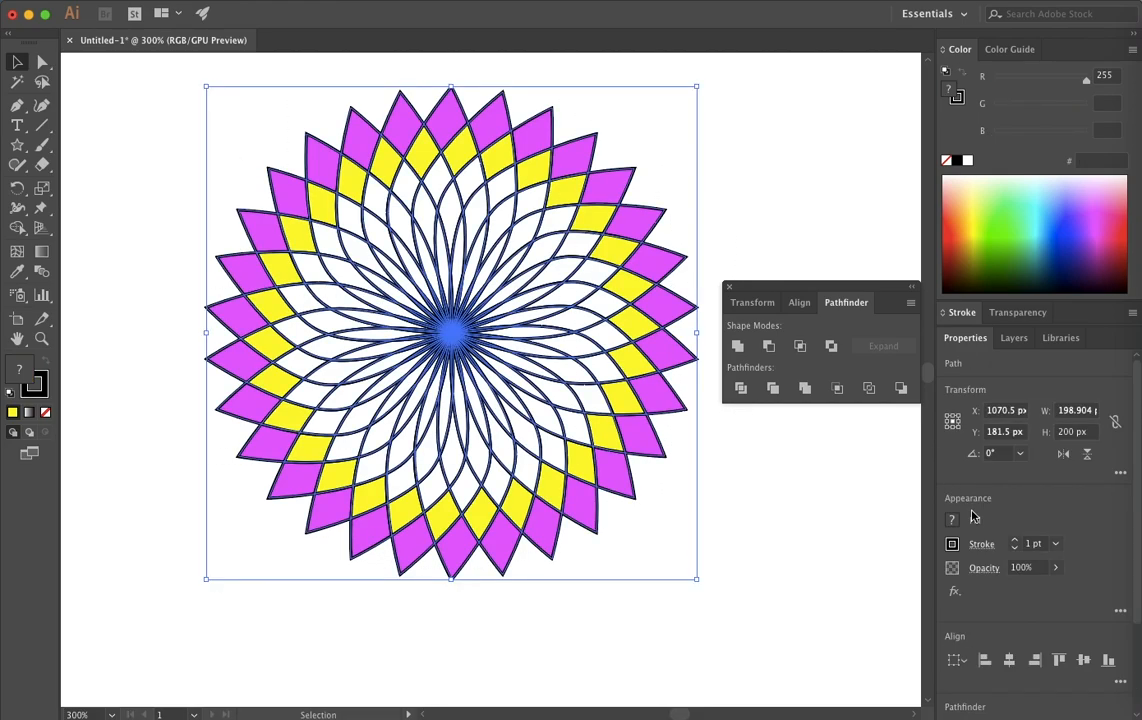
pyautogui.click(1017, 548)
pyautogui.click(1017, 548)
pyautogui.click(797, 599)
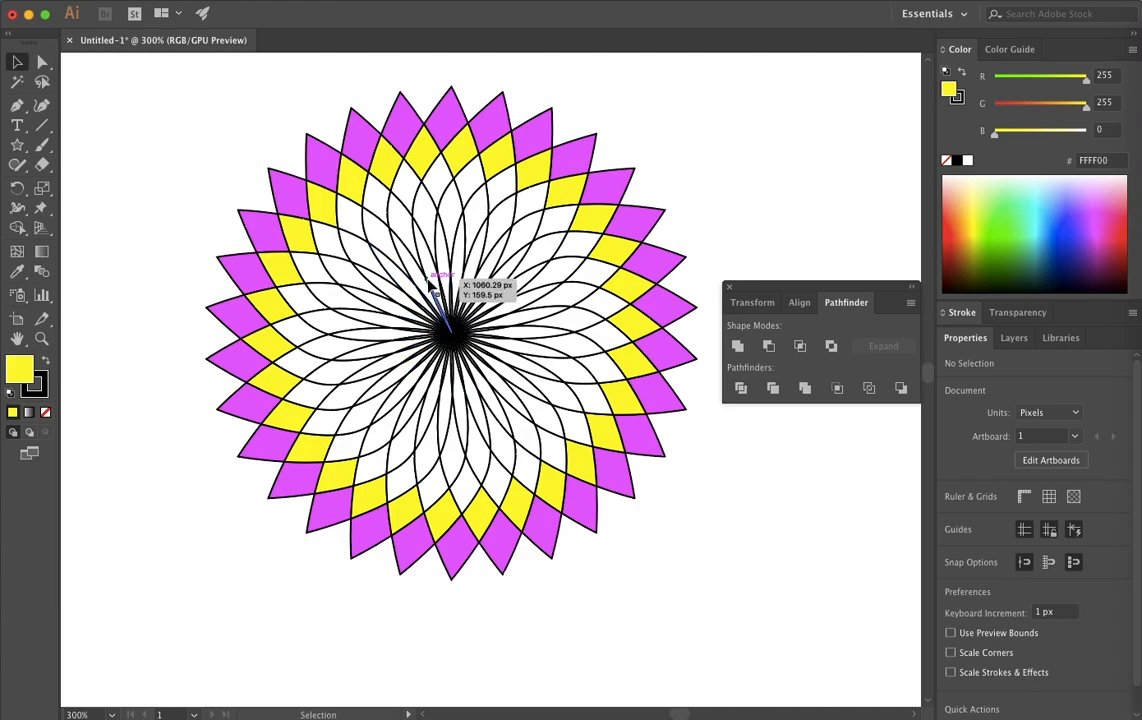
# - Fill all the long narrow petal segments radiating from the flower's centre with orange-red (F15A24)
pyautogui.scroll(2, 440, 300)
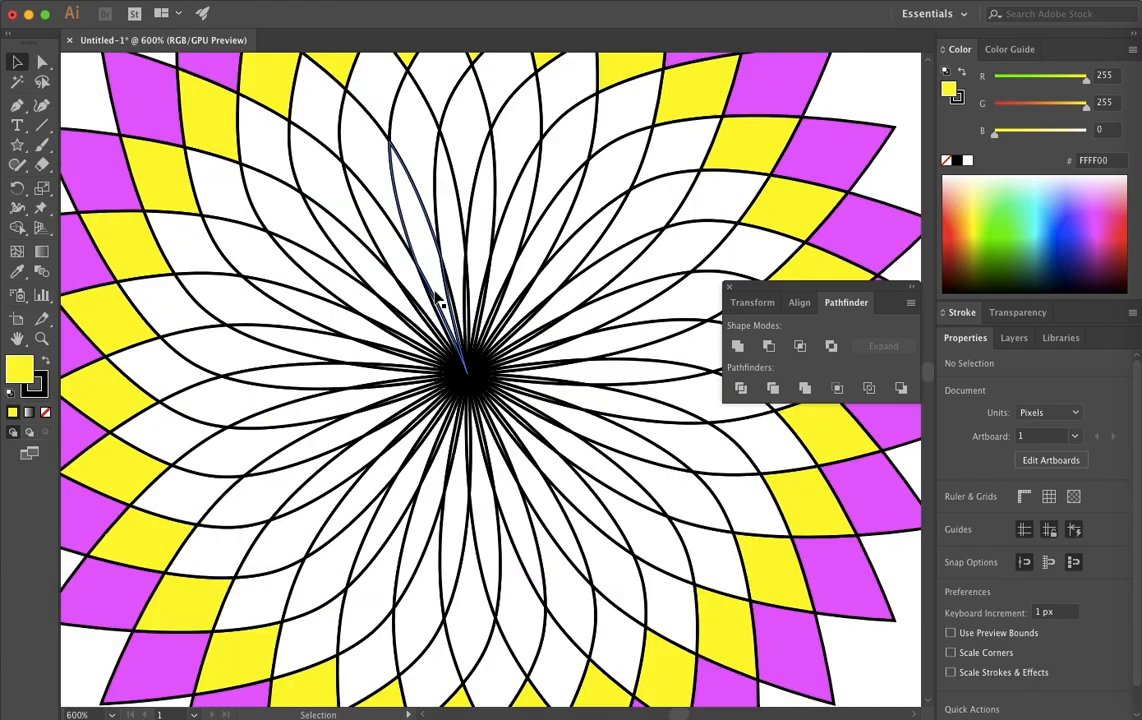
pyautogui.click(452, 222)
pyautogui.keyDown('shift'); pyautogui.click(497, 225); pyautogui.keyUp('shift')
pyautogui.keyDown('shift'); pyautogui.click(543, 229); pyautogui.keyUp('shift')
pyautogui.keyDown('shift'); pyautogui.click(558, 235); pyautogui.keyUp('shift')
pyautogui.keyDown('shift'); pyautogui.click(574, 247); pyautogui.keyUp('shift')
pyautogui.keyDown('shift'); pyautogui.click(583, 300); pyautogui.keyUp('shift')
pyautogui.keyDown('shift'); pyautogui.click(591, 316); pyautogui.keyUp('shift')
pyautogui.keyDown('shift'); pyautogui.click(594, 334); pyautogui.keyUp('shift')
pyautogui.keyDown('shift'); pyautogui.click(596, 349); pyautogui.keyUp('shift')
pyautogui.keyDown('shift'); pyautogui.click(600, 374); pyautogui.keyUp('shift')
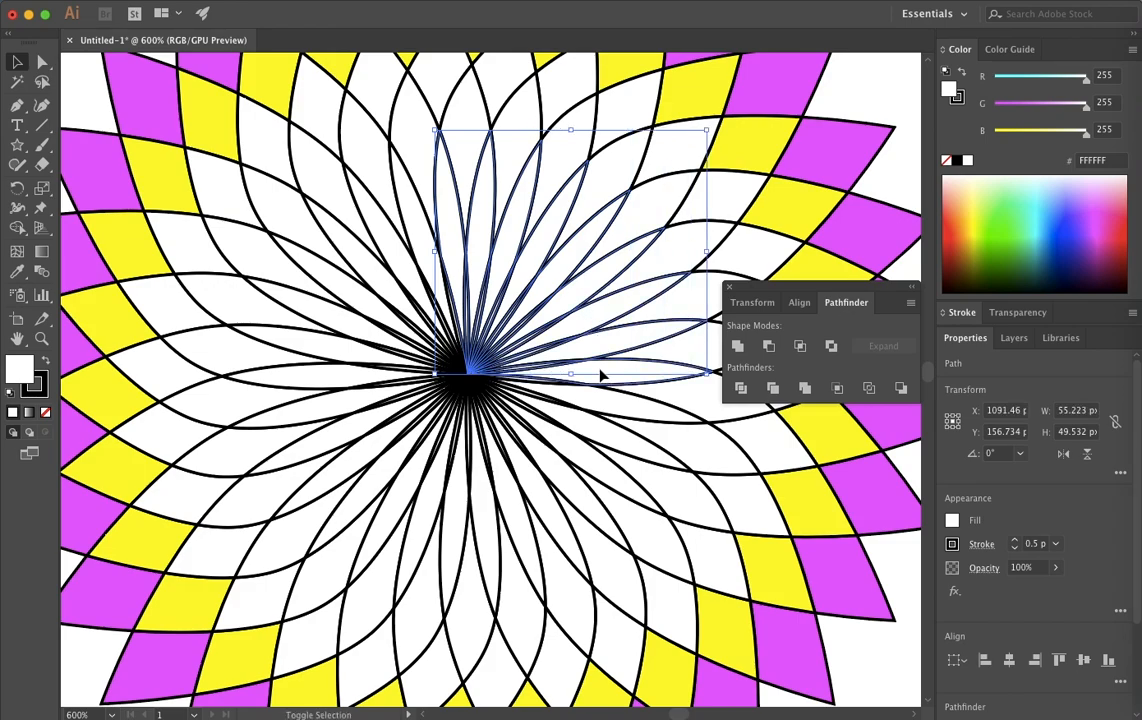
pyautogui.keyDown('shift'); pyautogui.click(514, 514); pyautogui.keyUp('shift')
pyautogui.keyDown('shift'); pyautogui.click(566, 484); pyautogui.keyUp('shift')
pyautogui.keyDown('shift'); pyautogui.click(591, 459); pyautogui.keyUp('shift')
pyautogui.keyDown('shift'); pyautogui.click(604, 436); pyautogui.keyUp('shift')
pyautogui.keyDown('shift'); pyautogui.click(608, 402); pyautogui.keyUp('shift')
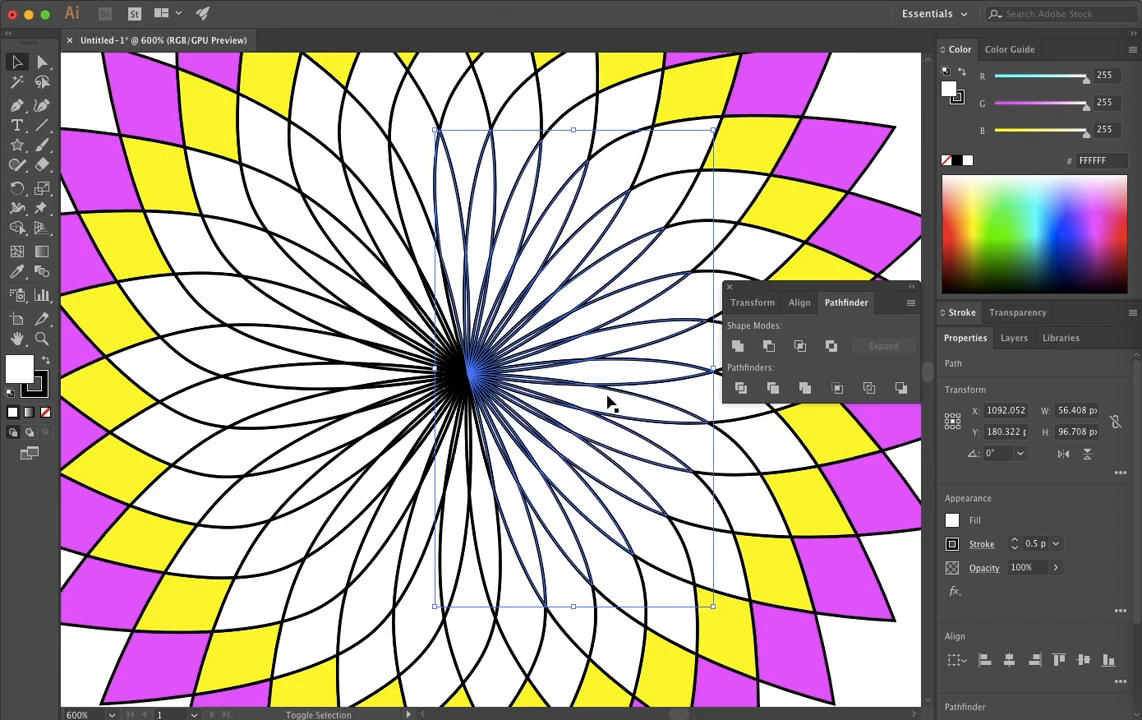
pyautogui.keyDown('shift'); pyautogui.click(485, 524); pyautogui.keyUp('shift')
pyautogui.keyDown('shift'); pyautogui.click(455, 521); pyautogui.keyUp('shift')
pyautogui.keyDown('shift'); pyautogui.click(427, 516); pyautogui.keyUp('shift')
pyautogui.keyDown('shift'); pyautogui.click(397, 499); pyautogui.keyUp('shift')
pyautogui.keyDown('shift'); pyautogui.click(373, 477); pyautogui.keyUp('shift')
pyautogui.keyDown('shift'); pyautogui.click(360, 459); pyautogui.keyUp('shift')
pyautogui.keyDown('shift'); pyautogui.click(337, 437); pyautogui.keyUp('shift')
pyautogui.keyDown('shift'); pyautogui.click(328, 400); pyautogui.keyUp('shift')
pyautogui.keyDown('shift'); pyautogui.click(321, 369); pyautogui.keyUp('shift')
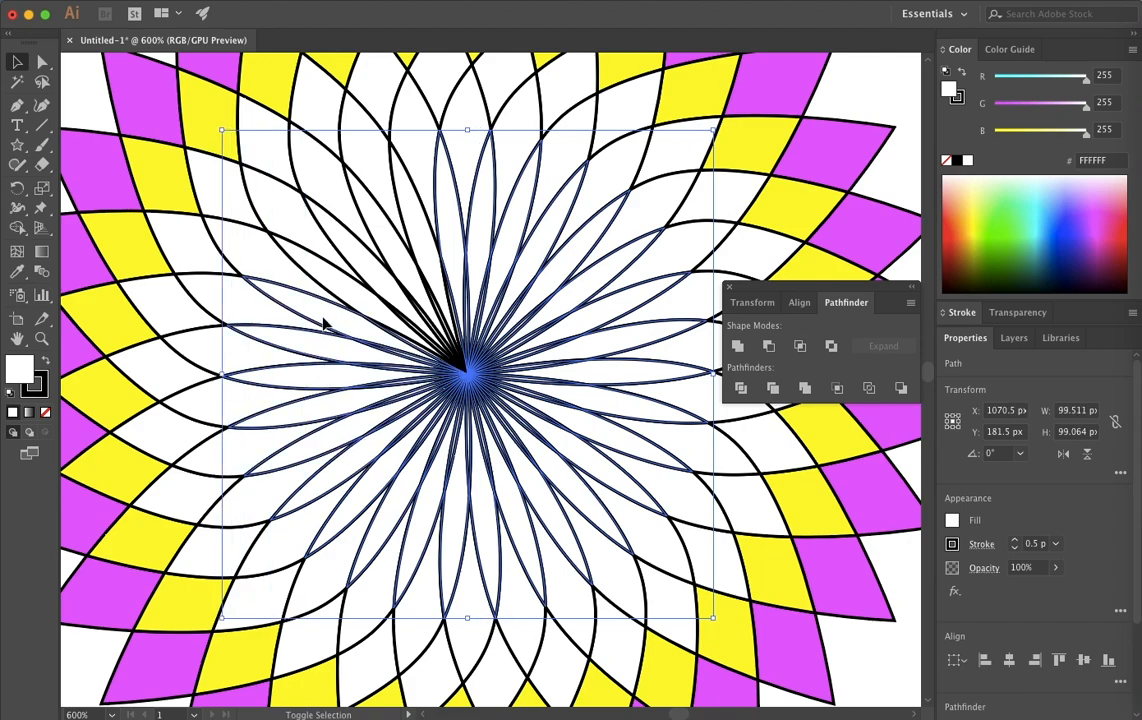
pyautogui.keyDown('shift'); pyautogui.click(347, 293); pyautogui.keyUp('shift')
pyautogui.keyDown('shift'); pyautogui.click(364, 270); pyautogui.keyUp('shift')
pyautogui.keyDown('shift'); pyautogui.click(391, 253); pyautogui.keyUp('shift')
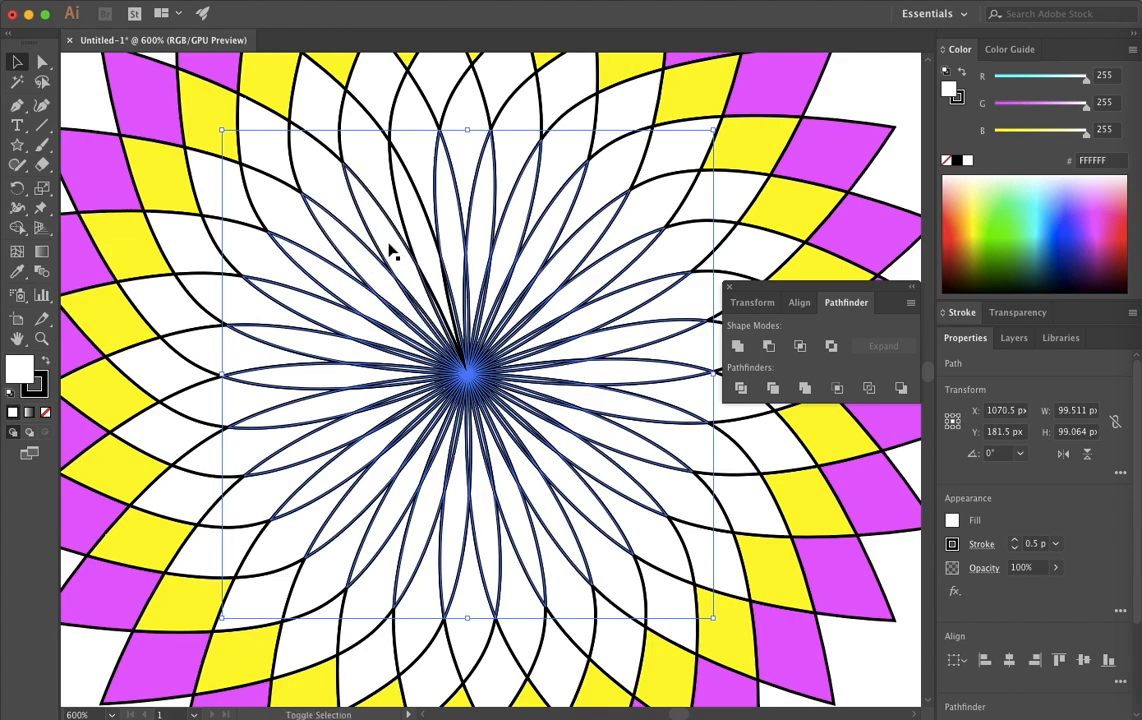
pyautogui.keyDown('shift'); pyautogui.click(405, 240); pyautogui.keyUp('shift')
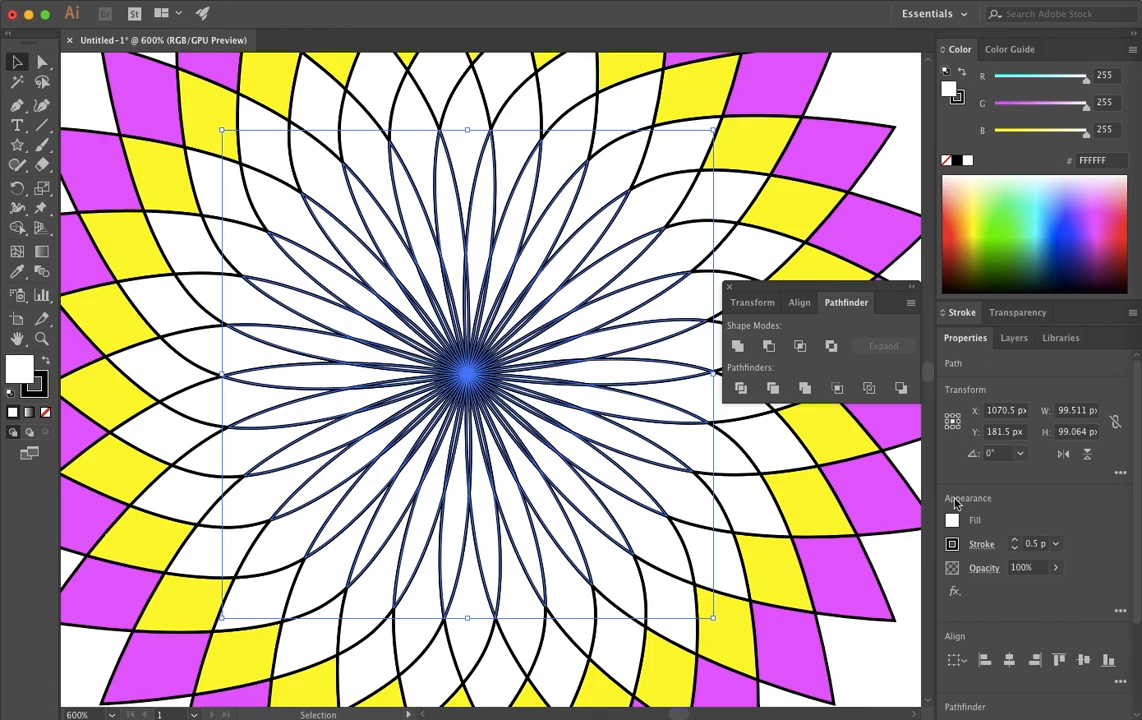
pyautogui.click(952, 522)
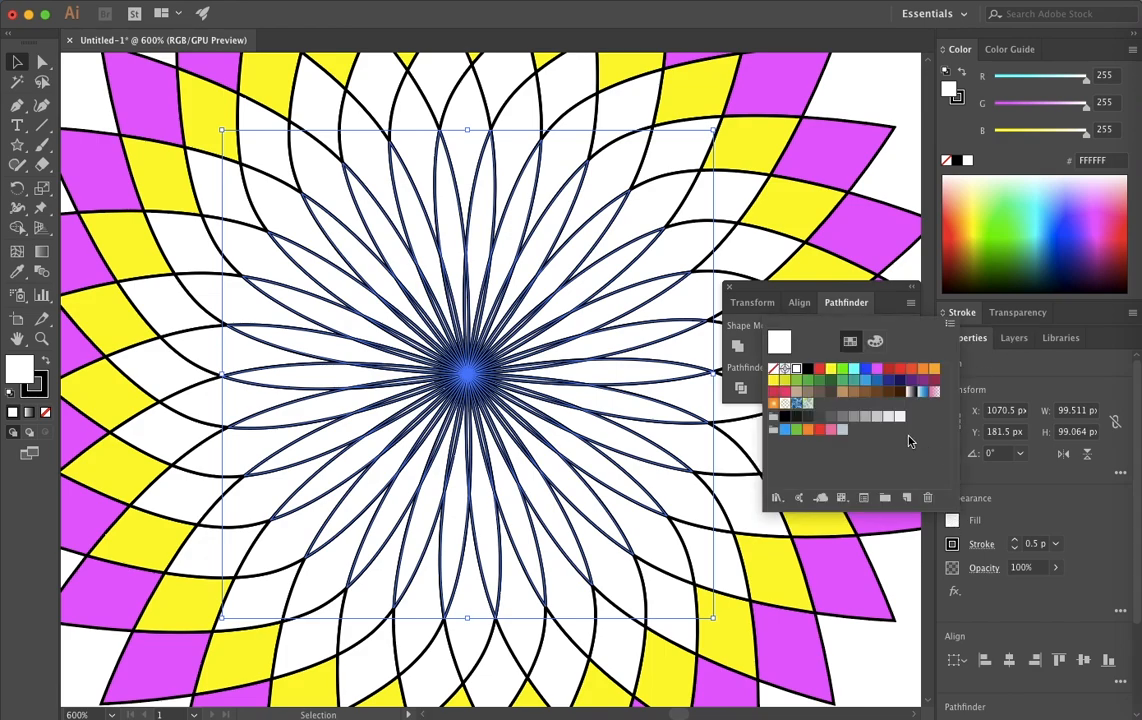
pyautogui.click(911, 371)
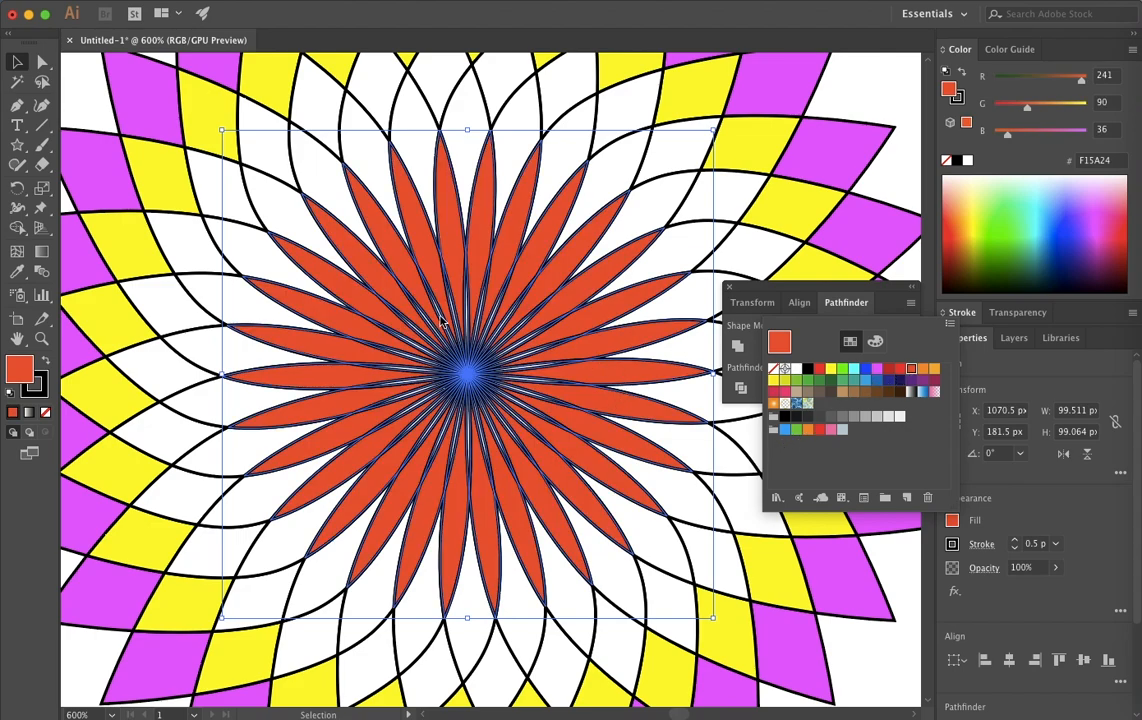
pyautogui.click(225, 353)
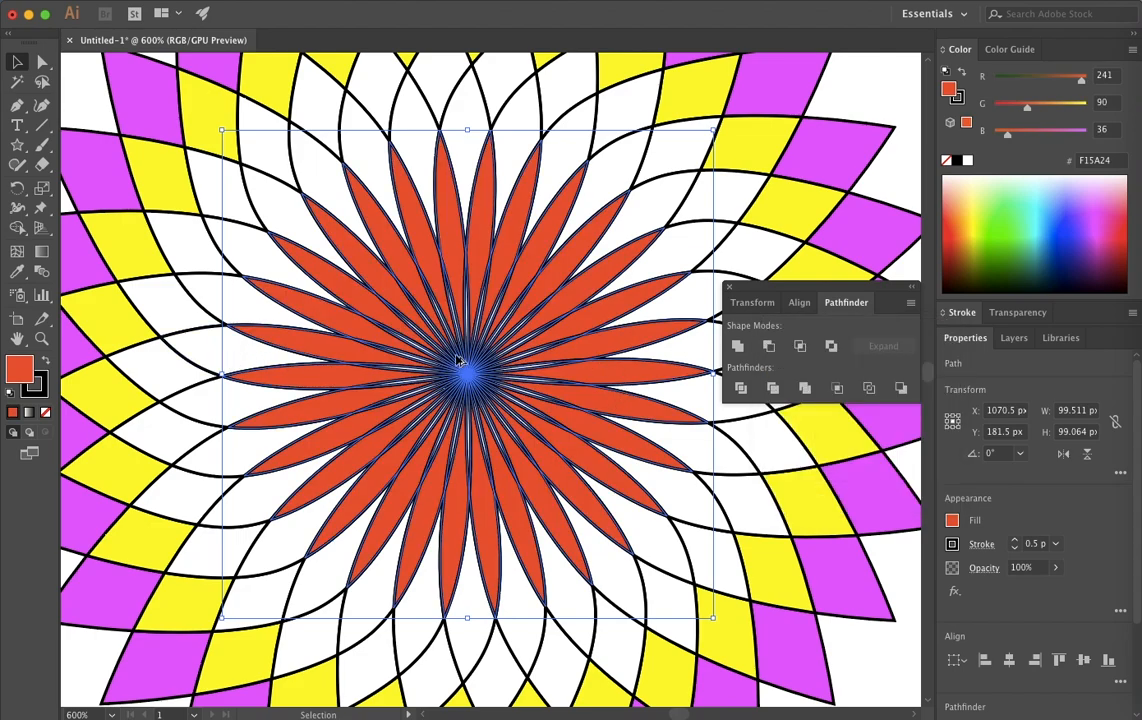
# - Fill the thin white slivers between the orange-red petals around the upper part of the centre with green (00FF00)
pyautogui.scroll(10, 490, 347)
pyautogui.scroll(-2, 447, 328)
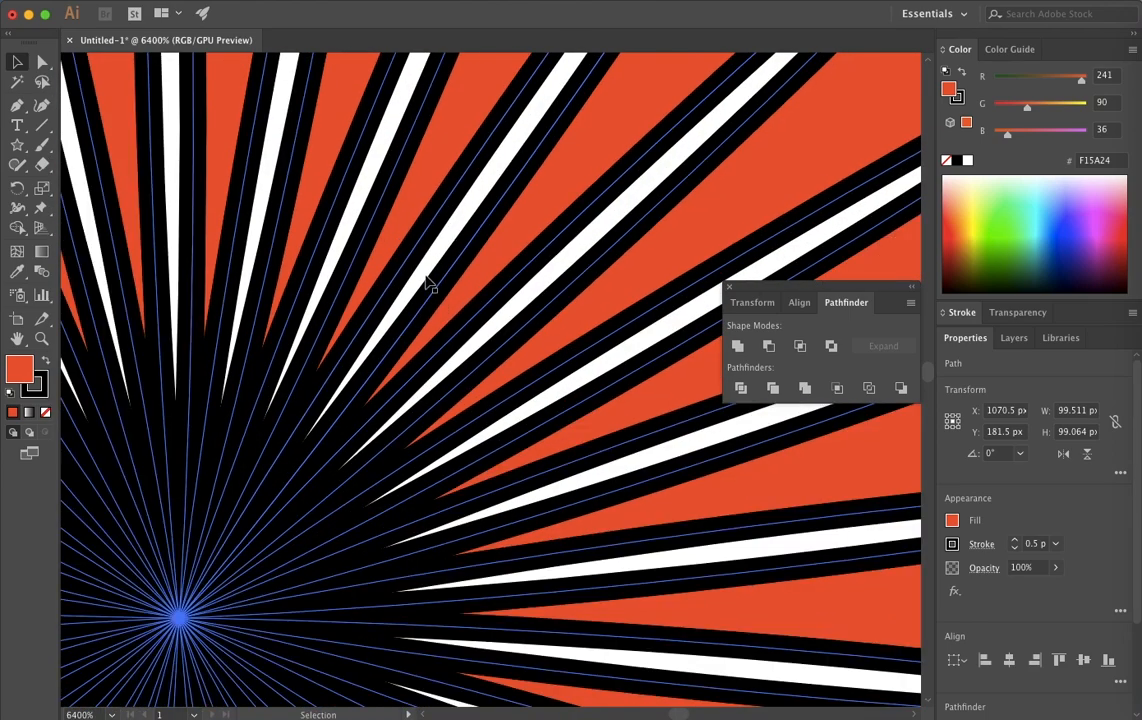
pyautogui.click(428, 284)
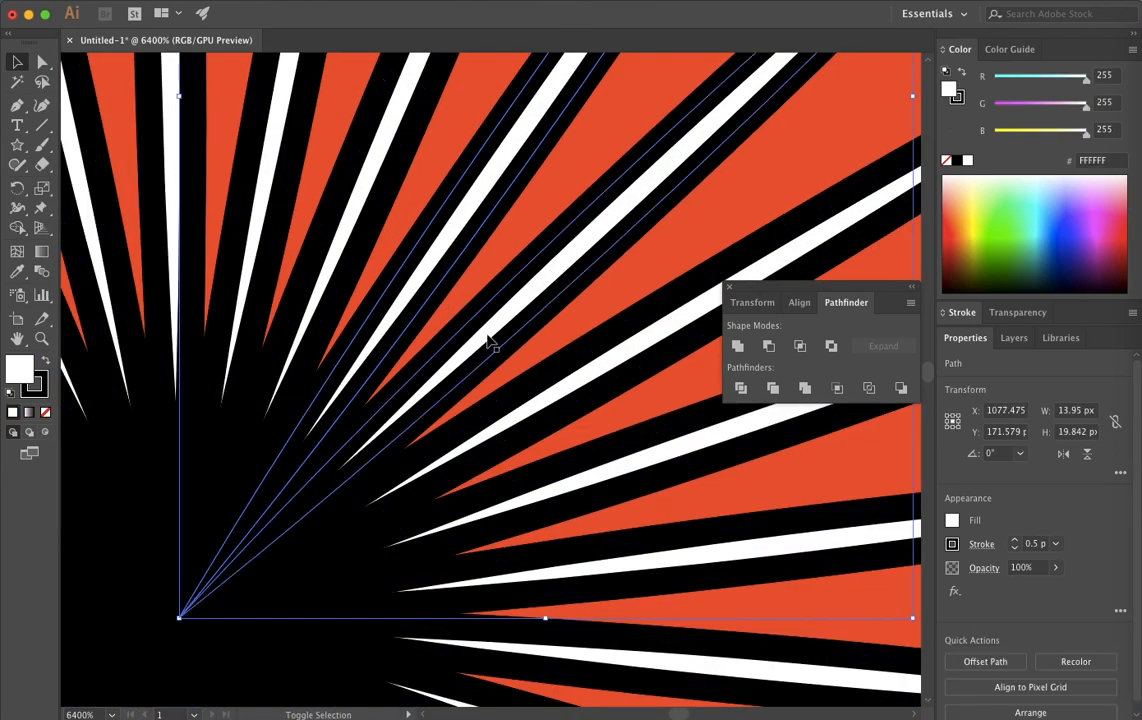
pyautogui.keyDown('shift'); pyautogui.click(400, 268); pyautogui.keyUp('shift')
pyautogui.keyDown('shift'); pyautogui.click(250, 220); pyautogui.keyUp('shift')
pyautogui.keyDown('shift'); pyautogui.click(253, 211); pyautogui.keyUp('shift')
pyautogui.keyDown('shift'); pyautogui.click(169, 215); pyautogui.keyUp('shift')
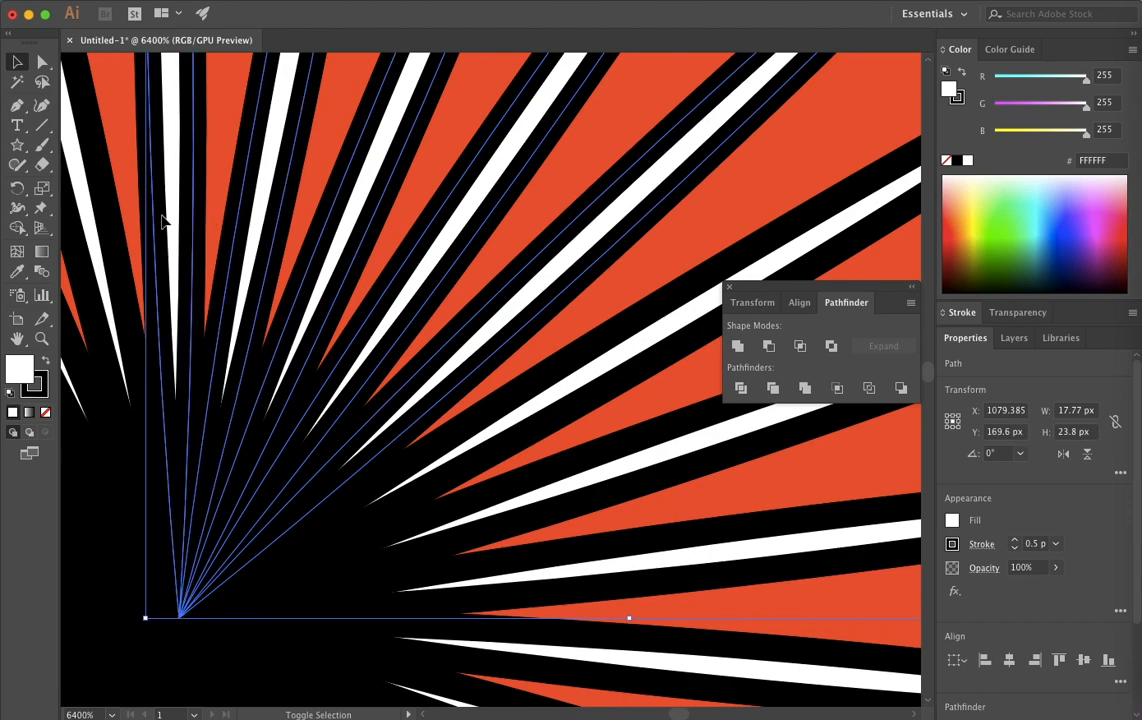
pyautogui.keyDown('shift'); pyautogui.click(95, 236); pyautogui.keyUp('shift')
pyautogui.keyDown('shift'); pyautogui.click(420, 415); pyautogui.keyUp('shift')
pyautogui.keyDown('shift'); pyautogui.click(505, 503); pyautogui.keyUp('shift')
pyautogui.keyDown('shift'); pyautogui.click(535, 570); pyautogui.keyUp('shift')
pyautogui.keyDown('shift'); pyautogui.click(533, 555); pyautogui.keyUp('shift')
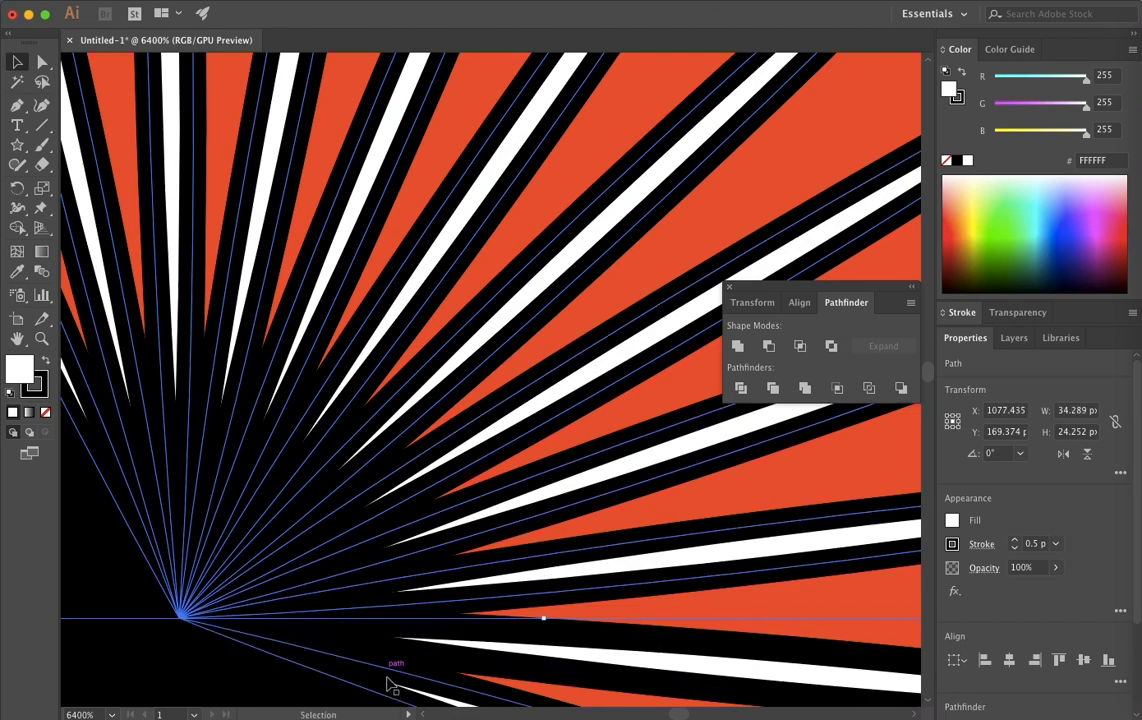
pyautogui.moveTo(932, 374); pyautogui.dragTo(932, 370)
pyautogui.moveTo(932, 371); pyautogui.dragTo(932, 372)
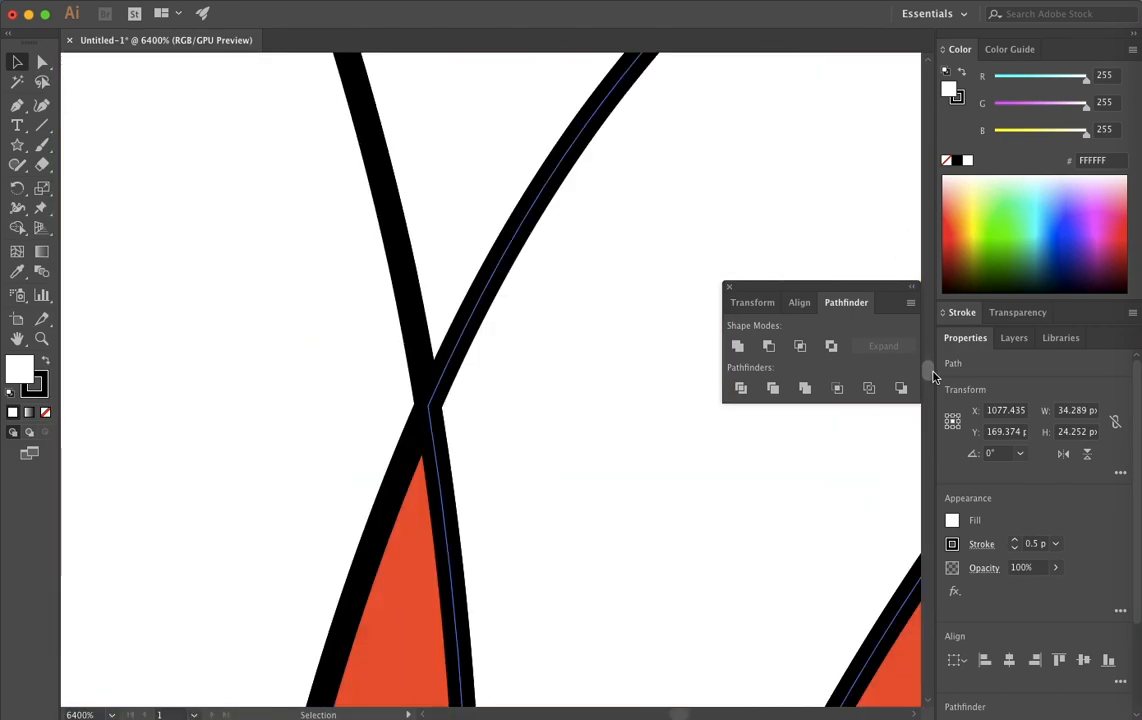
pyautogui.scroll(-9, 654, 416)
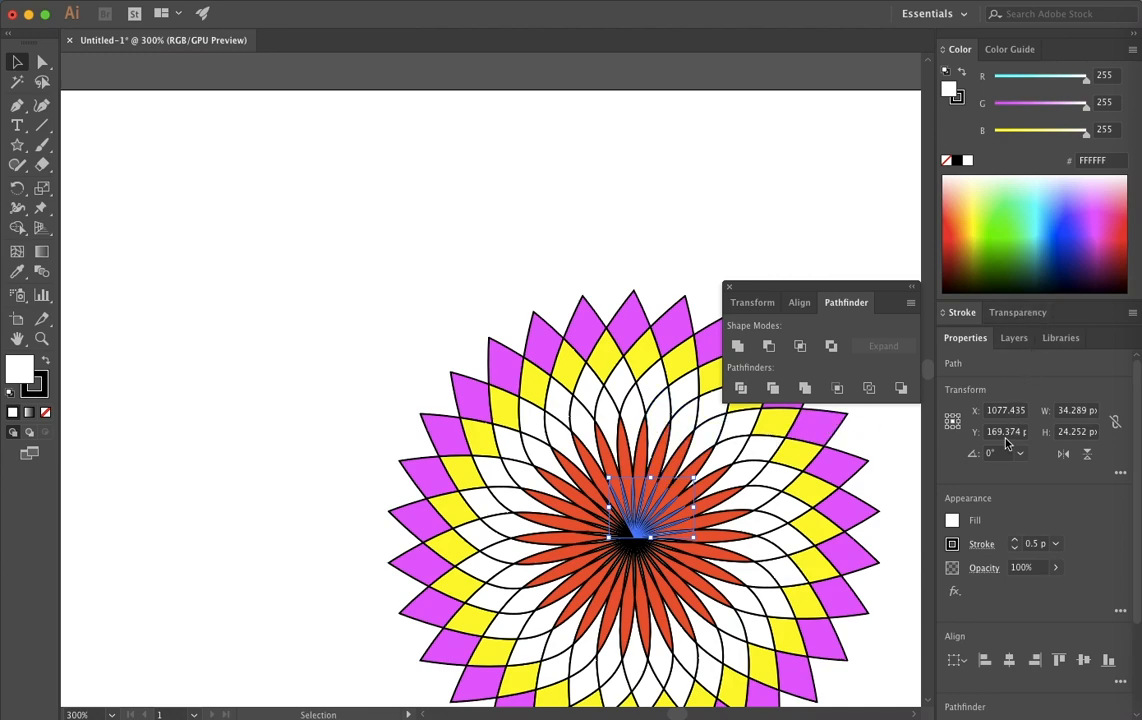
pyautogui.click(953, 520)
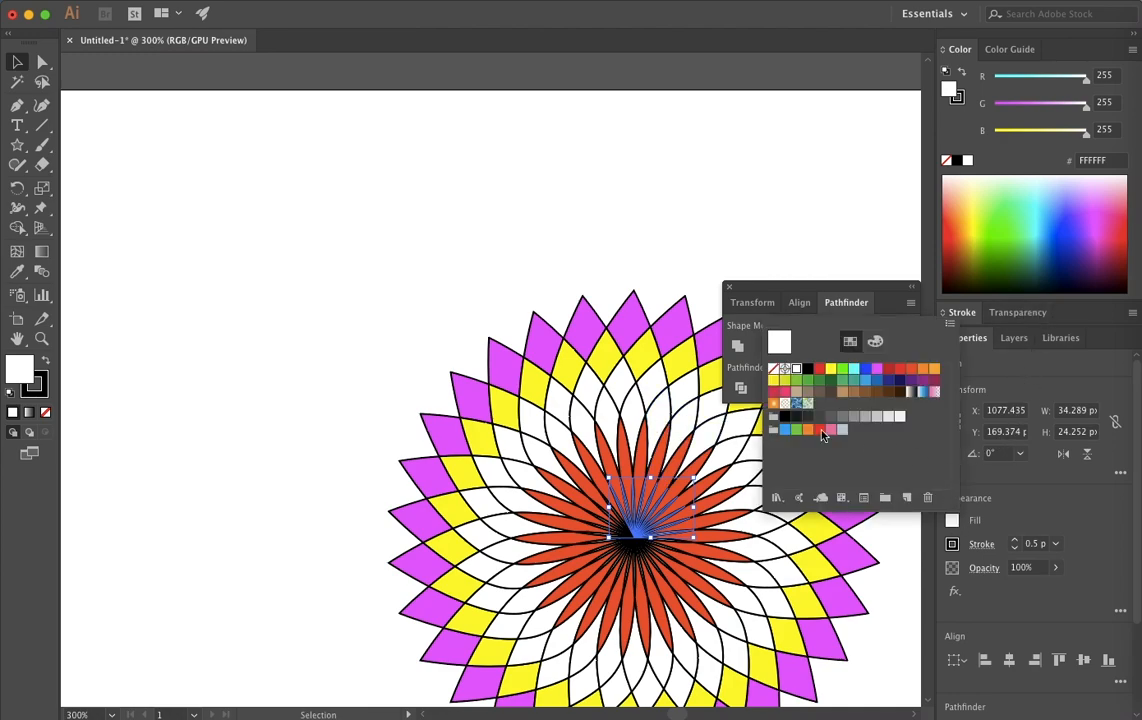
pyautogui.click(841, 368)
pyautogui.click(565, 279)
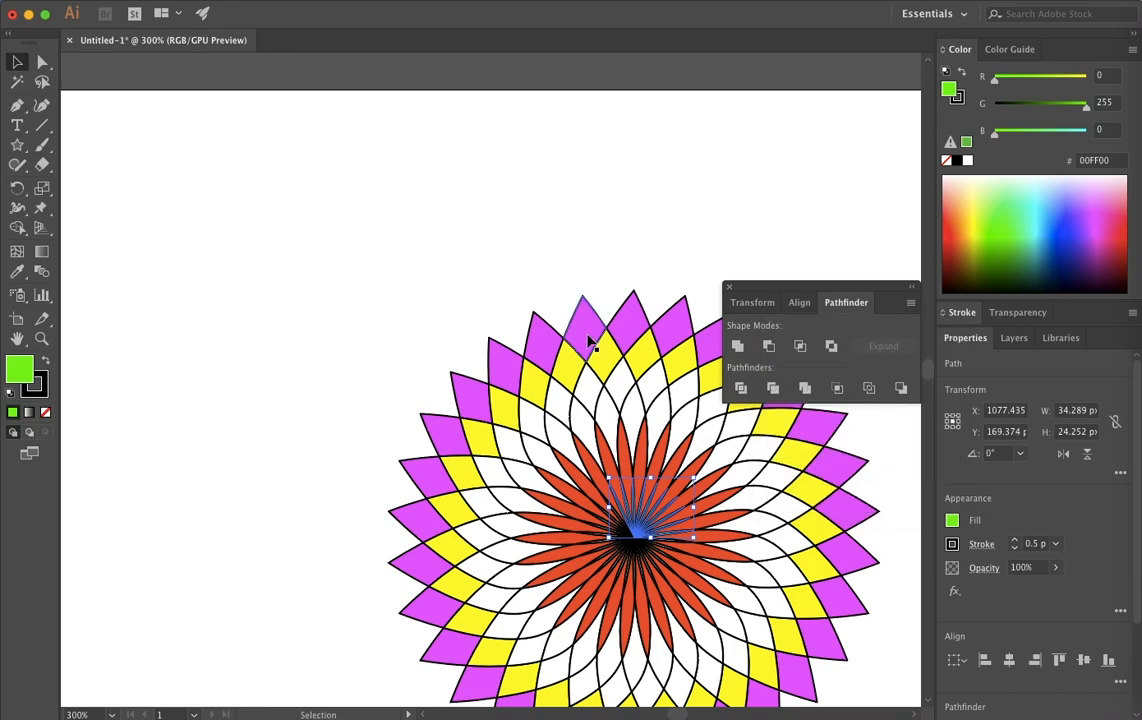
pyautogui.click(502, 320)
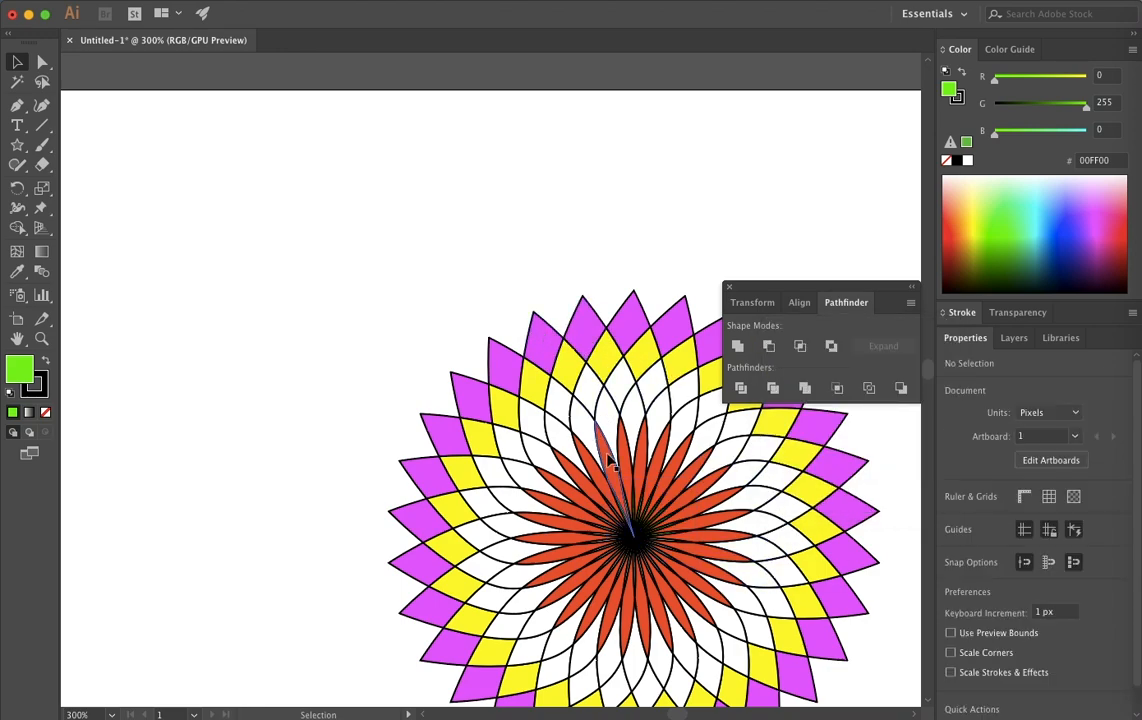
# - Draw a closed seven-point zigzag shape with the Pen tool on the empty artboard beside the flower and delete its topmost anchor point
pyautogui.click(17, 104)
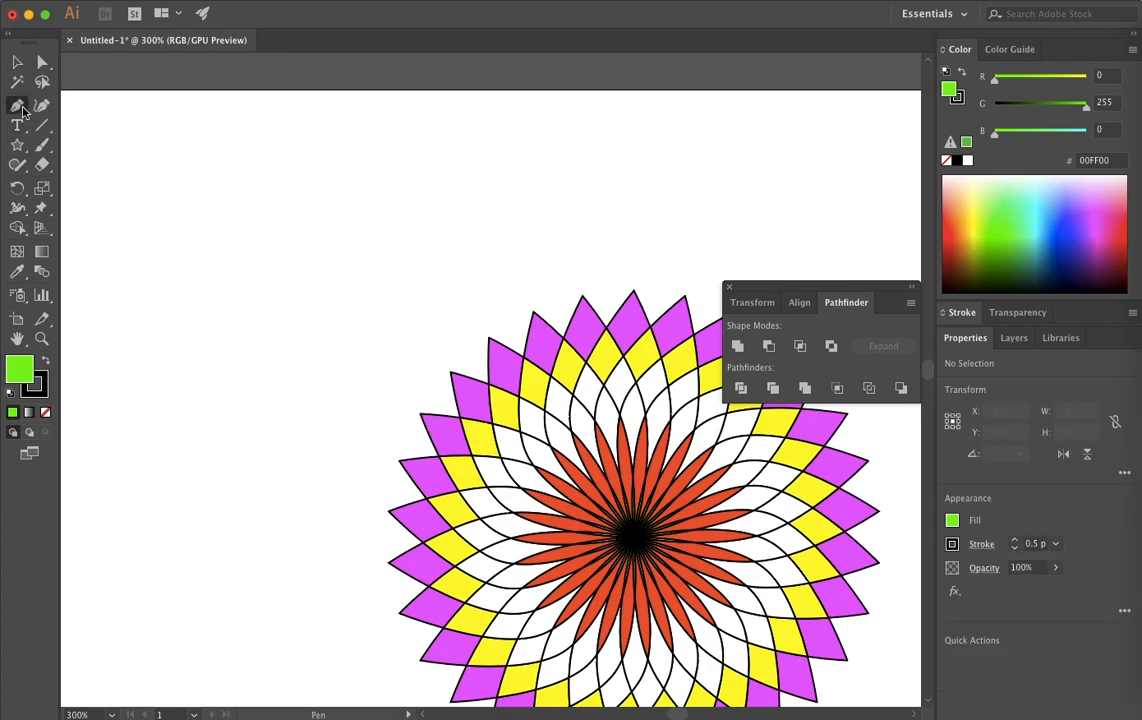
pyautogui.click(187, 162)
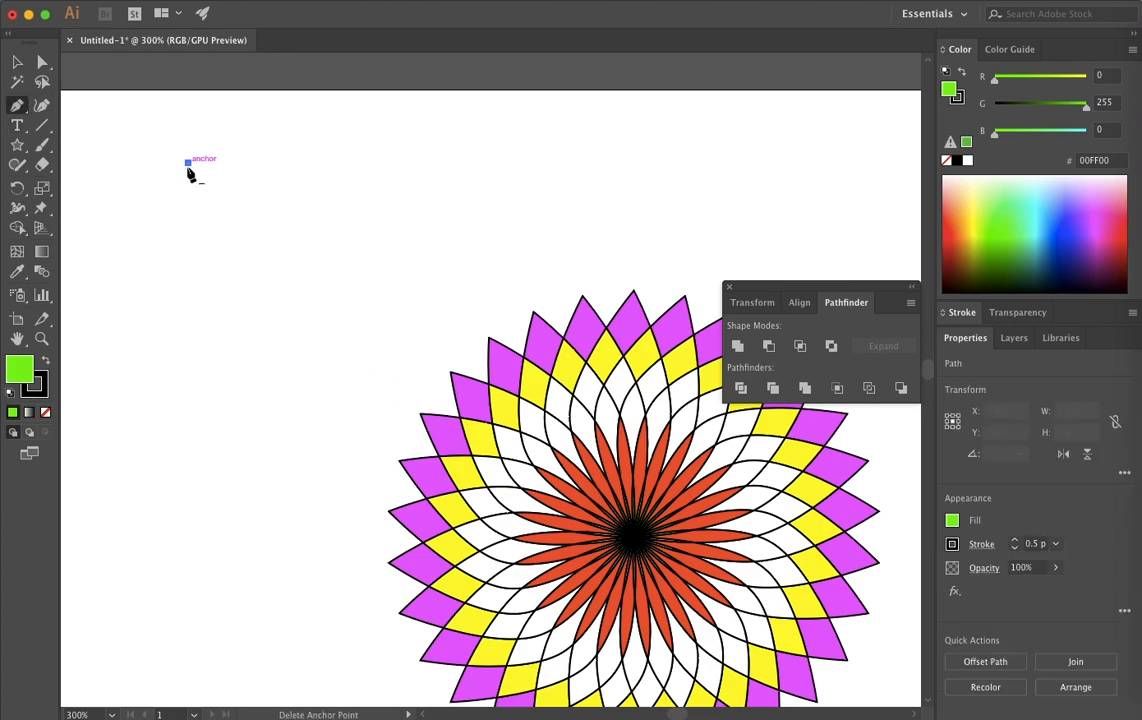
pyautogui.click(139, 261)
pyautogui.click(278, 211)
pyautogui.click(186, 372)
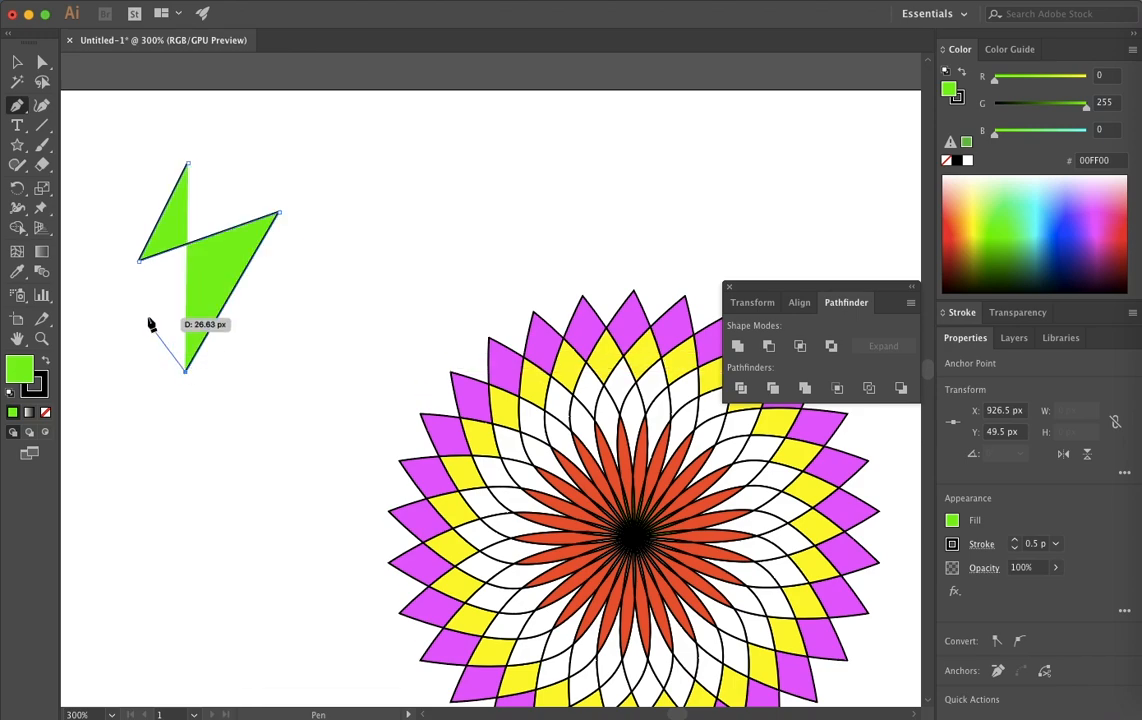
pyautogui.click(146, 313)
pyautogui.click(279, 351)
pyautogui.click(229, 401)
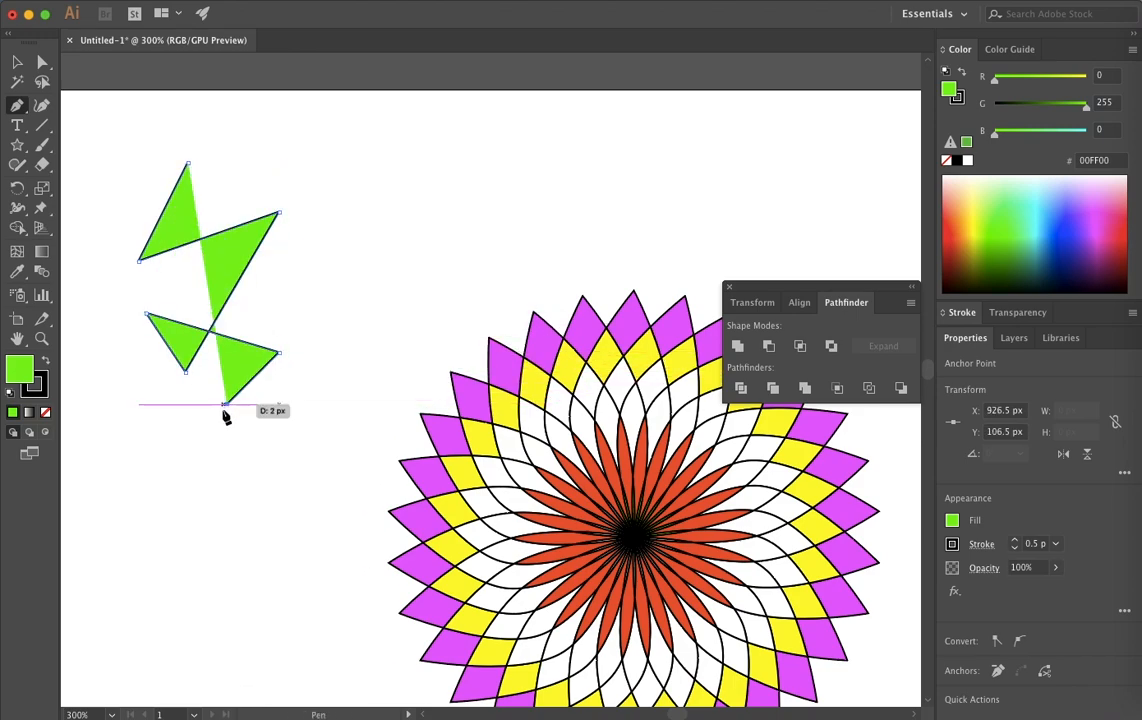
pyautogui.click(189, 163)
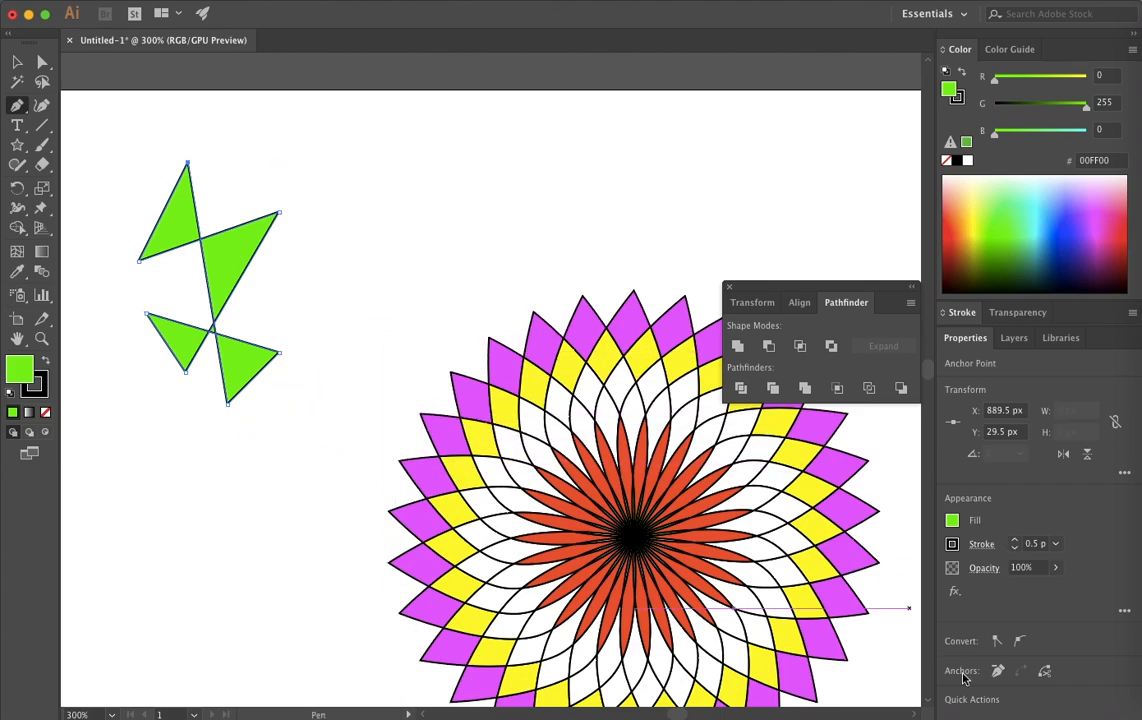
pyautogui.press('Delete')
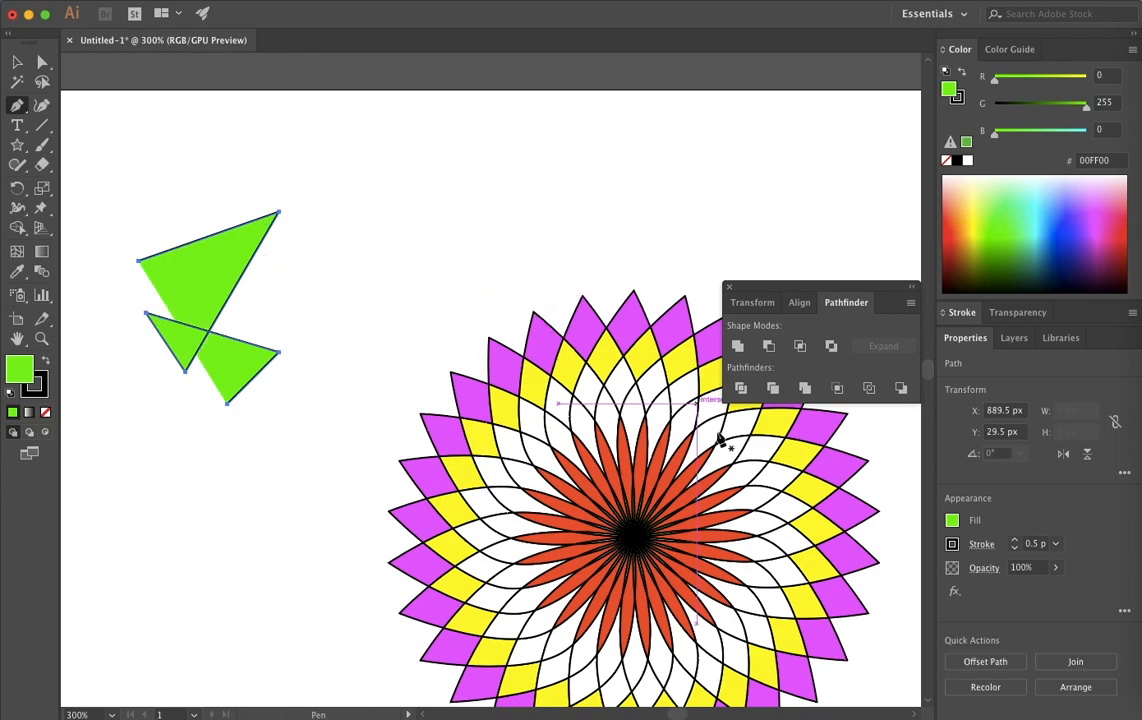
# - Restore the zigzag shape's deleted topmost anchor point and cut the whole shape from the artboard
pyautogui.press('super+z')
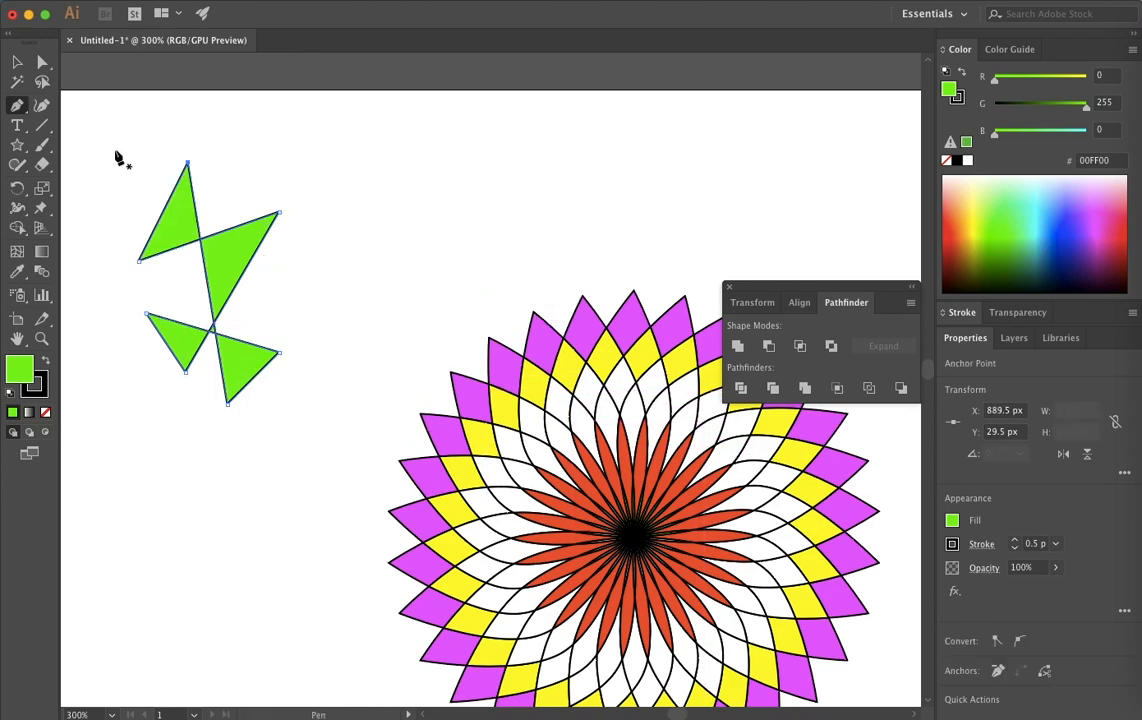
pyautogui.click(17, 62)
pyautogui.moveTo(116, 160); pyautogui.dragTo(314, 428)
pyautogui.press('a')
pyautogui.press('Delete')
pyautogui.press('v')
# - Create a new layer above Layer 1, hide Layer 1, and paste the zigzag shape onto the new layer
pyautogui.click(1014, 339)
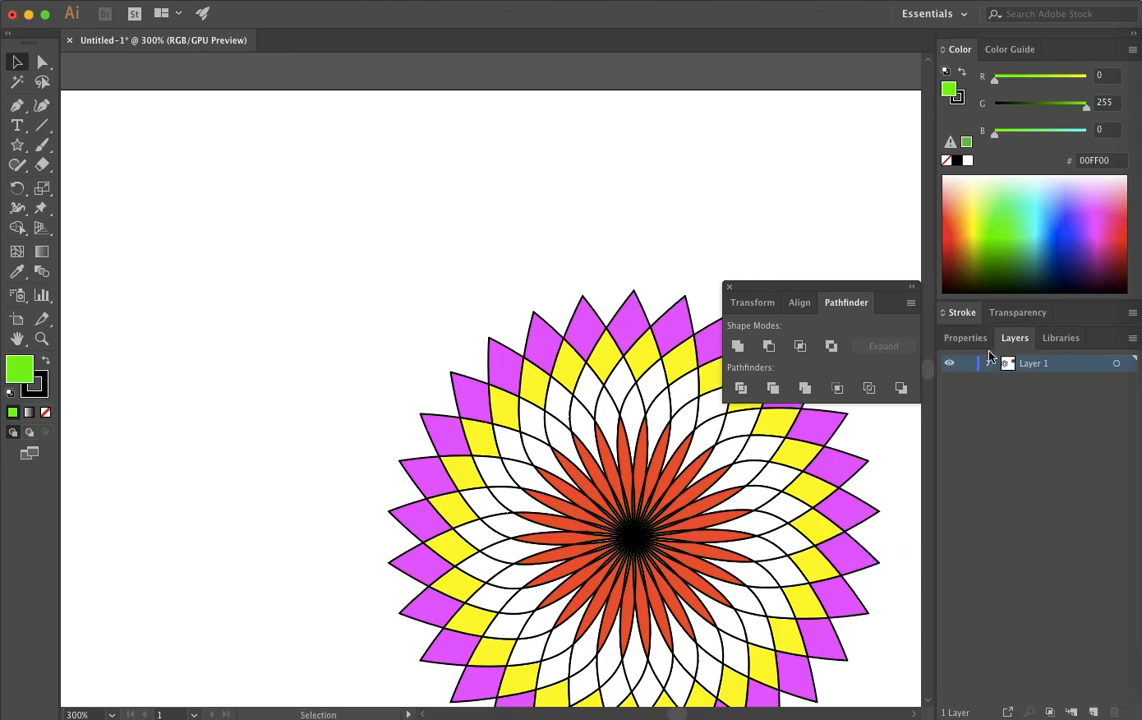
pyautogui.click(1090, 707)
pyautogui.click(949, 381)
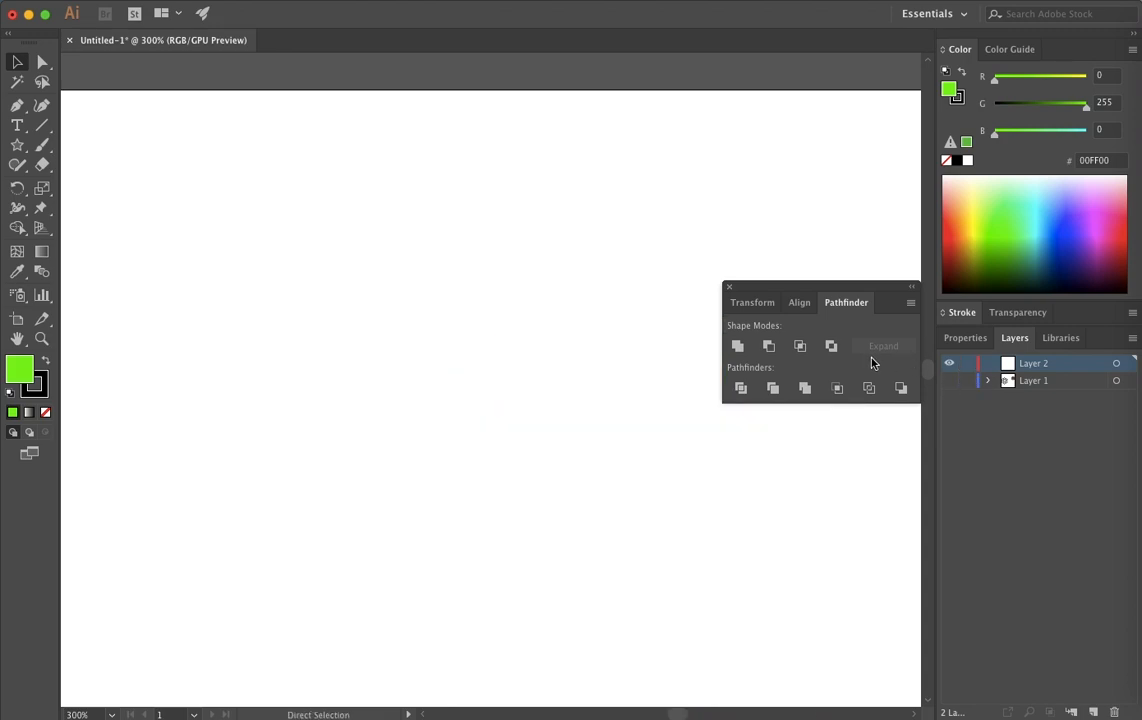
pyautogui.hotkey('ctrl', 'v')
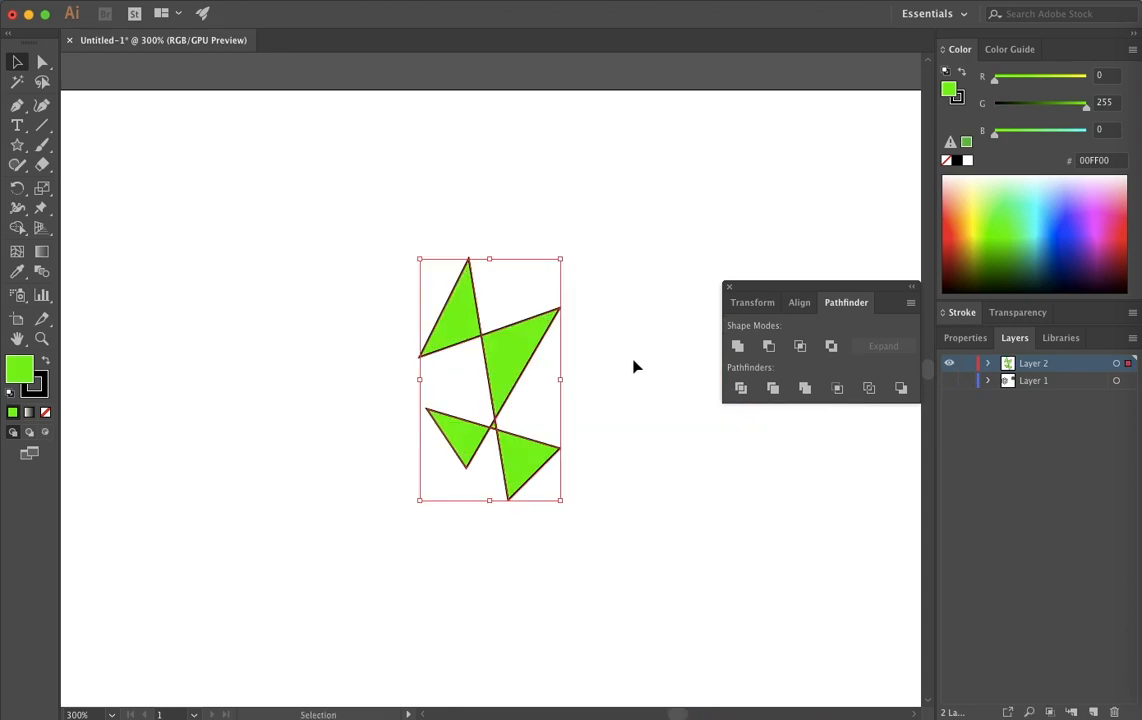
# - Rotate a copy of the zigzag shape by 20° around a point between its two lowest corners
pyautogui.click(17, 186)
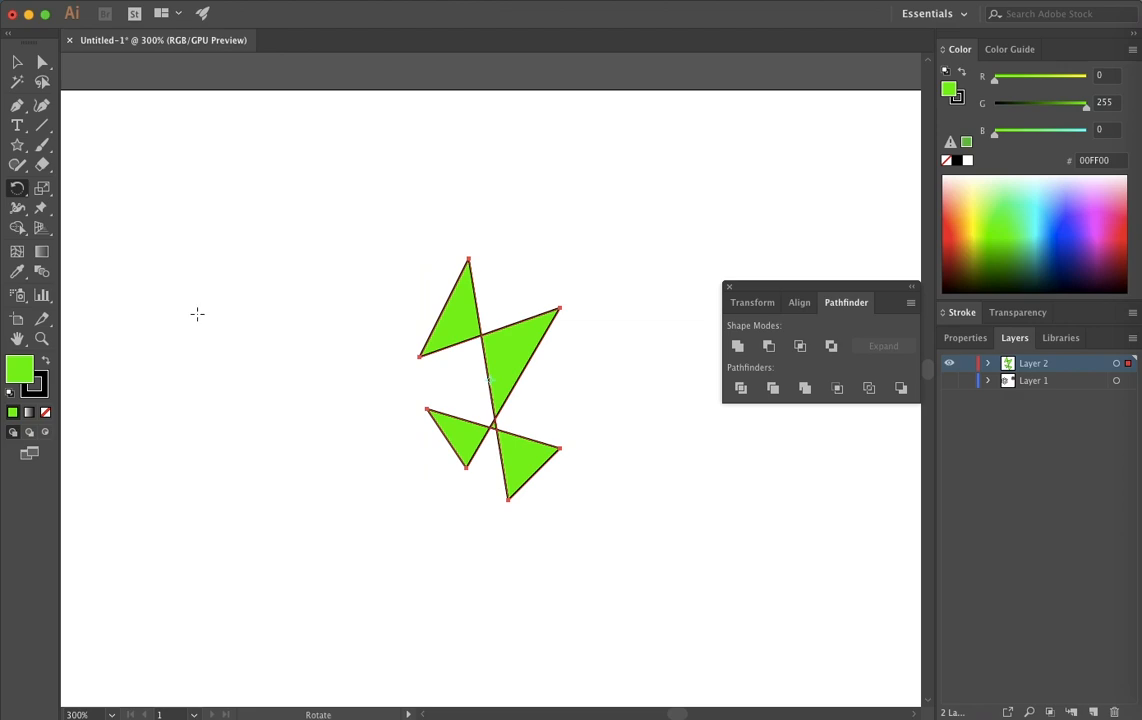
pyautogui.keyDown('alt'); pyautogui.click(490, 488); pyautogui.keyUp('alt')
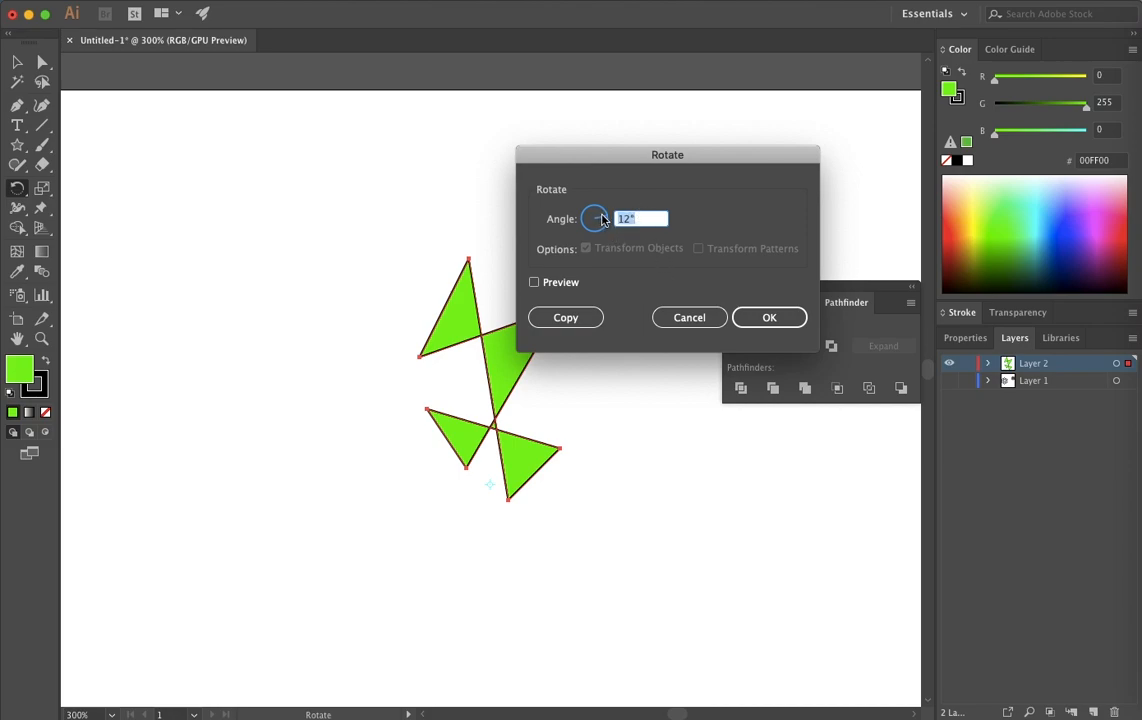
pyautogui.write('20')
pyautogui.click(579, 319)
pyautogui.press('v')
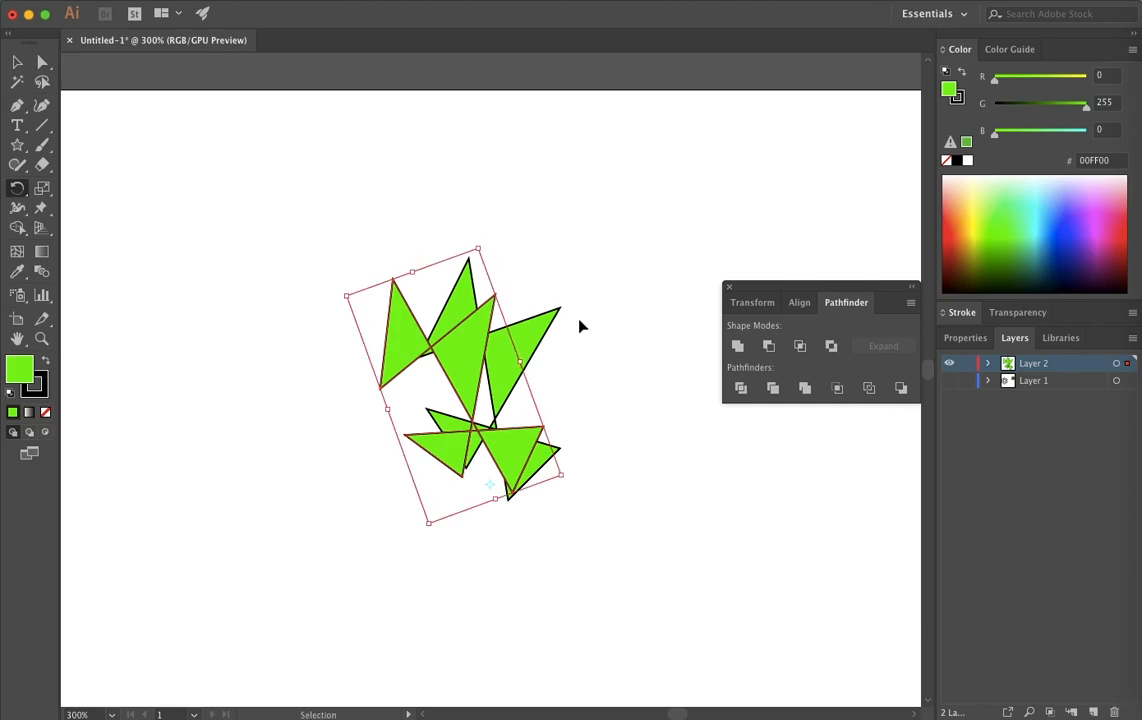
# - Repeat the rotated copy of the zigzag shape until the copies complete a full circle around the pivot point
pyautogui.hotkey('ctrl', 'd')
pyautogui.hotkey('ctrl', 'd')
pyautogui.hotkey('ctrl', 'd')
pyautogui.hotkey('ctrl', 'd')
pyautogui.hotkey('ctrl', 'd')
pyautogui.hotkey('ctrl', 'd')
pyautogui.hotkey('ctrl', 'd')
pyautogui.hotkey('ctrl', 'd')
pyautogui.hotkey('ctrl', 'd')
pyautogui.hotkey('ctrl', 'd')
pyautogui.hotkey('ctrl', 'd')
pyautogui.hotkey('ctrl', 'd')
pyautogui.hotkey('ctrl', 'd')
pyautogui.hotkey('ctrl', 'd')
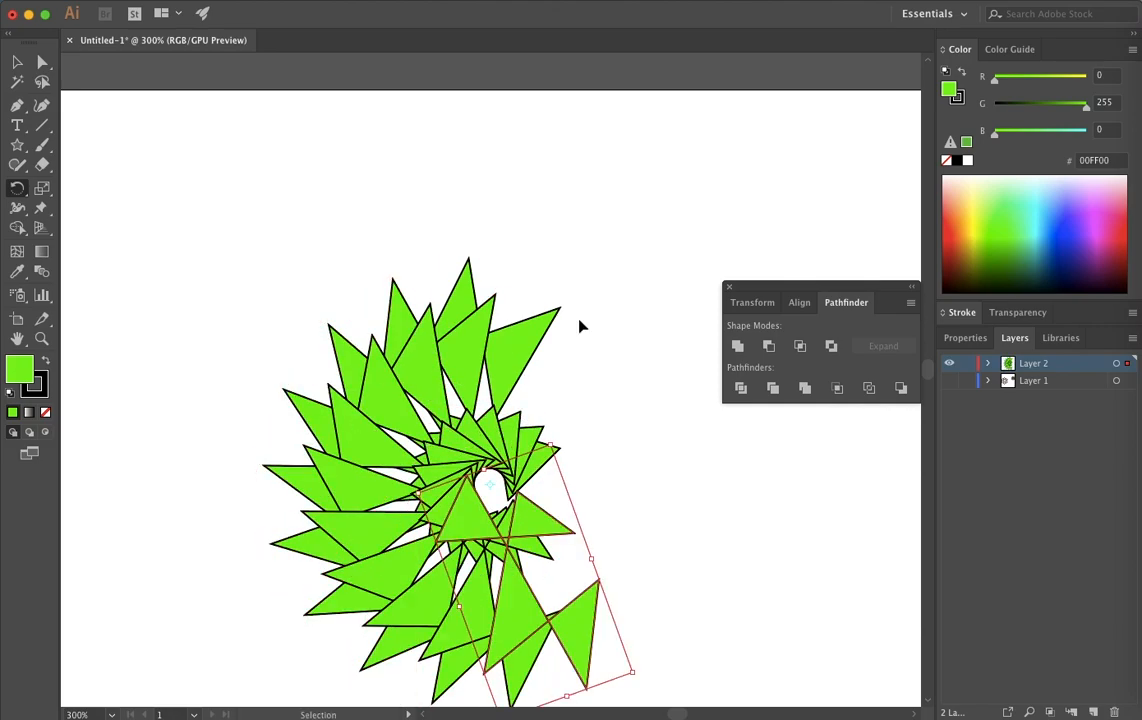
pyautogui.press('r')
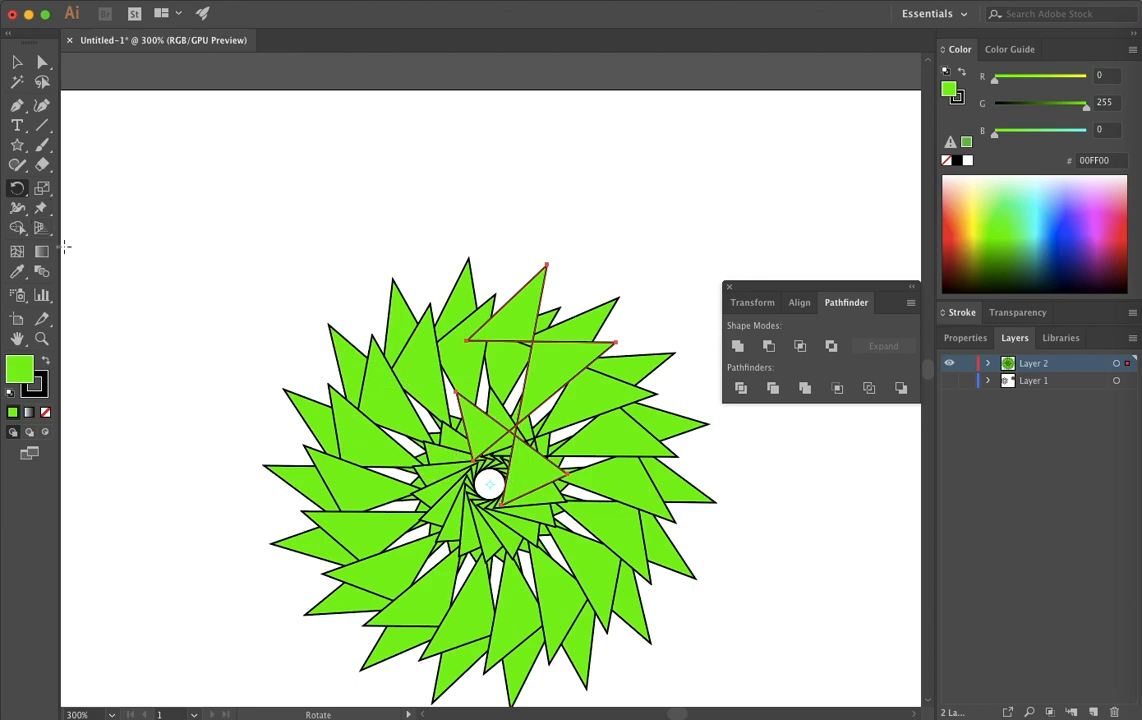
# - Remove the green fill from all the rotated zigzag copies, leaving only their black outlines, and clear the selection
pyautogui.click(17, 62)
pyautogui.moveTo(129, 224); pyautogui.dragTo(719, 704)
pyautogui.scroll(-3, 716, 698)
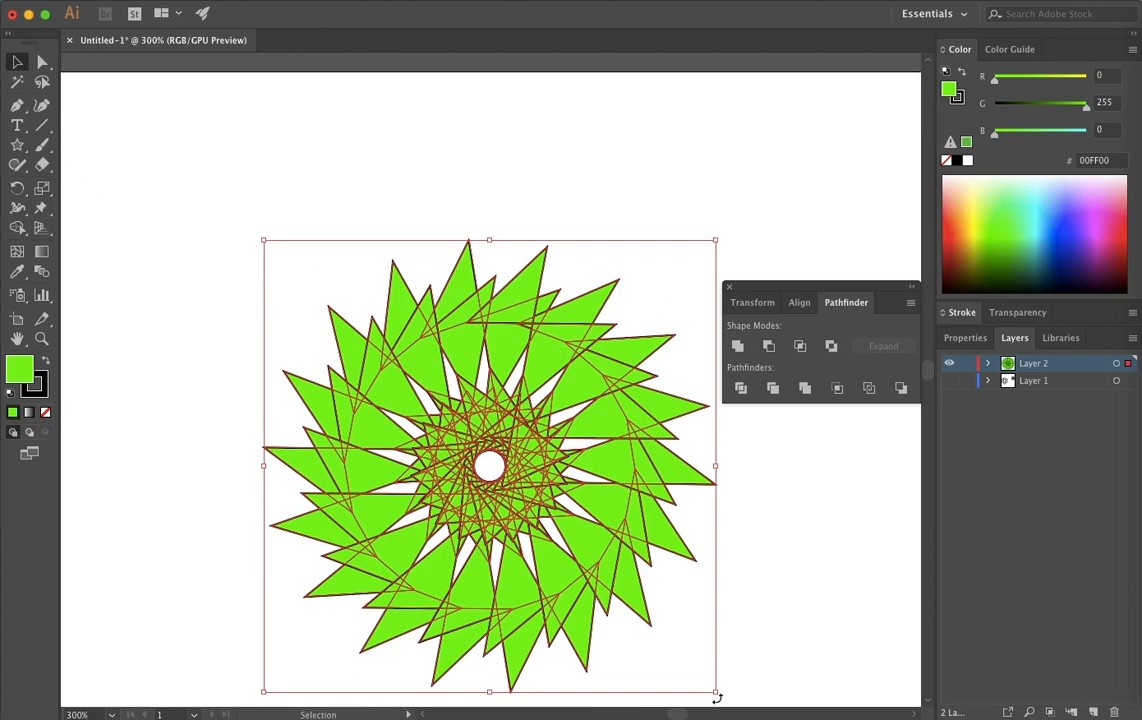
pyautogui.click(966, 338)
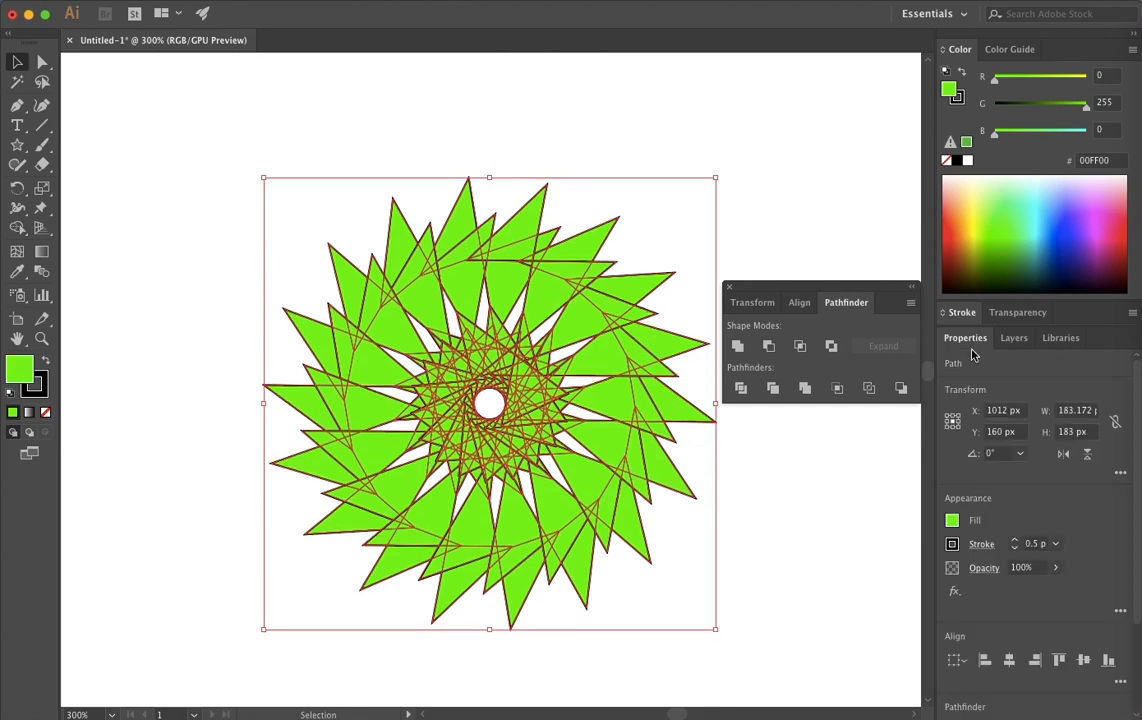
pyautogui.click(952, 521)
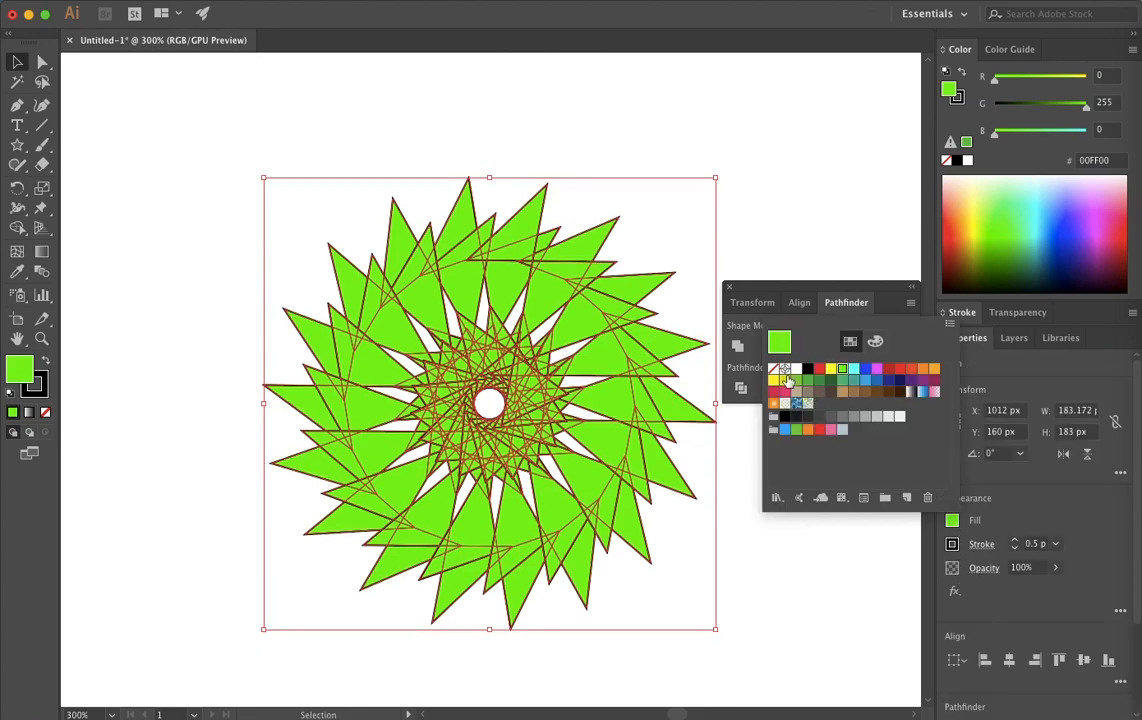
pyautogui.press('/')
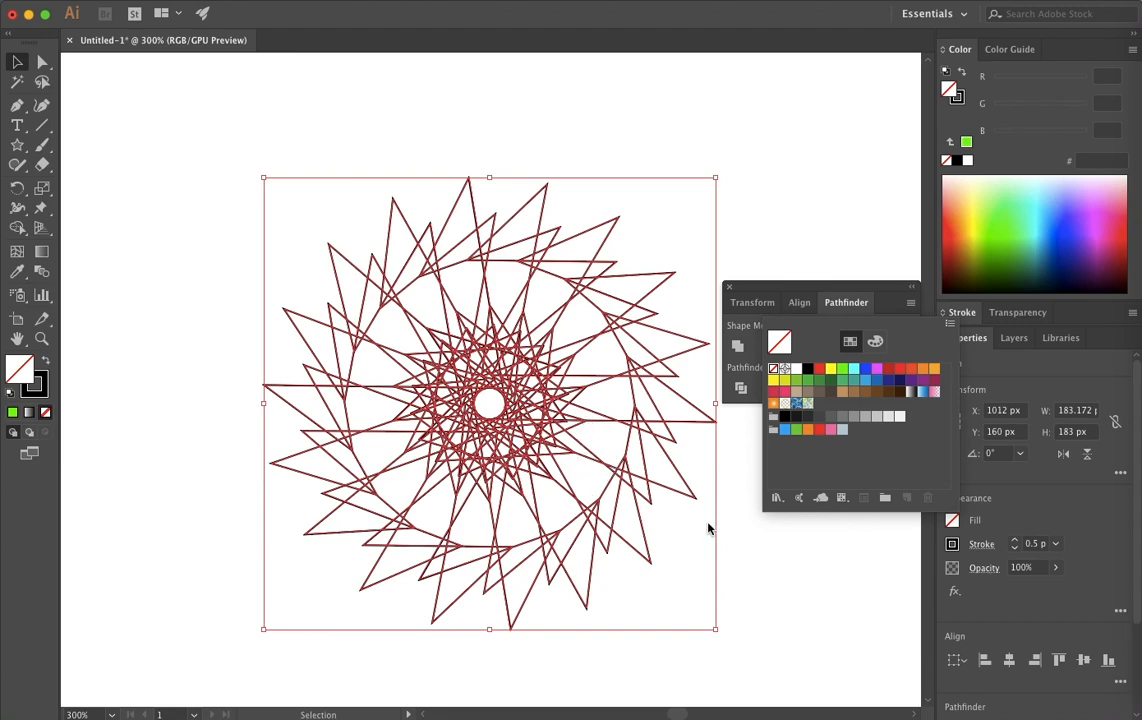
pyautogui.click(677, 496)
pyautogui.click(229, 337)
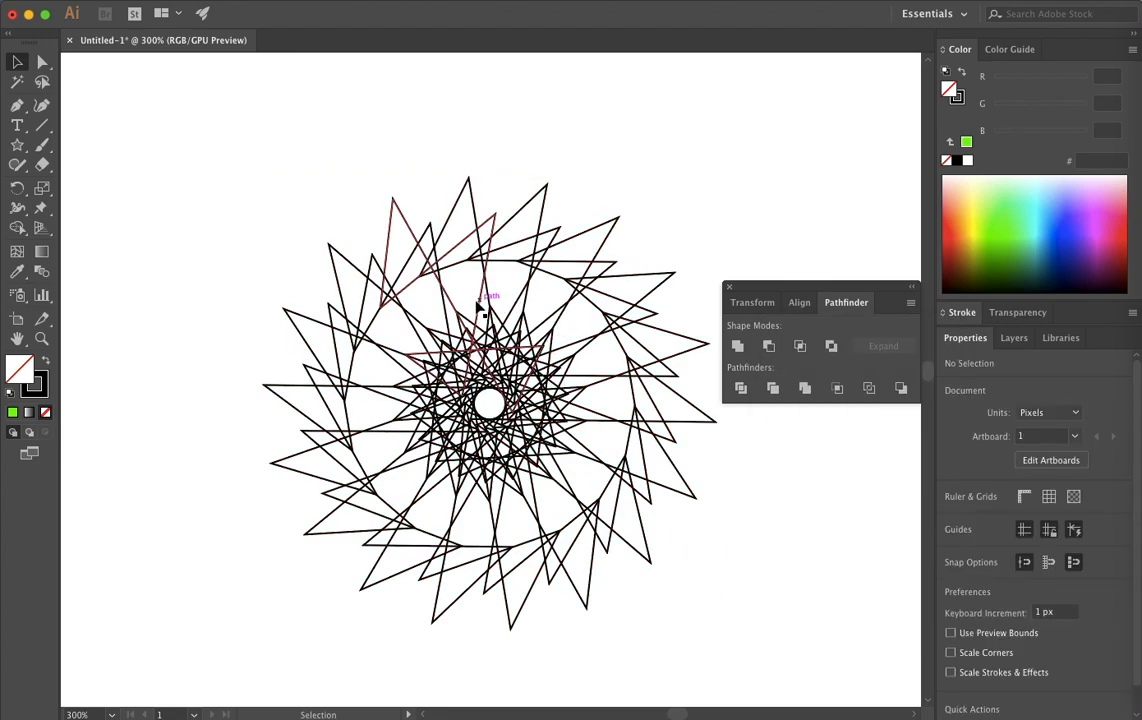
# - Split the whole outlined pattern into separate segments with the Pathfinder Divide operation and ungroup the result
pyautogui.moveTo(217, 172); pyautogui.dragTo(700, 648)
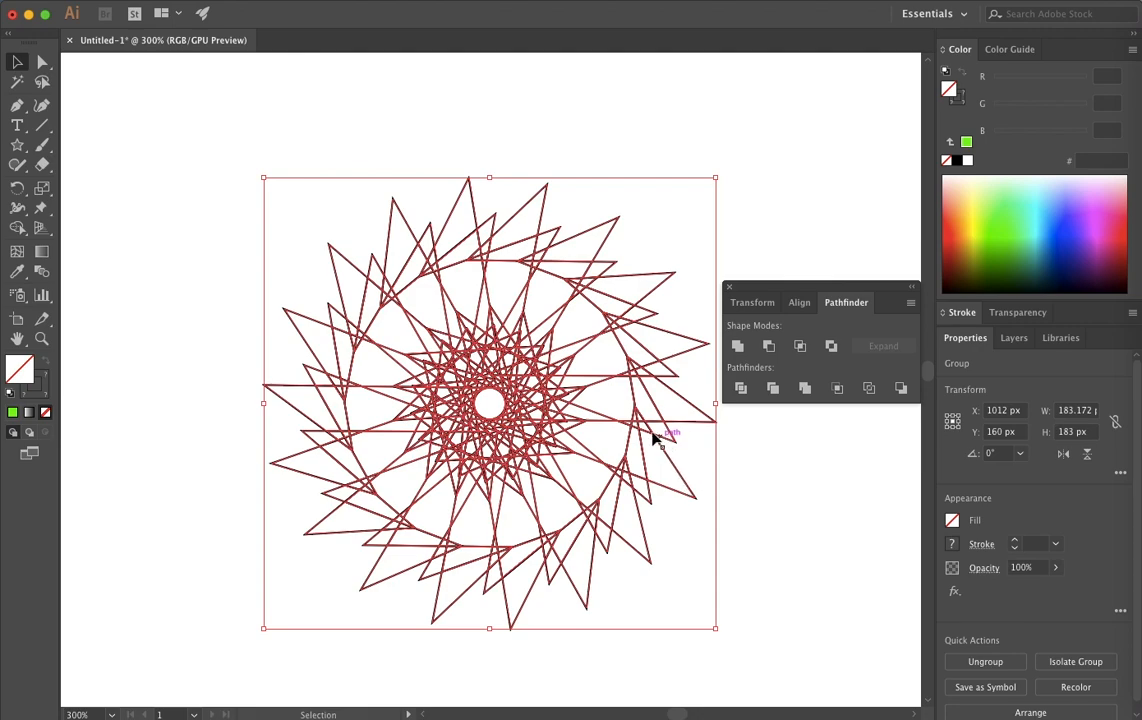
pyautogui.press('a')
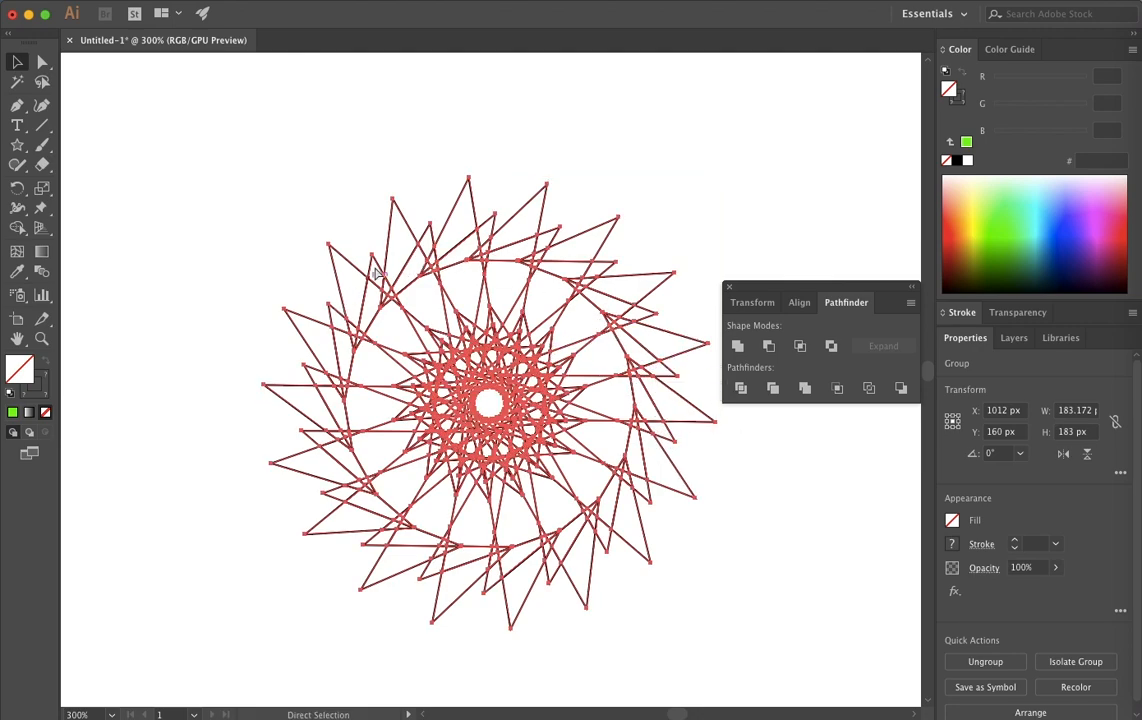
pyautogui.press('v')
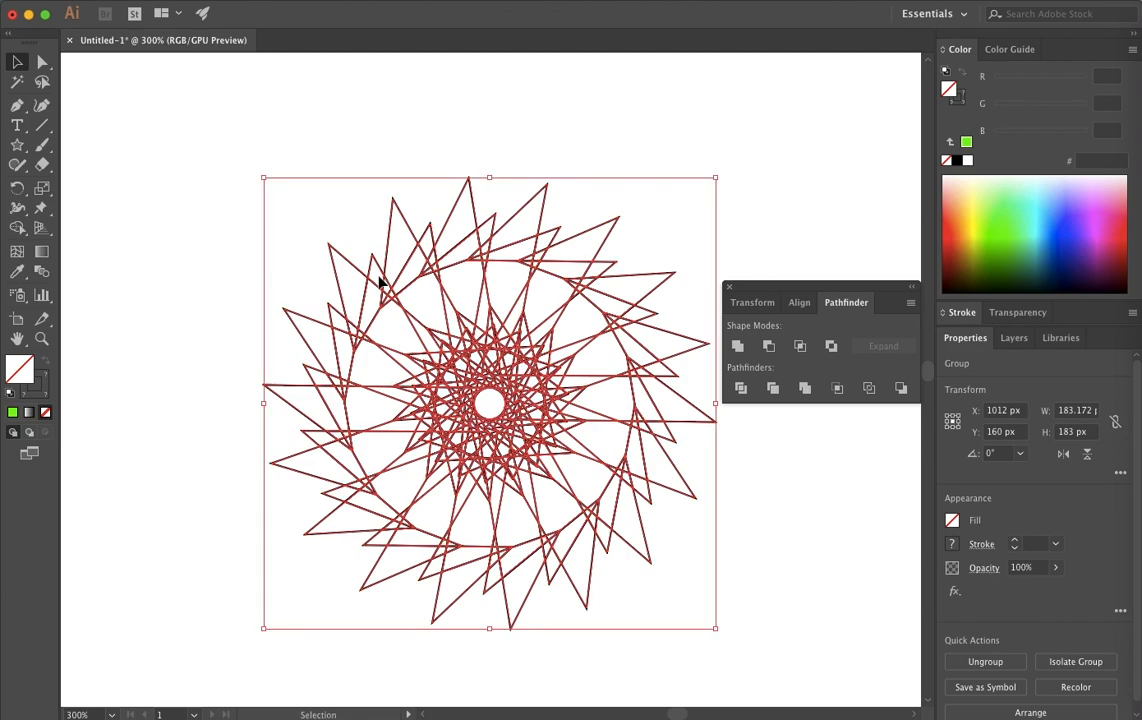
pyautogui.rightClick(502, 338)
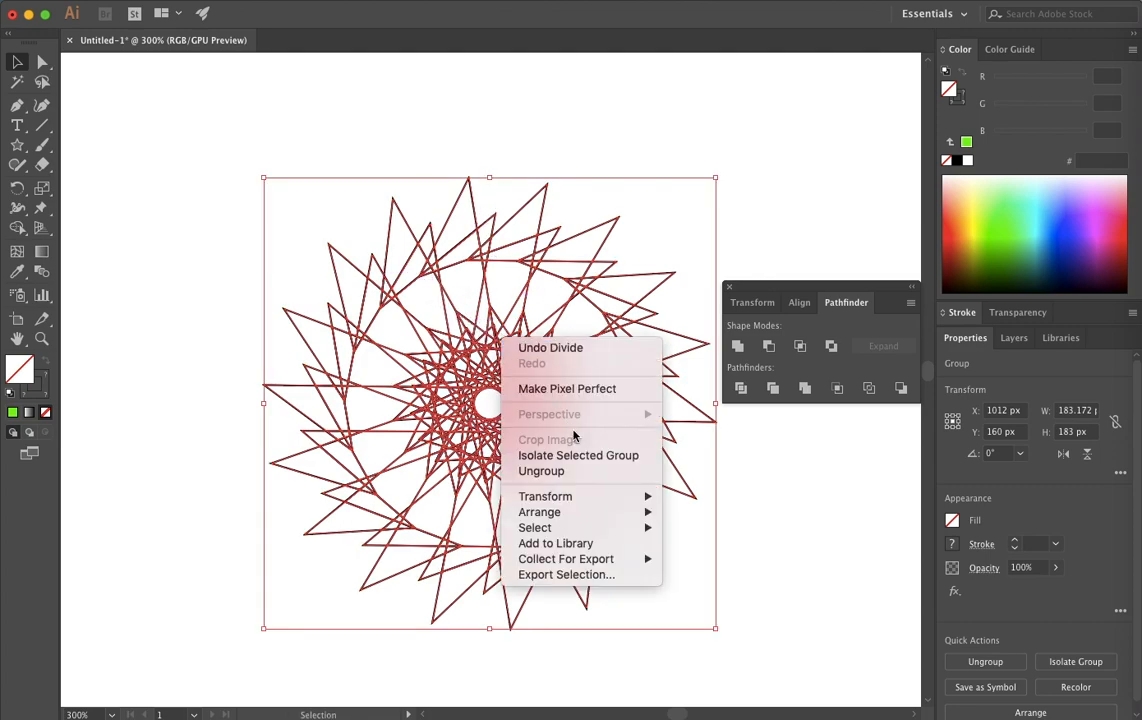
pyautogui.click(571, 472)
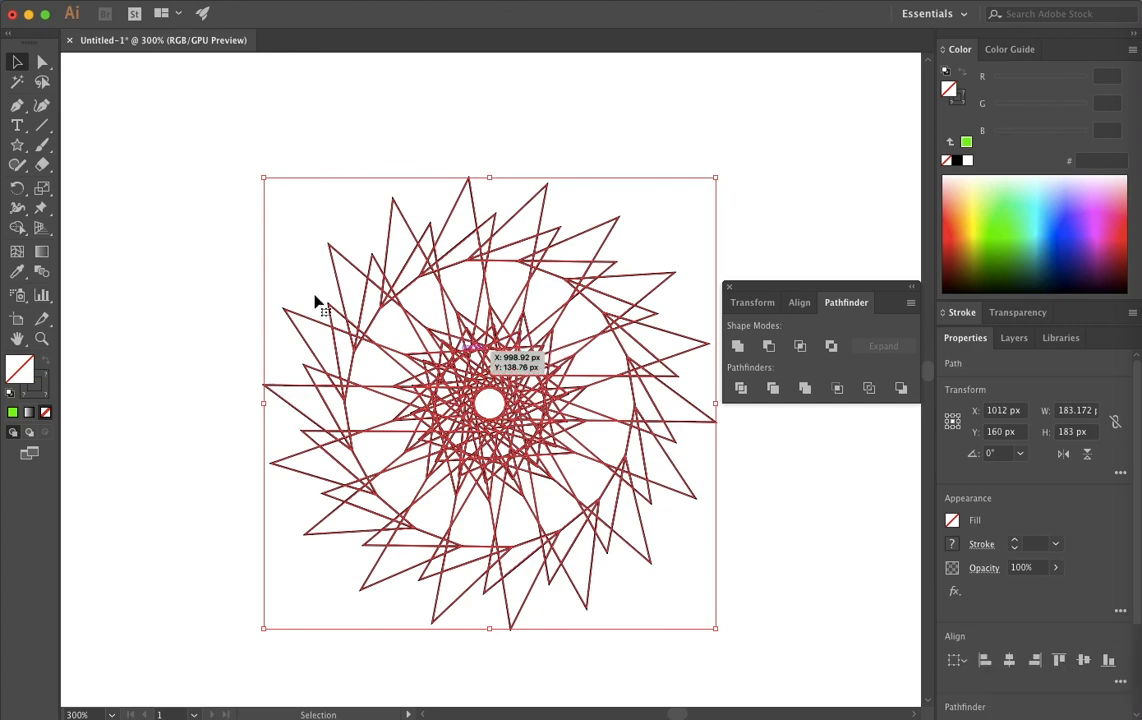
pyautogui.click(227, 296)
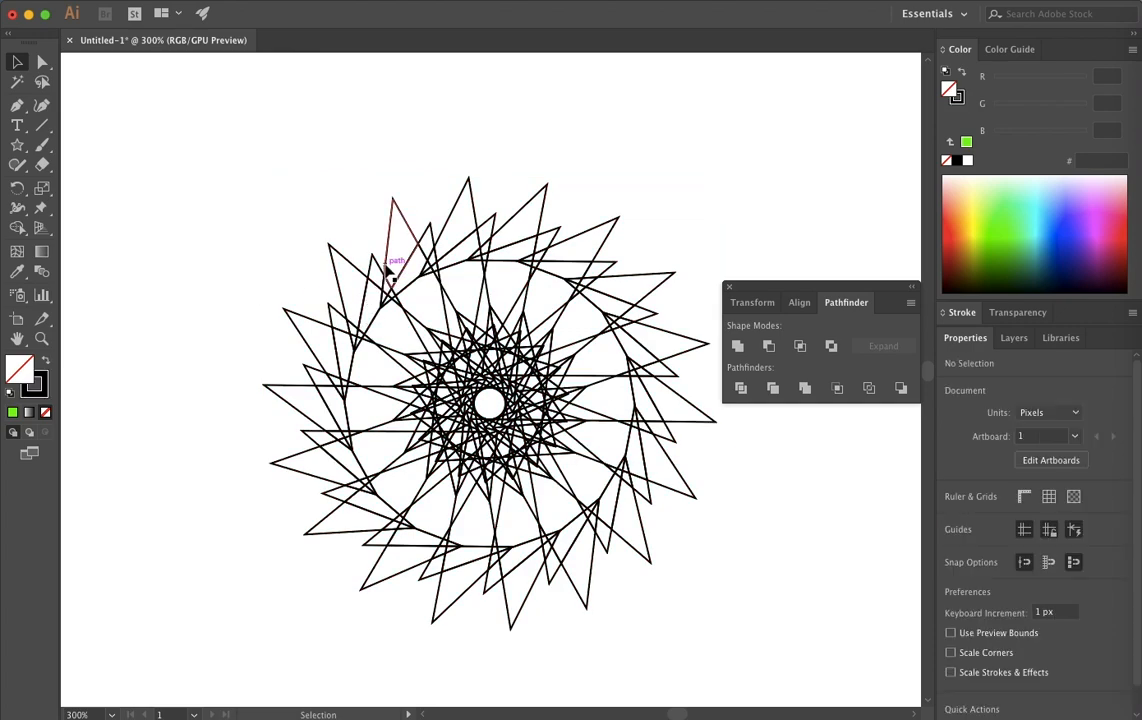
pyautogui.click(410, 245)
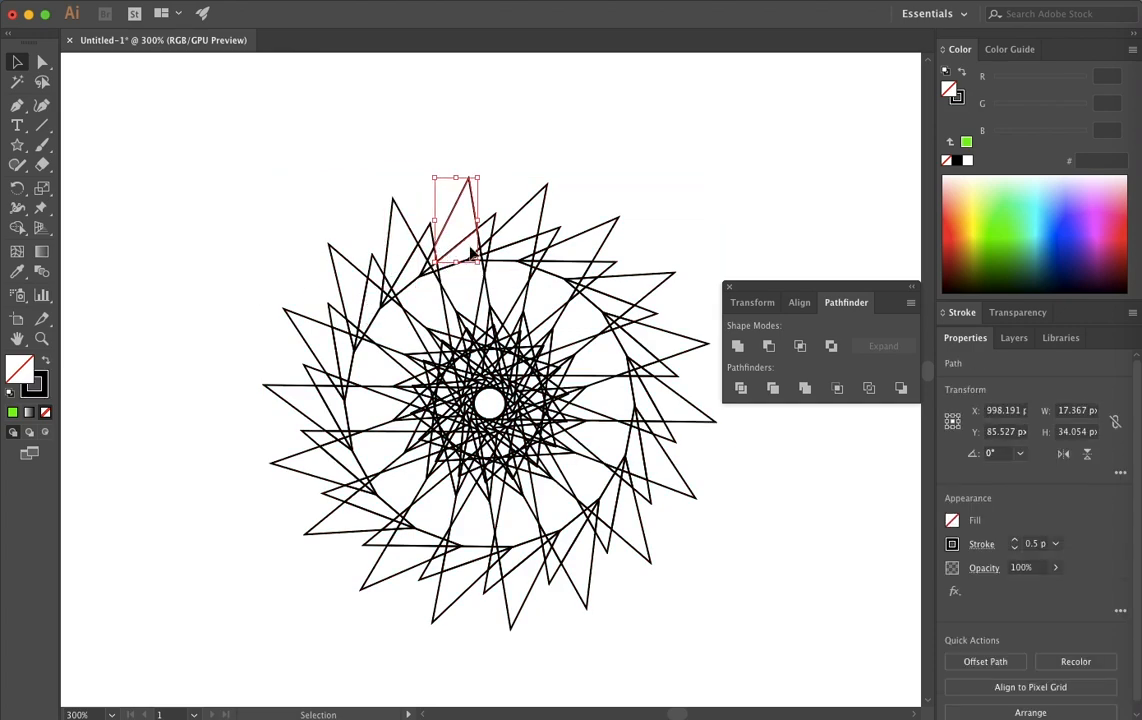
pyautogui.click(510, 229)
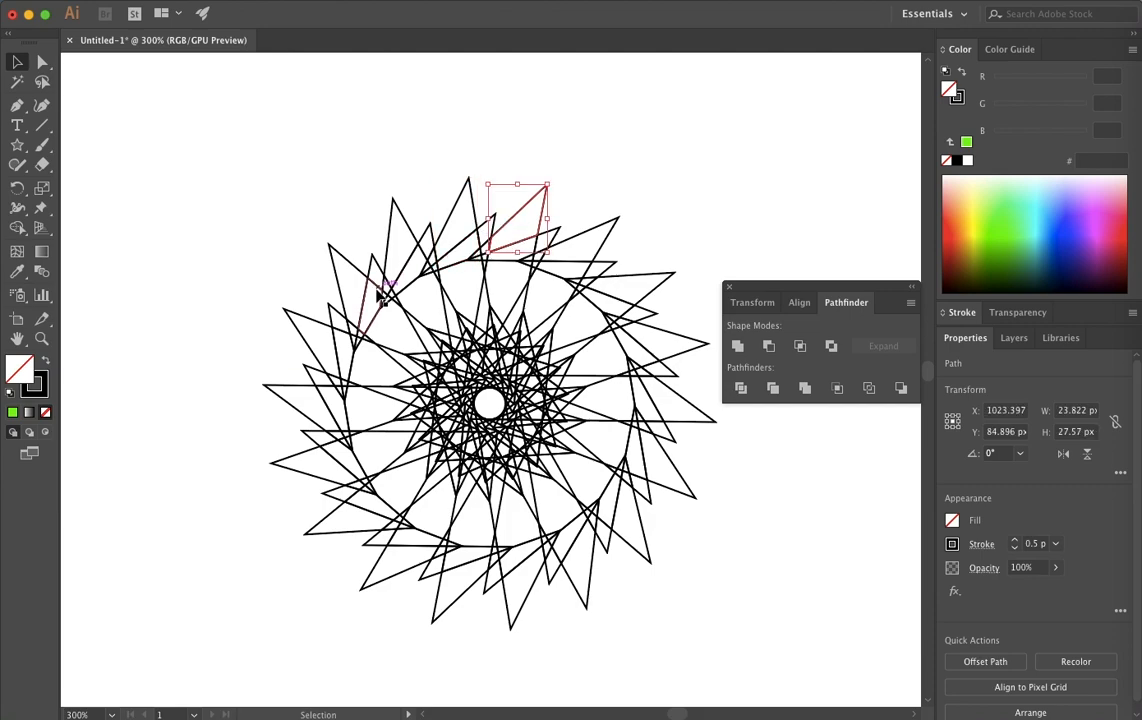